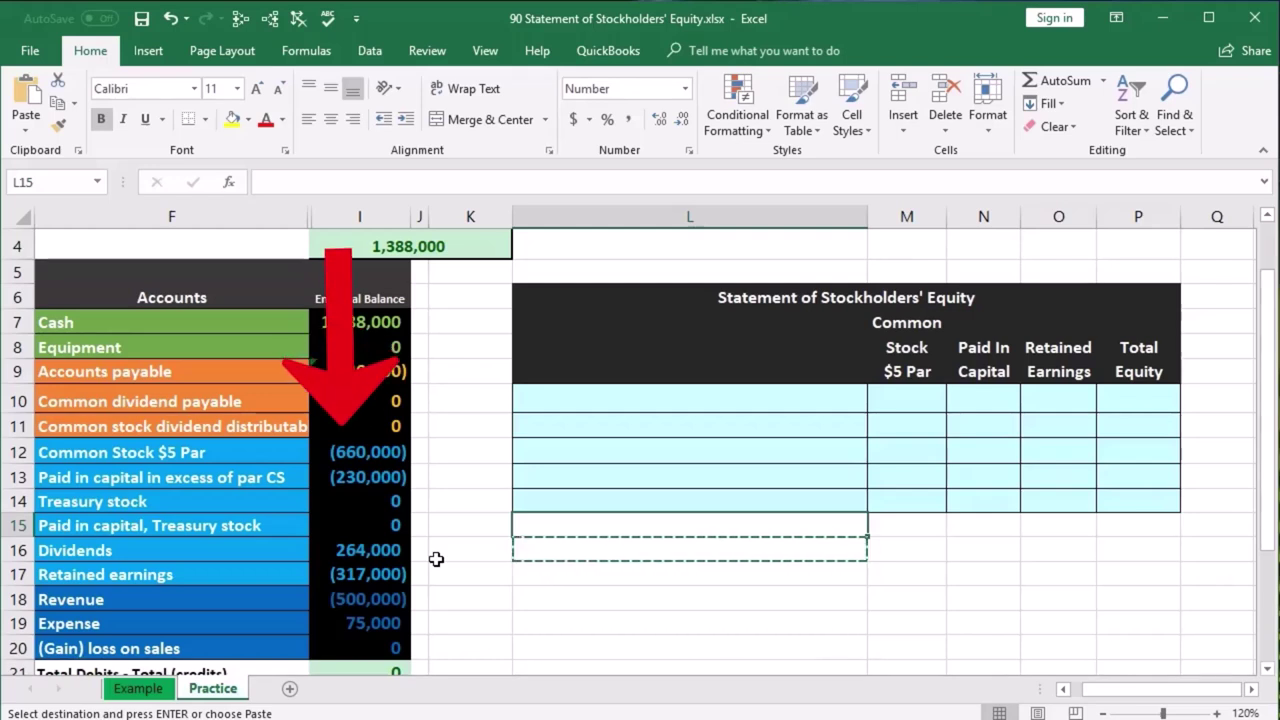
- Review the trial balance accounts by category, from Cash through (Gain) loss on sales, along with their ending balances
left_click_drag(423, 453, 420, 644)
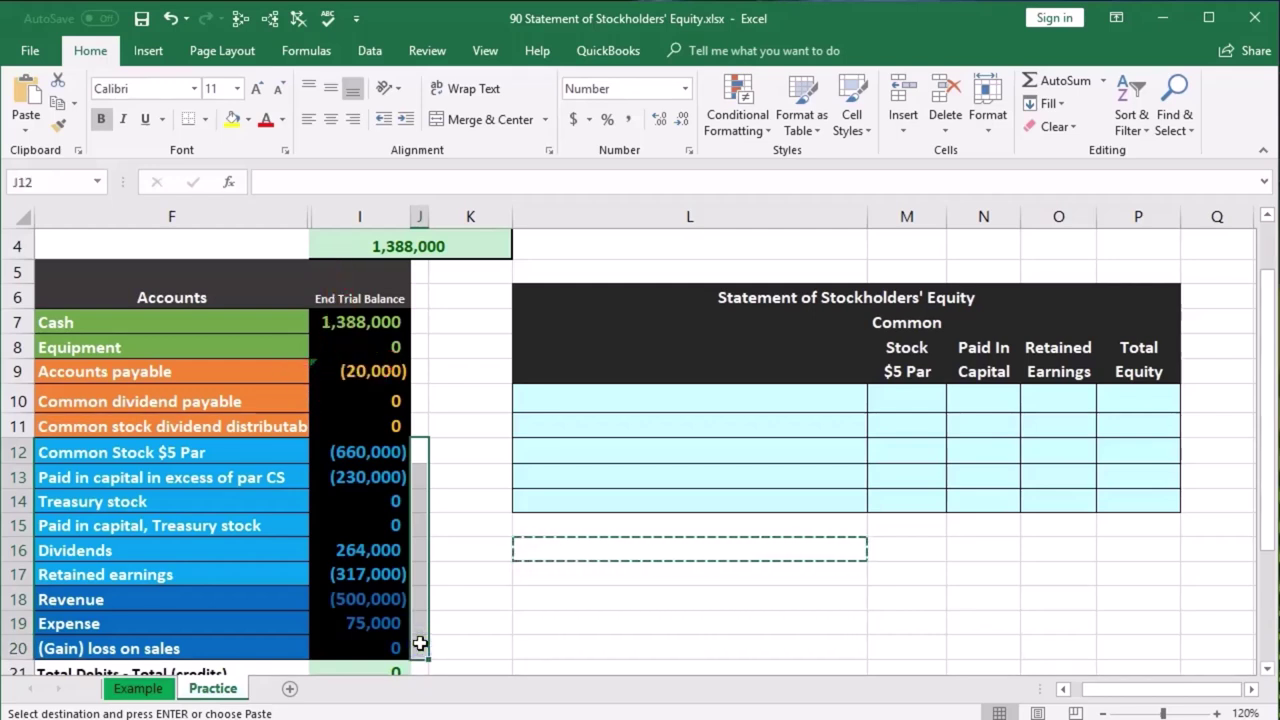
left_click_drag(246, 329, 225, 648)
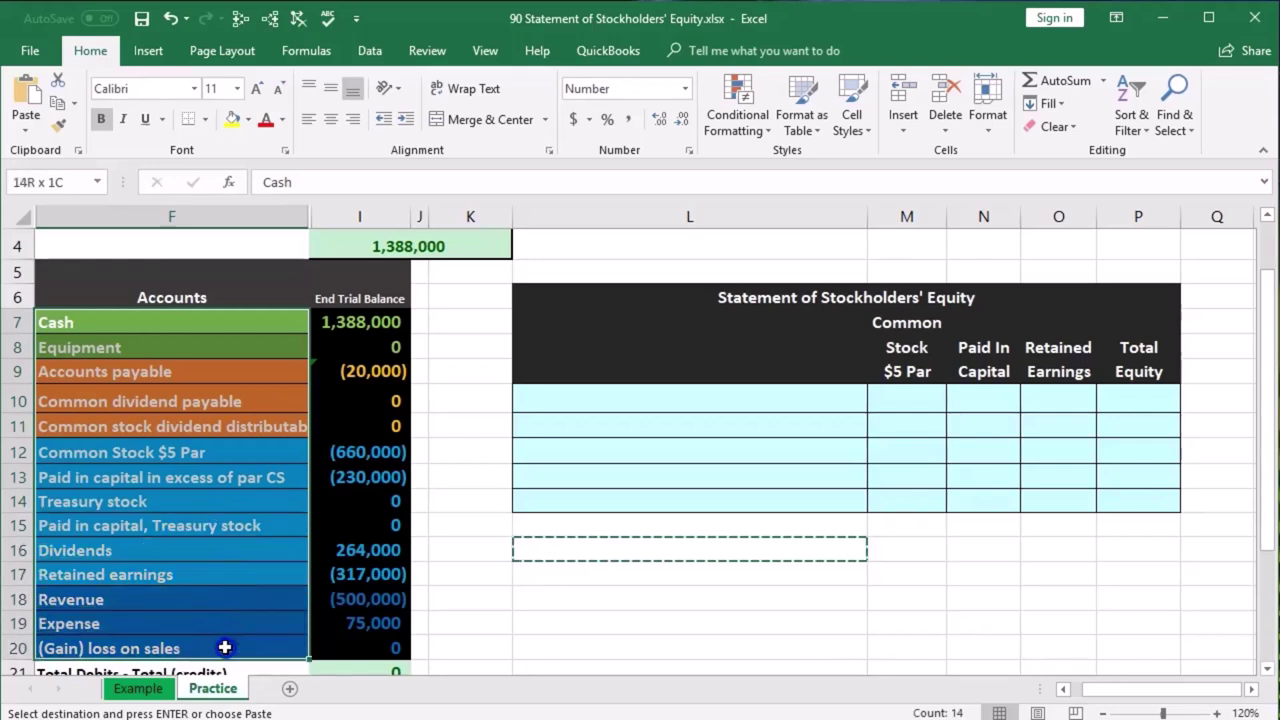
left_click(260, 349)
left_click(259, 376)
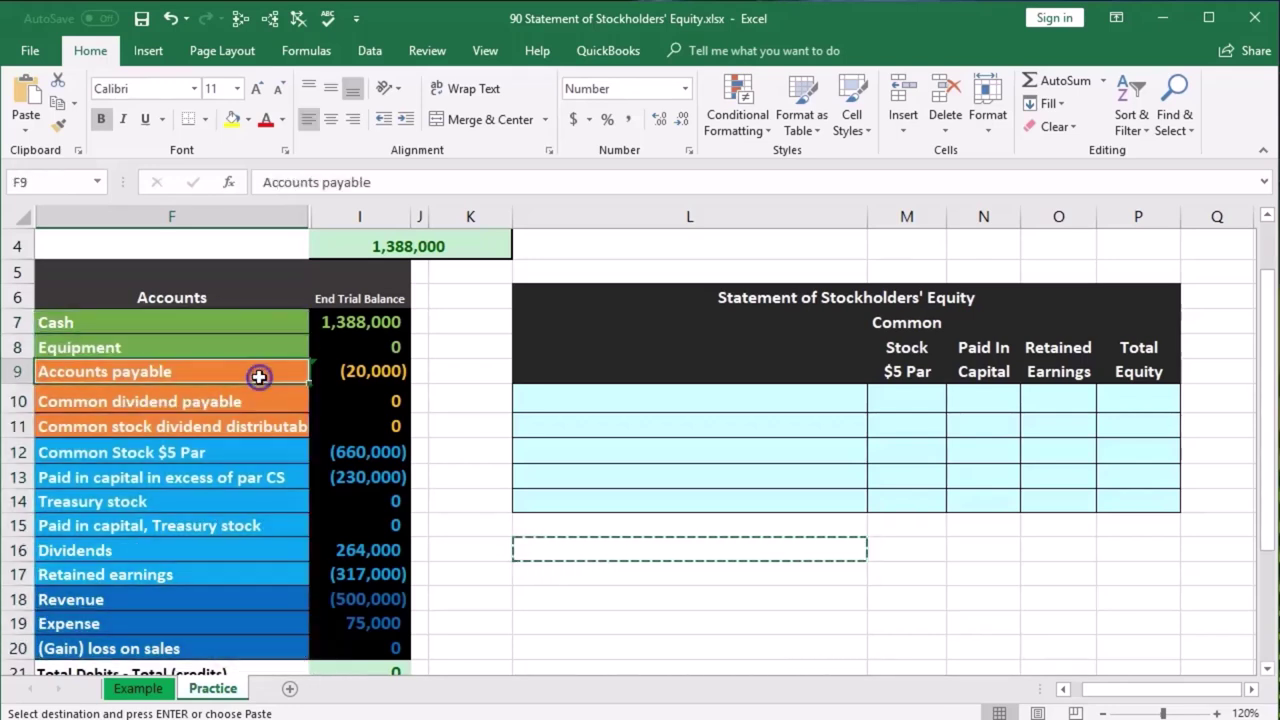
left_click(253, 452)
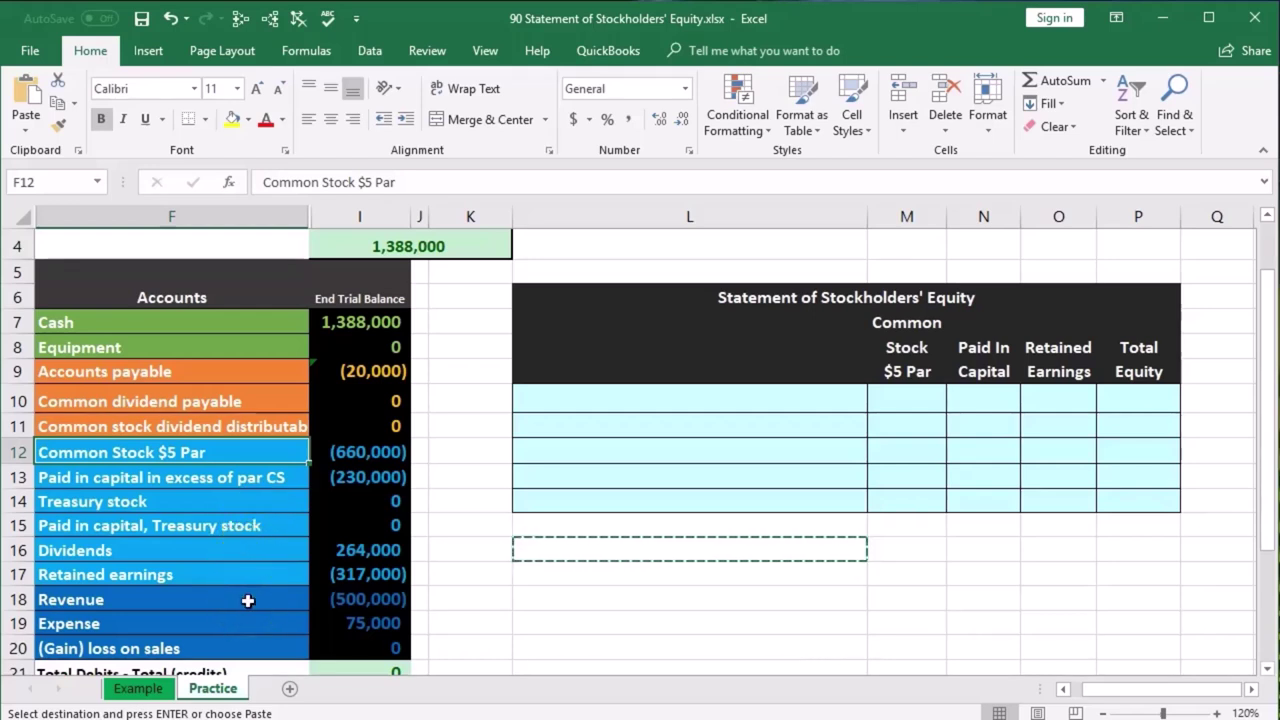
left_click_drag(248, 600, 248, 637)
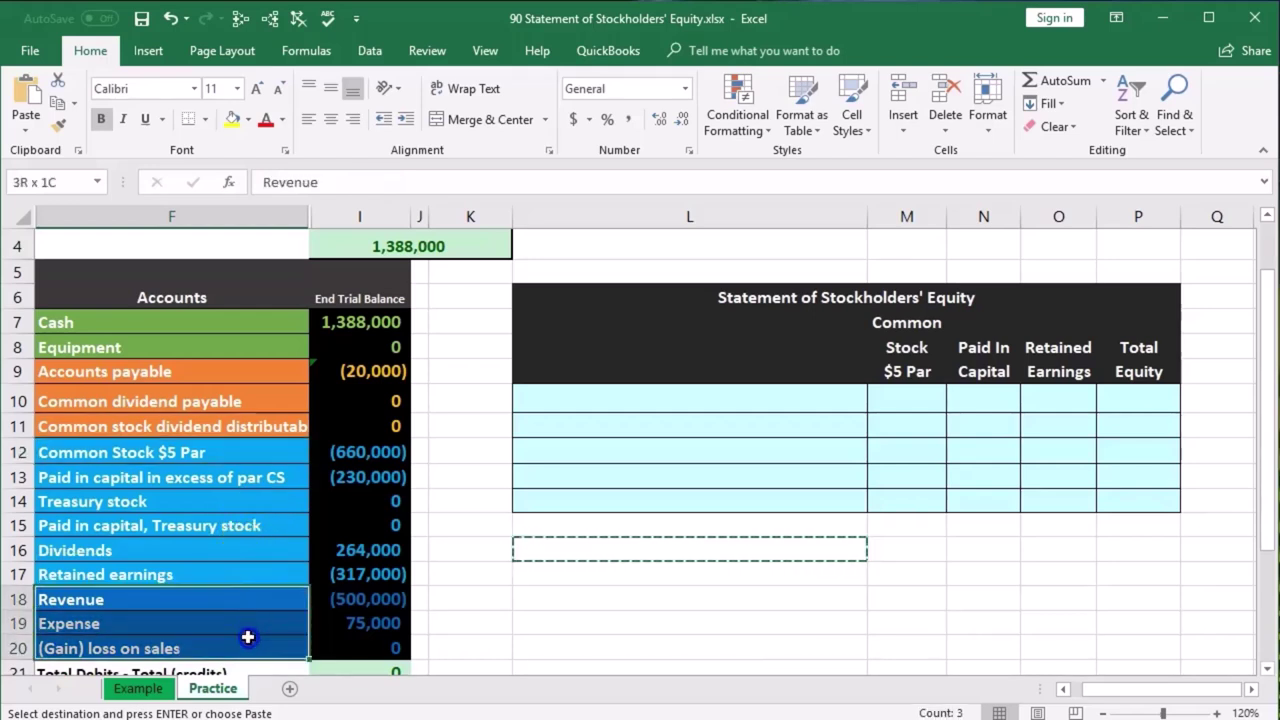
left_click(380, 322)
left_click(358, 368)
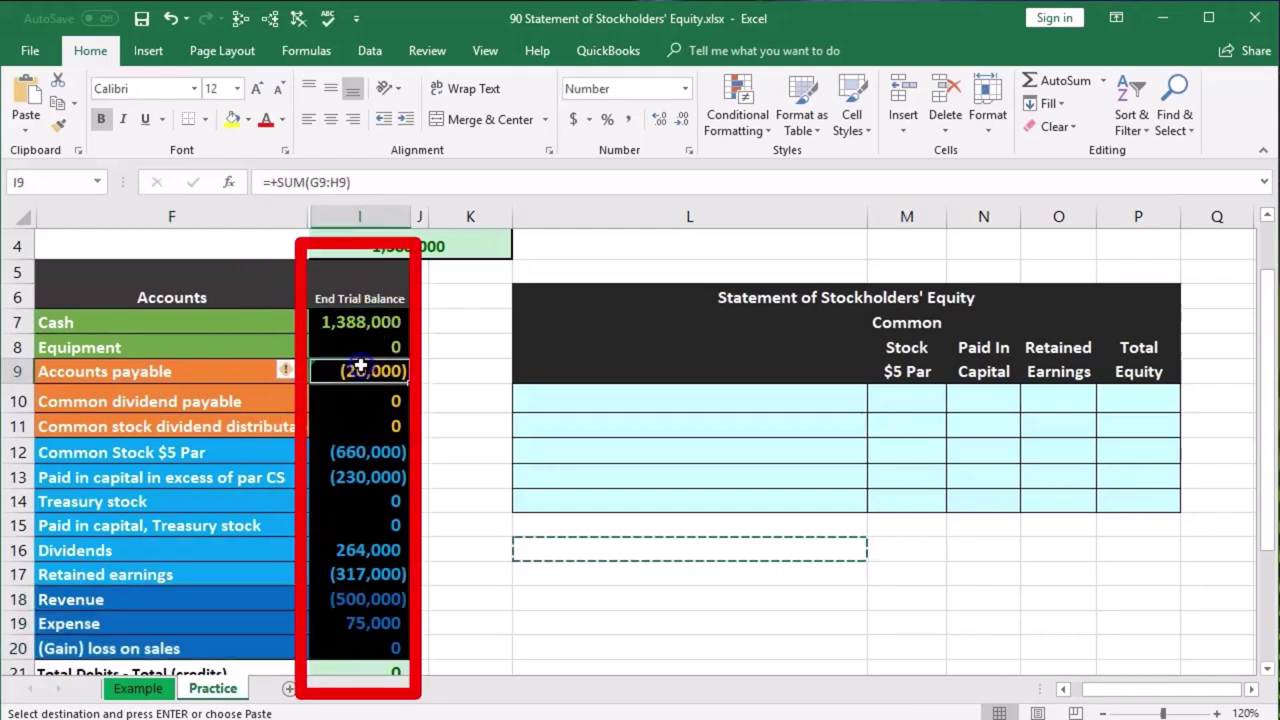
left_click(395, 388)
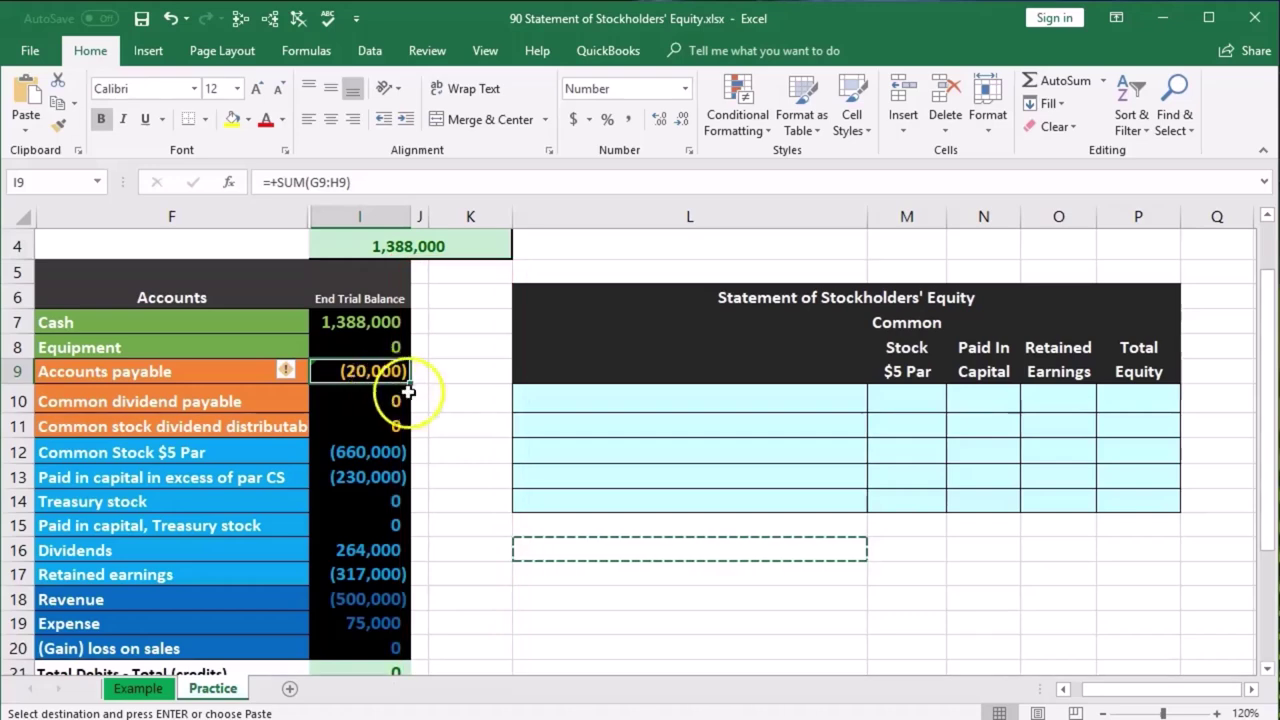
- Inspect the formulas behind Total Debits - Total (credits) and Net Income beneath the trial balance
scroll(467, 409, "down", 1)
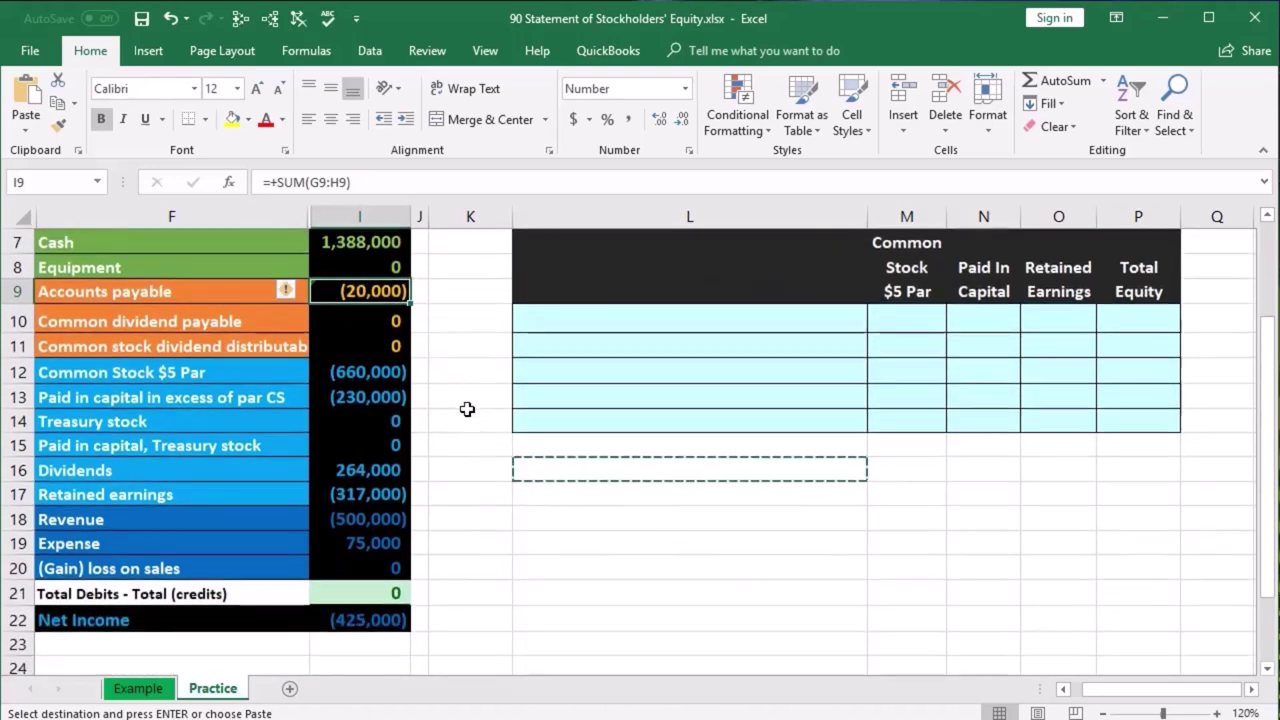
left_click(376, 584)
key("alt+equal")
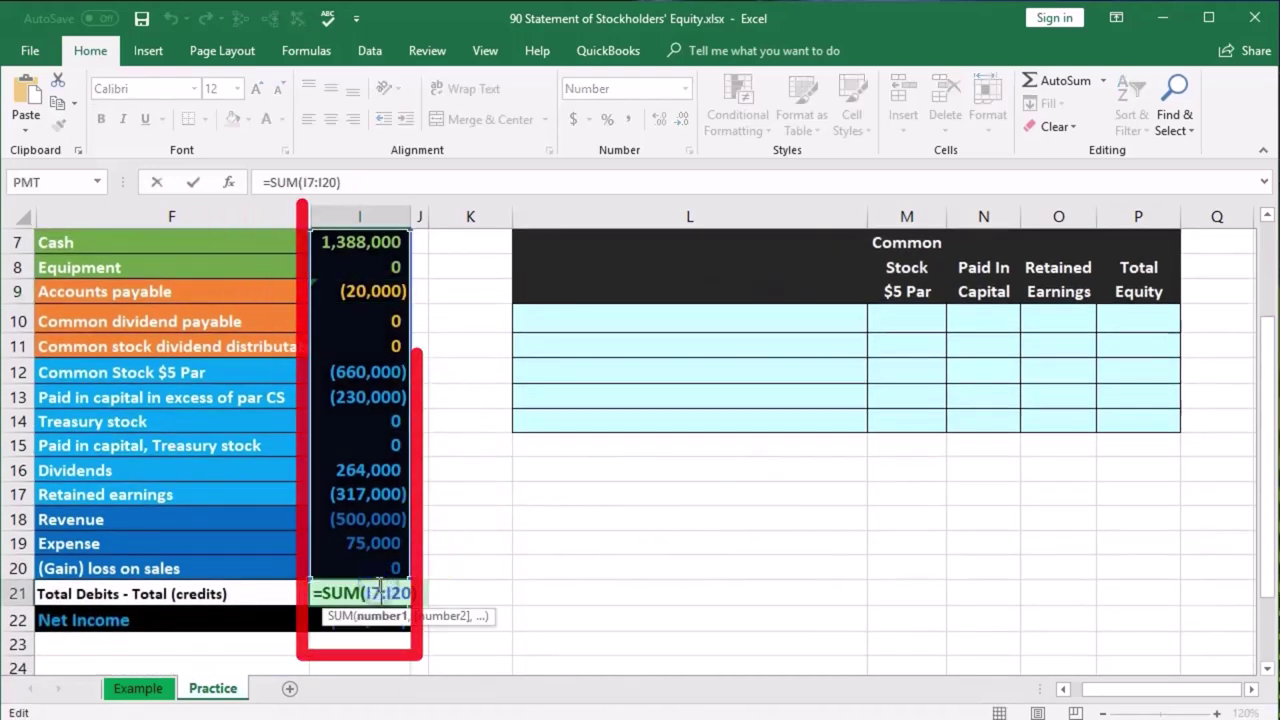
key("Return")
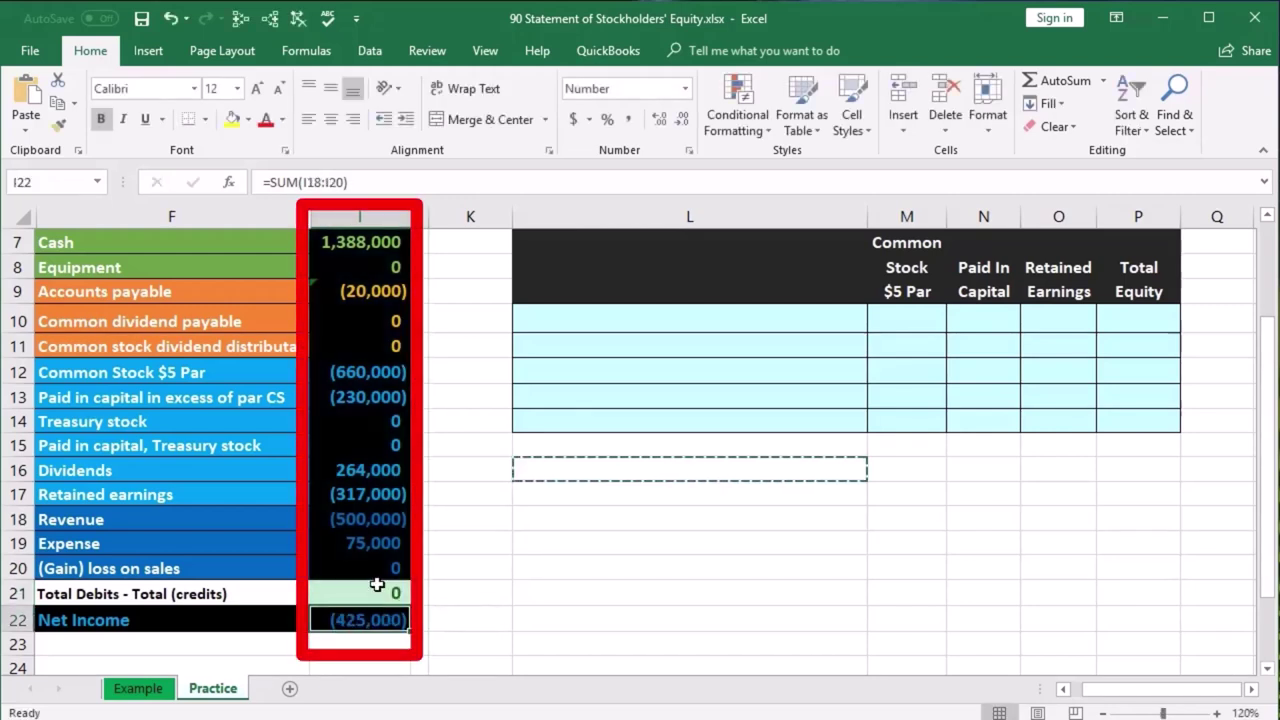
left_click(376, 587)
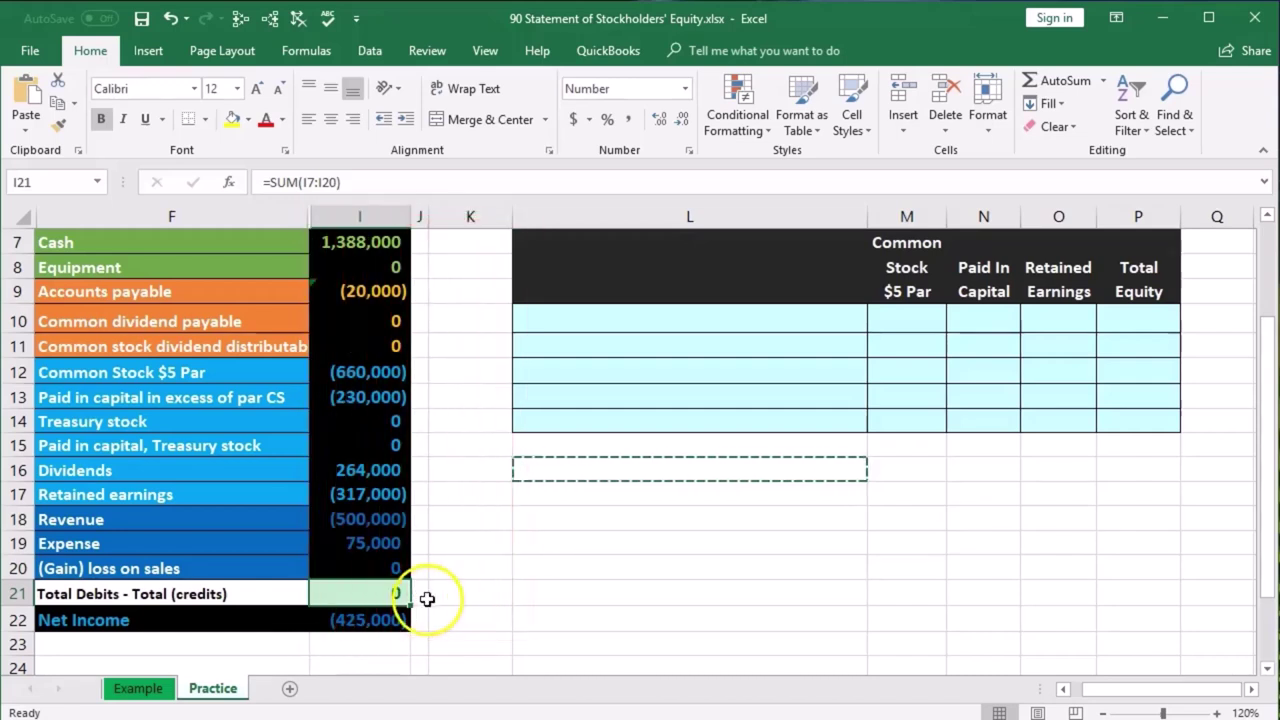
left_click(380, 620)
double_click(380, 620)
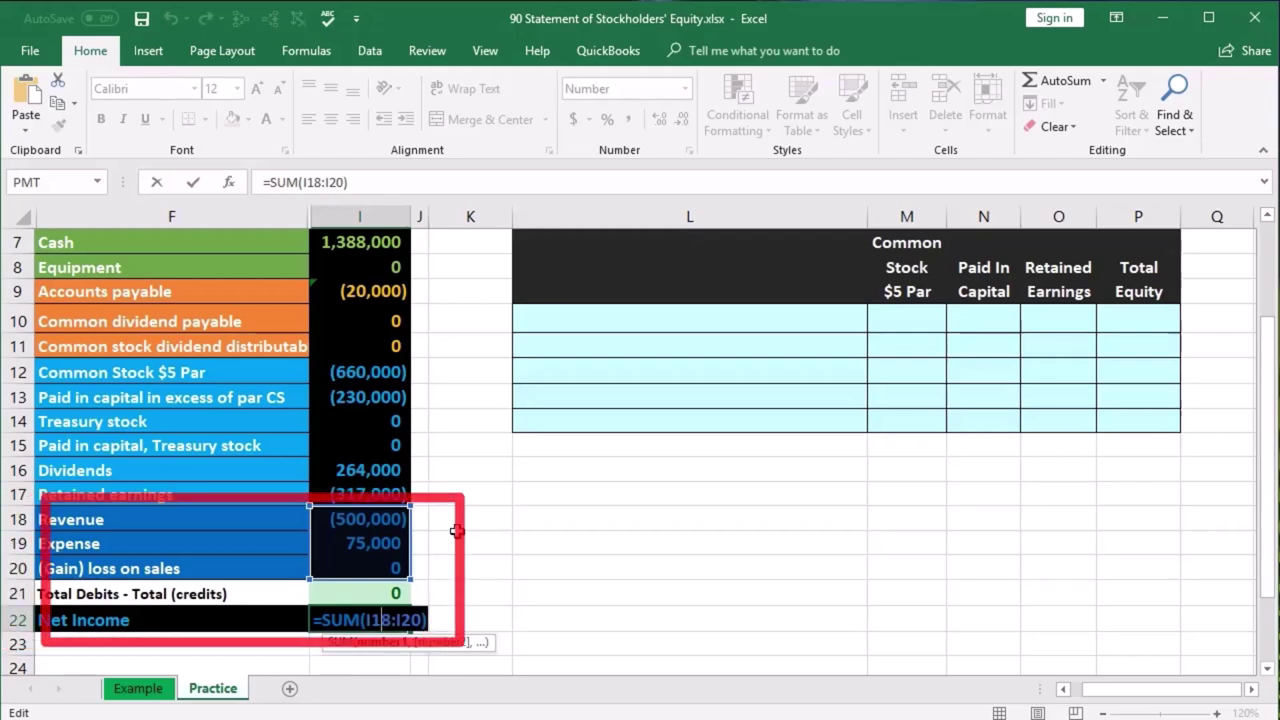
key("Return")
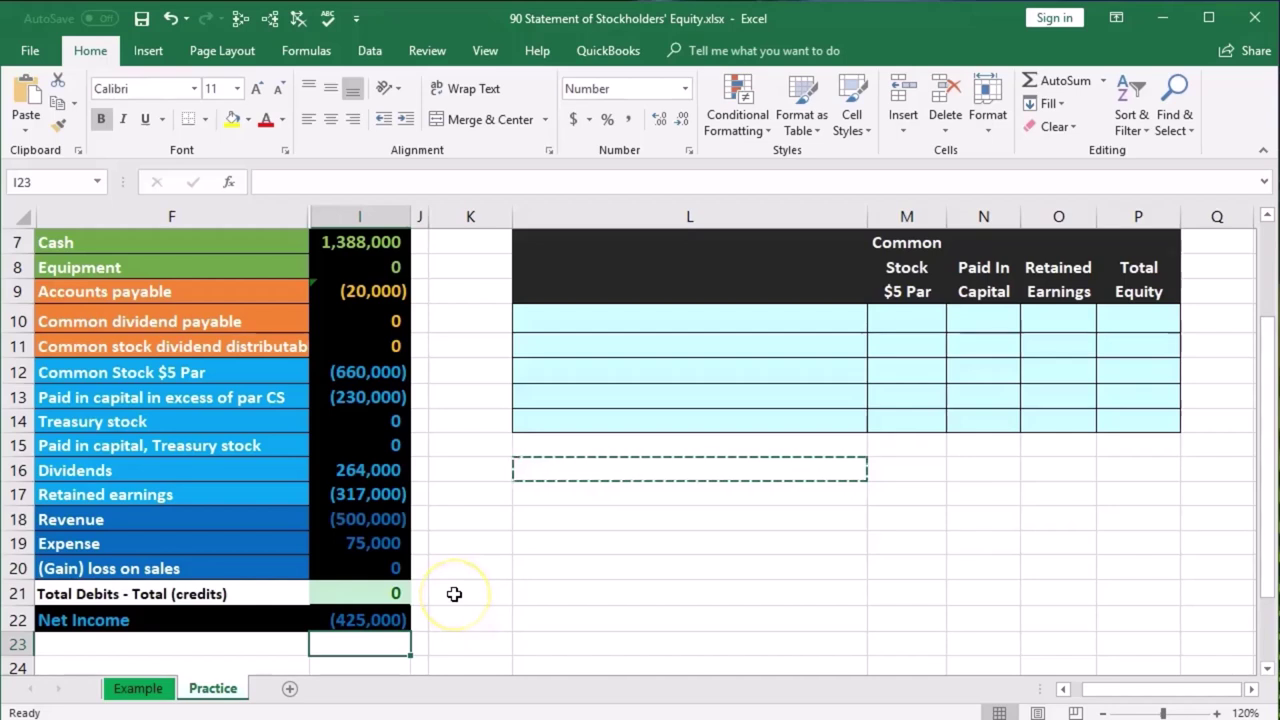
scroll(454, 599, "up", 1)
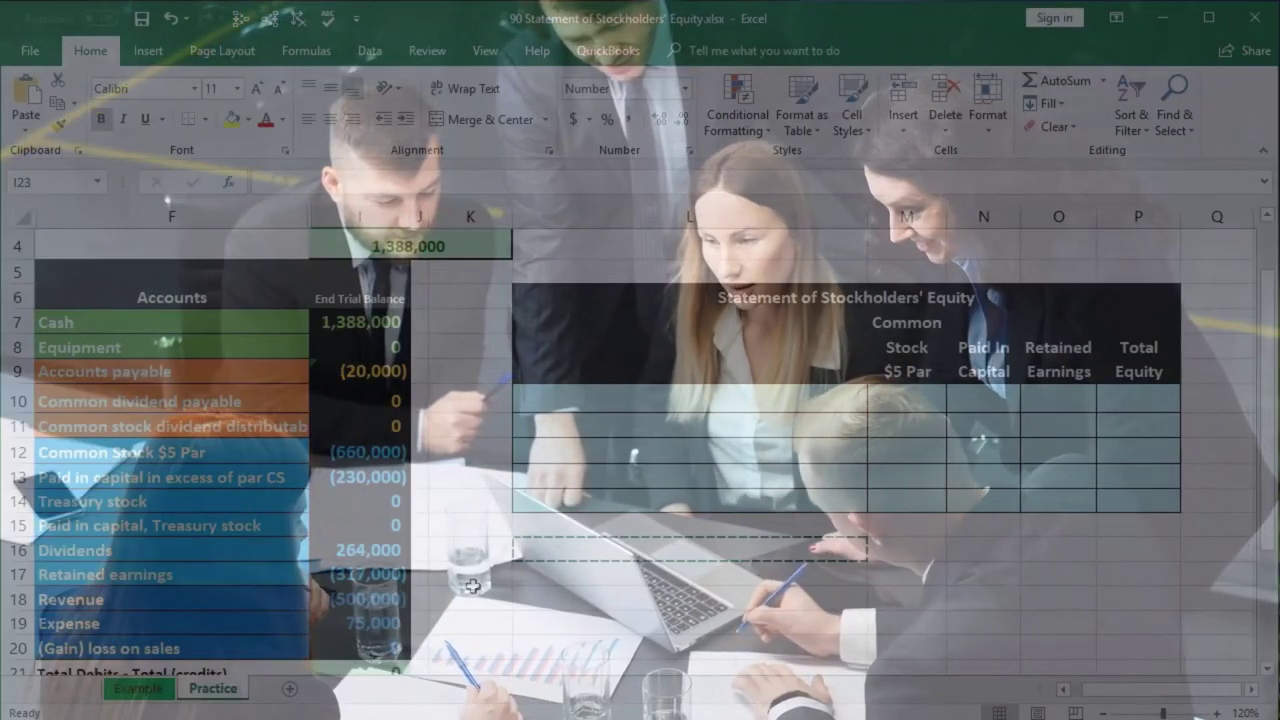
- Examine the Common Stock and Paid in capital balances, compared with the Dividends, Retained earnings, Revenue, Expense and (Gain) loss on sales balances
left_click(732, 318)
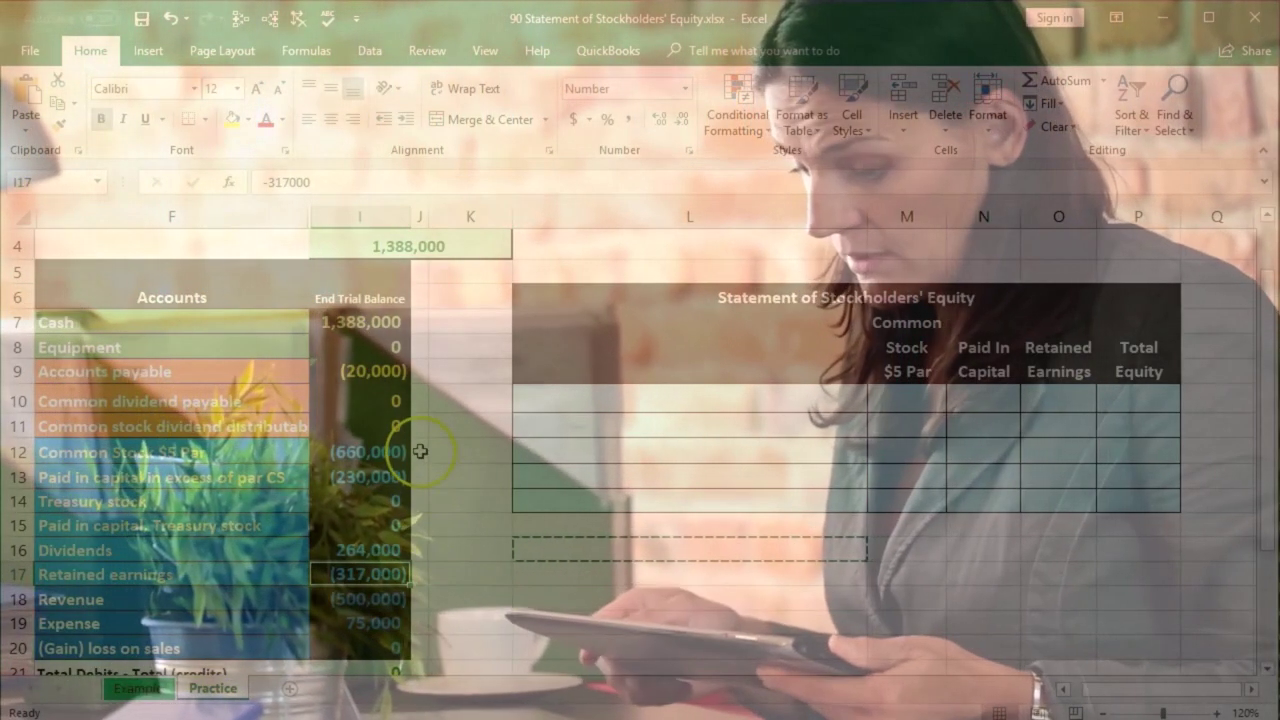
left_click_drag(422, 450, 423, 582)
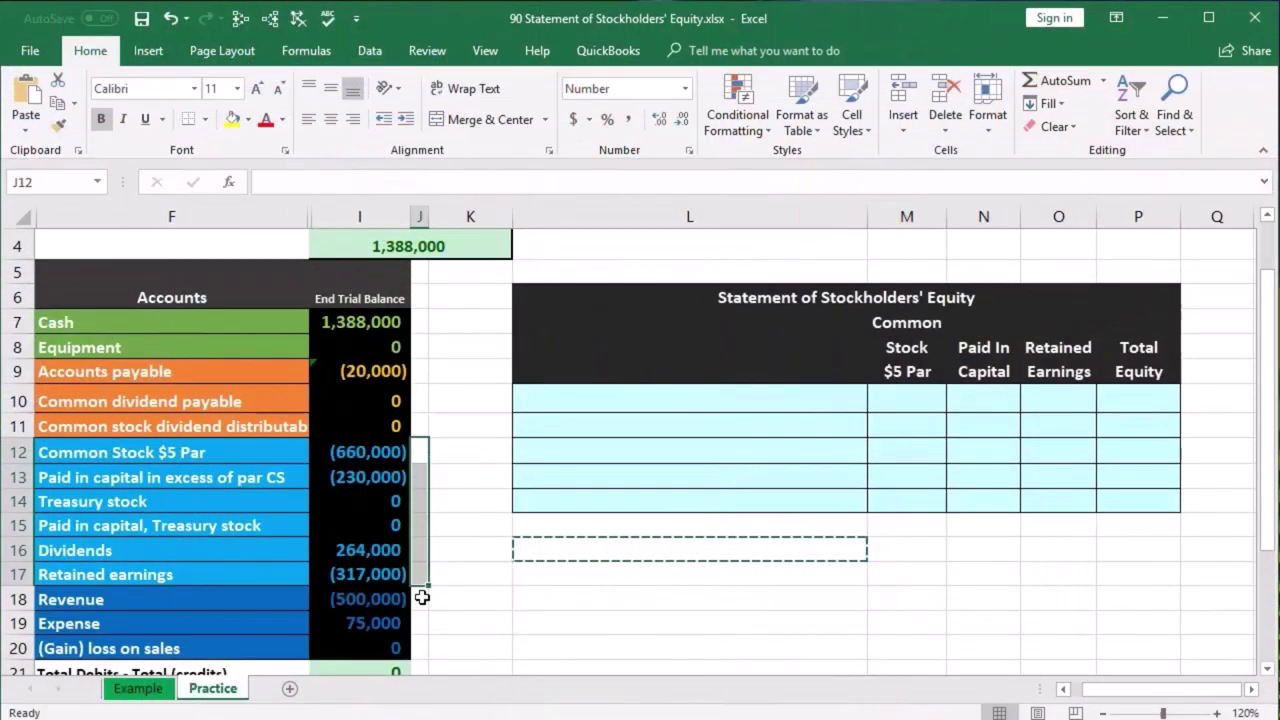
left_click_drag(382, 451, 381, 467)
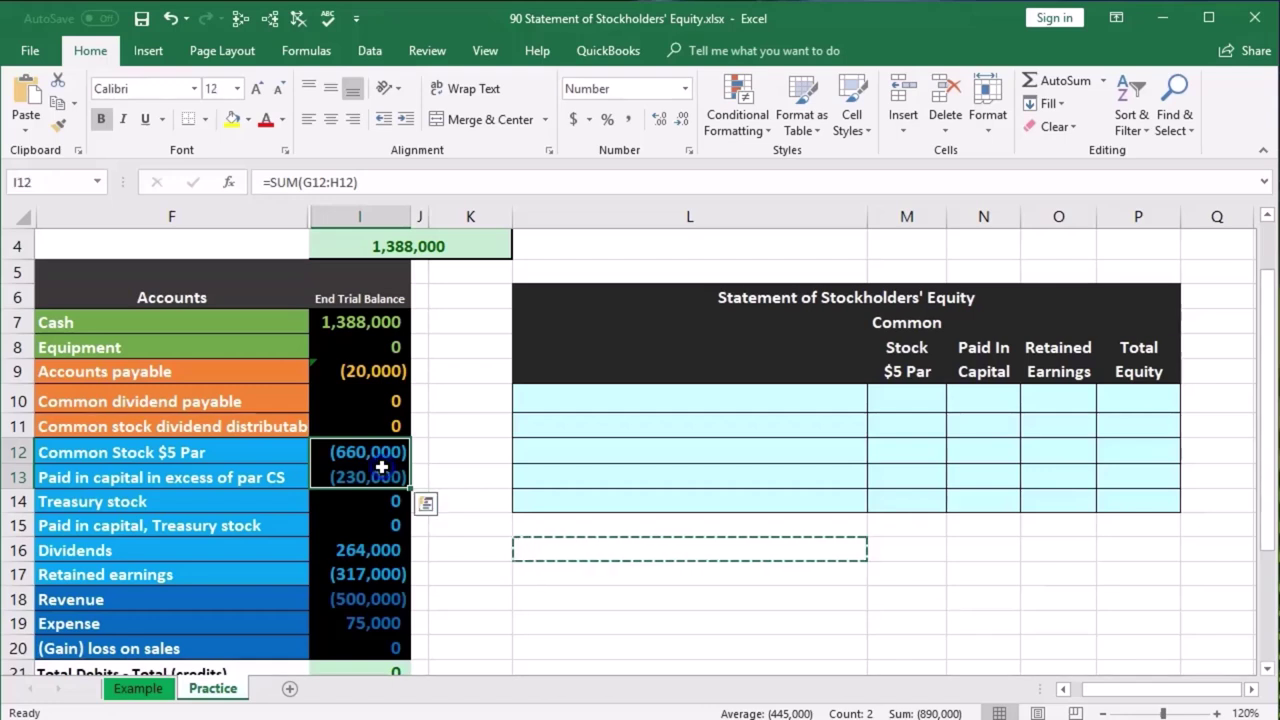
scroll(381, 478, "down", 1)
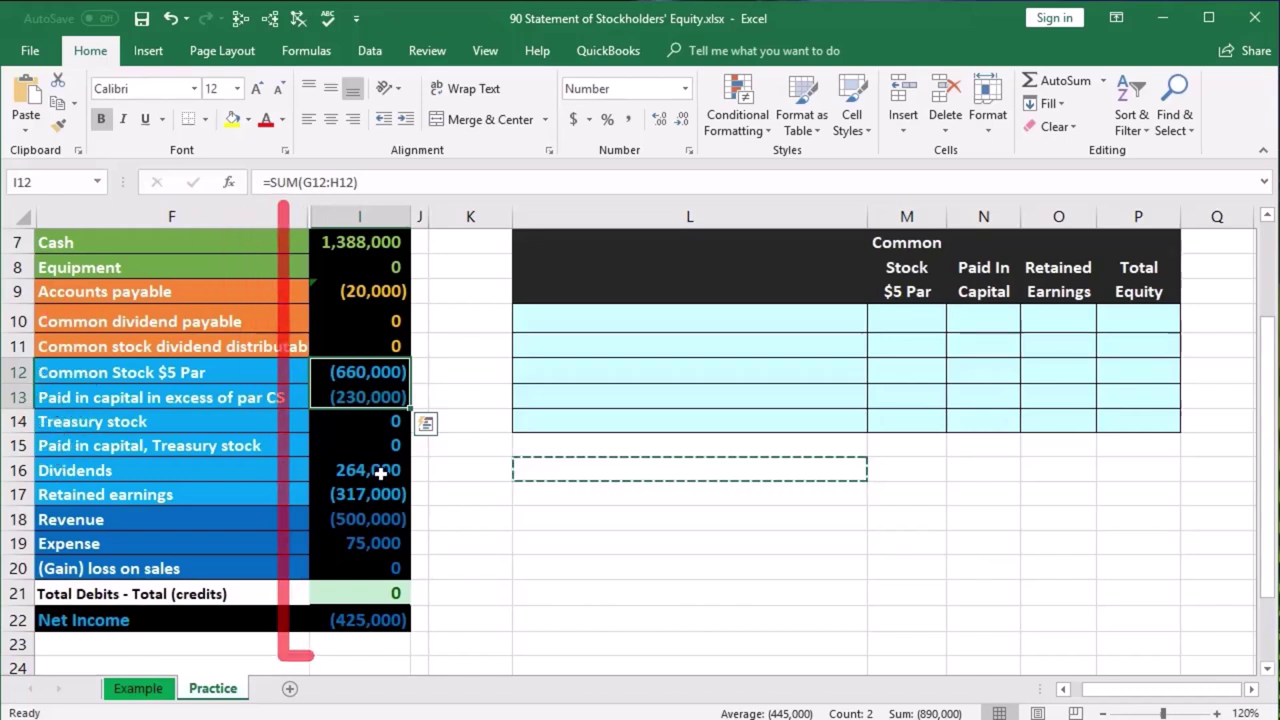
left_click_drag(380, 474, 374, 557)
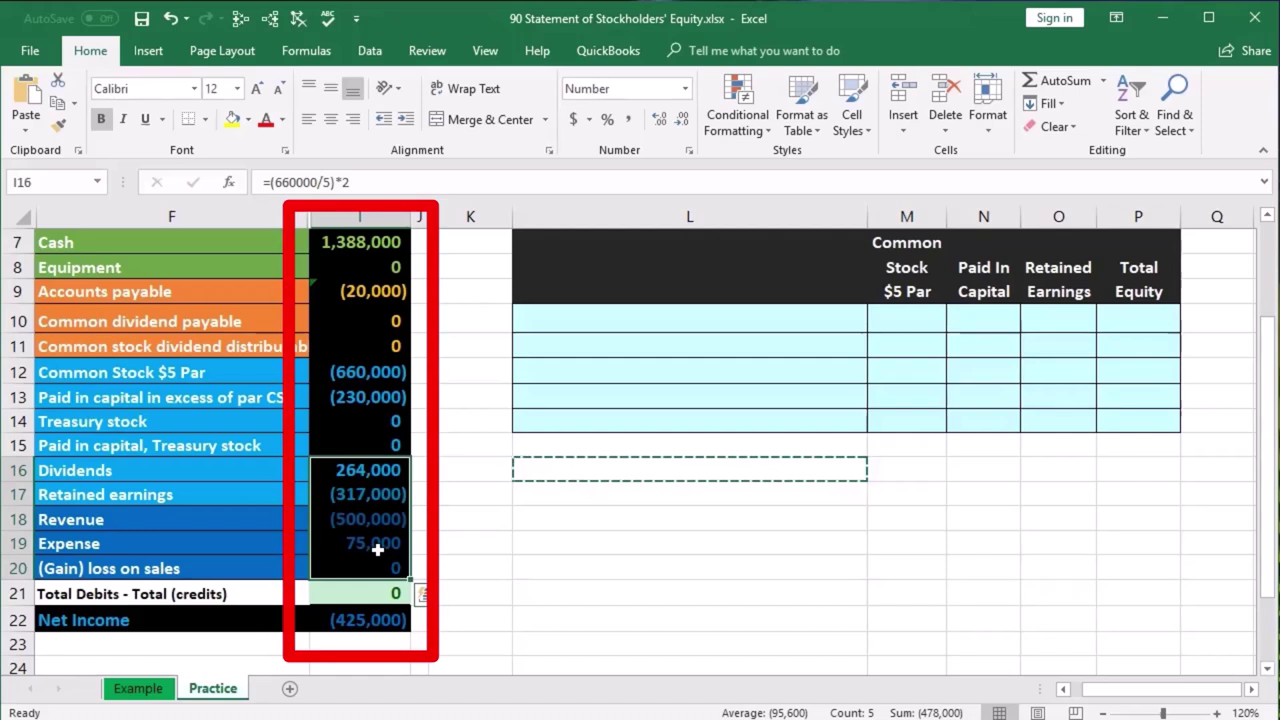
left_click_drag(374, 372, 371, 394)
left_click_drag(374, 468, 375, 568)
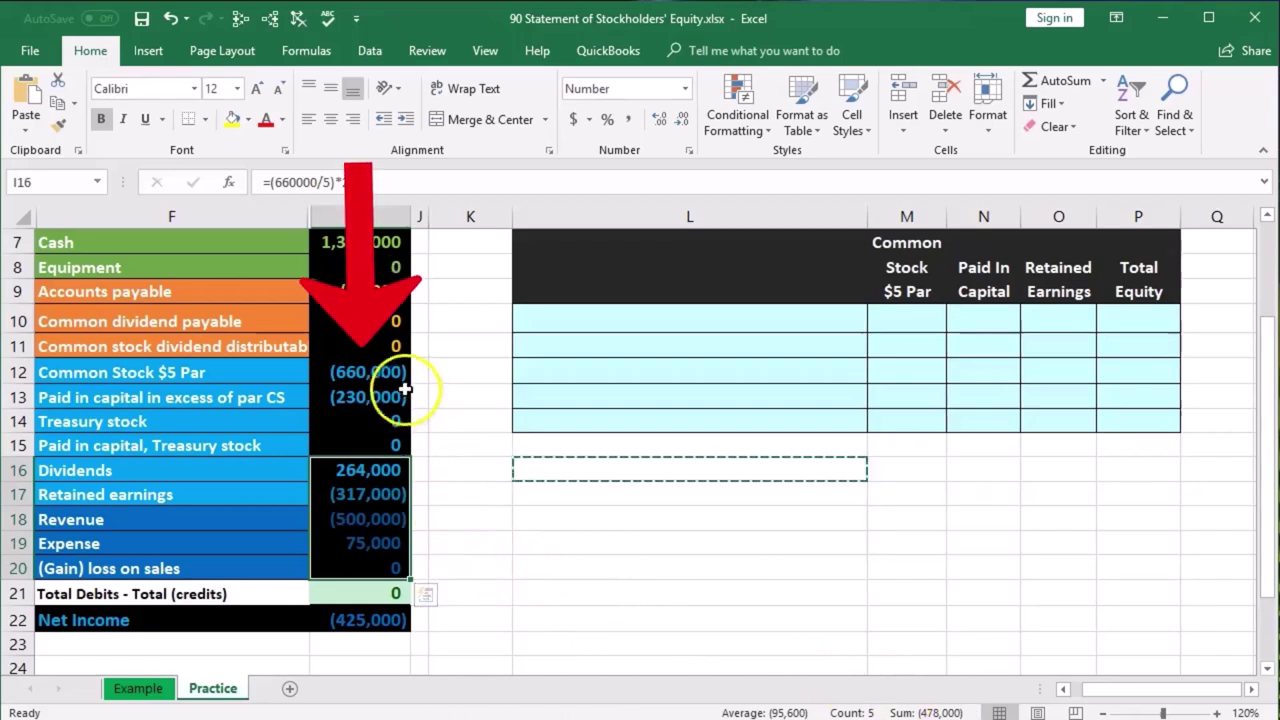
left_click_drag(388, 374, 388, 392)
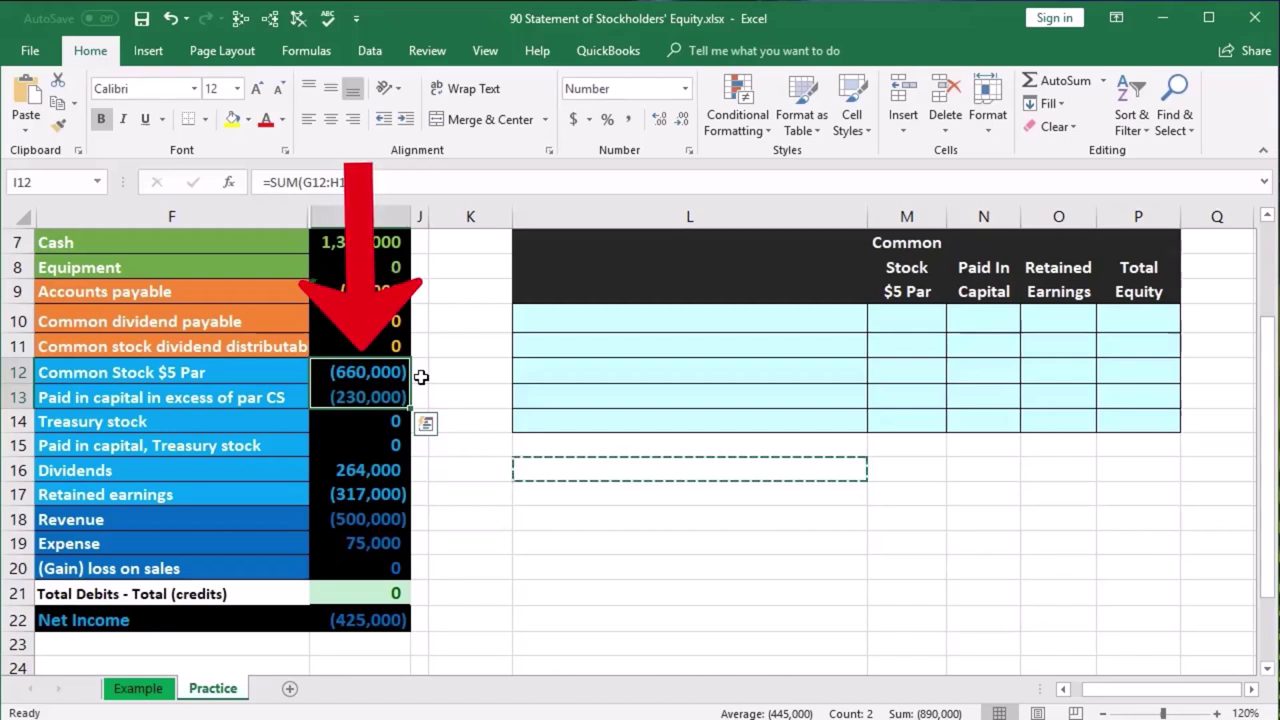
left_click_drag(380, 475, 383, 562)
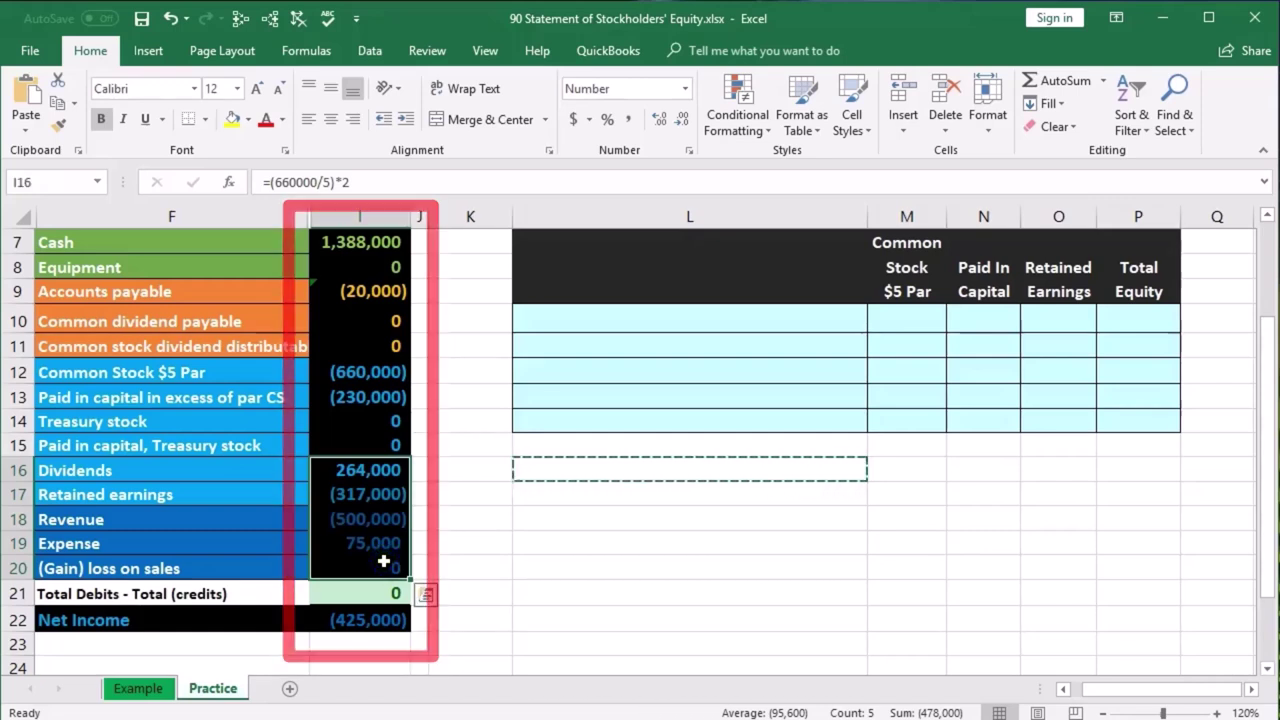
left_click_drag(368, 521, 398, 567)
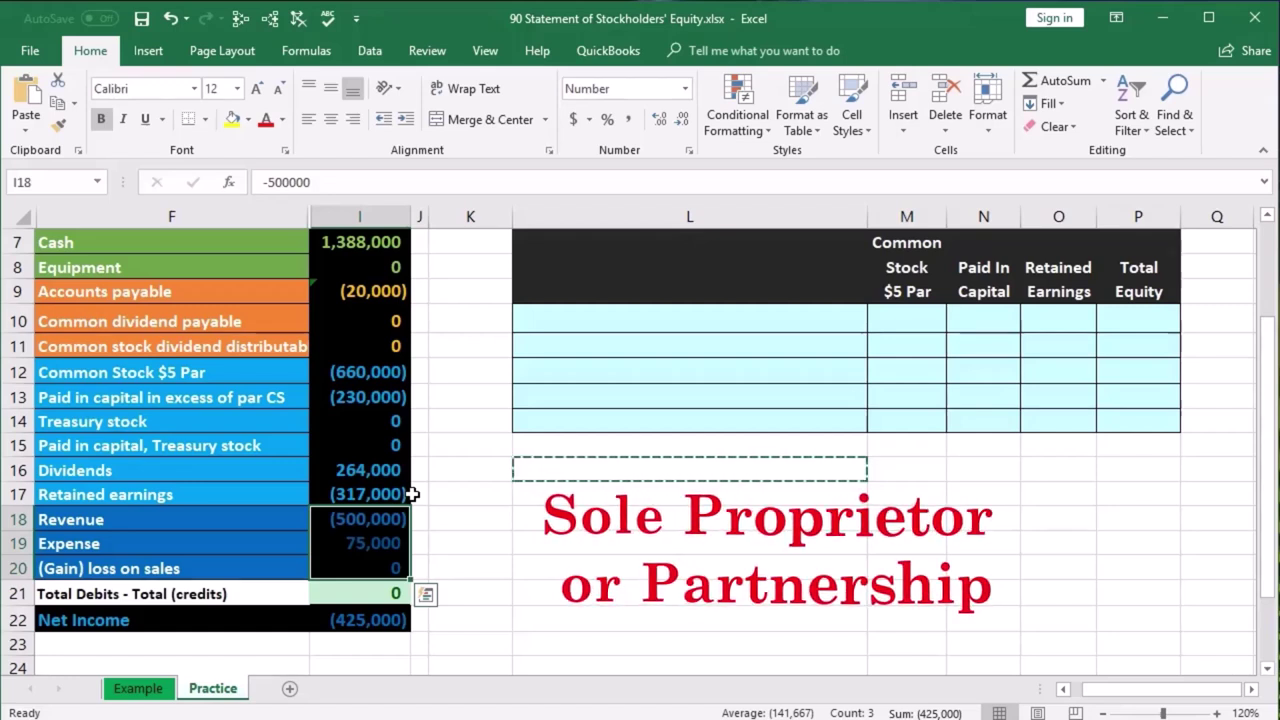
left_click(408, 479)
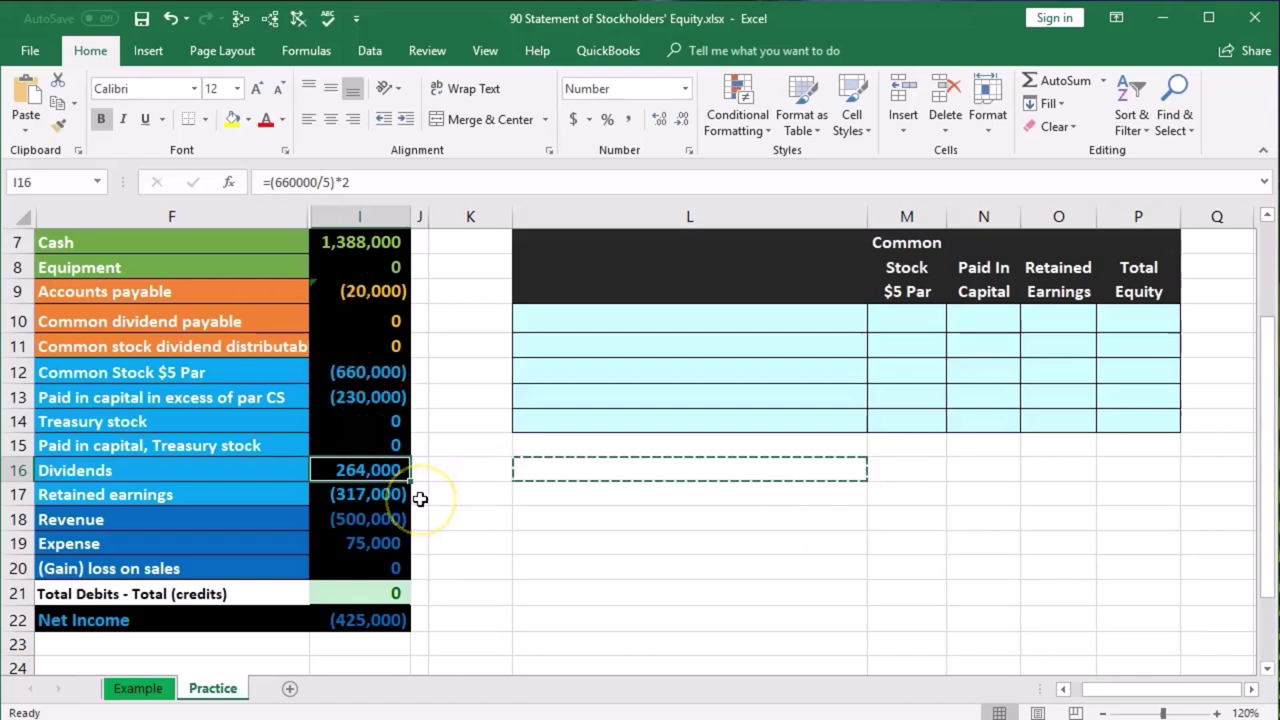
- Relate the trial balance equity accounts to the statement's Retained Earnings column and check the sum from Common Stock through (Gain) loss on sales
scroll(682, 515, "up", 1)
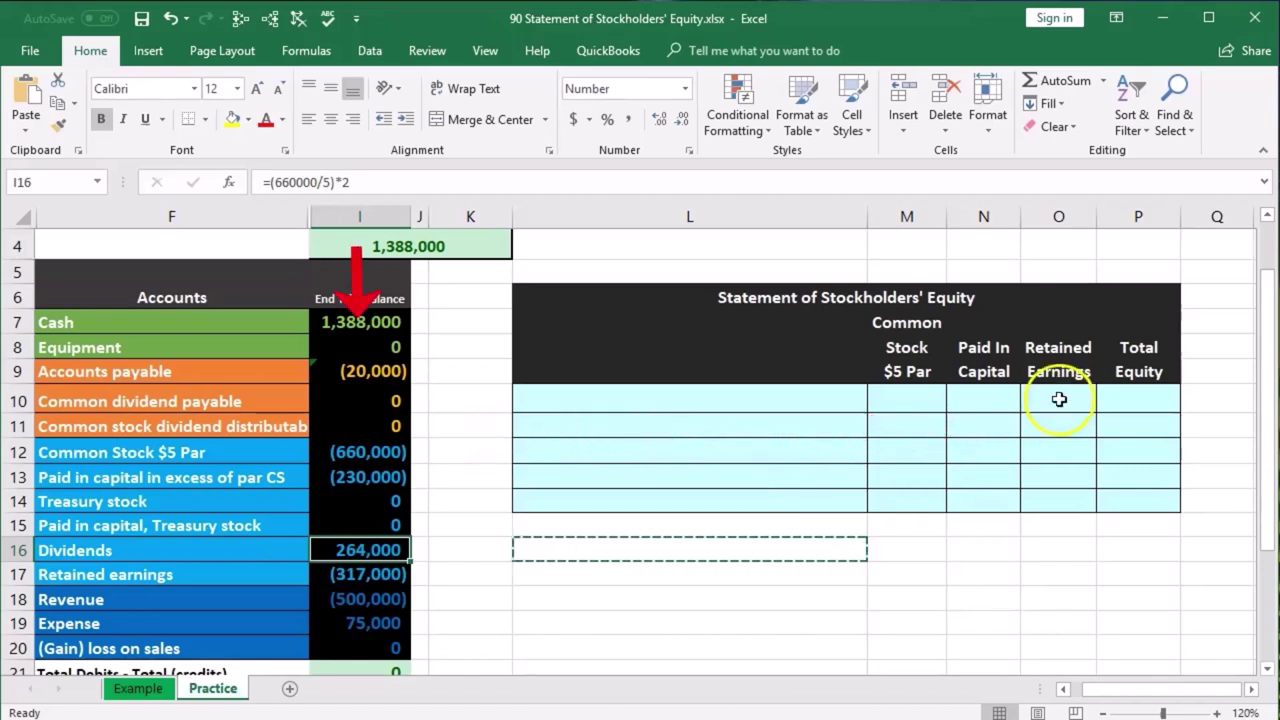
left_click_drag(357, 452, 346, 468)
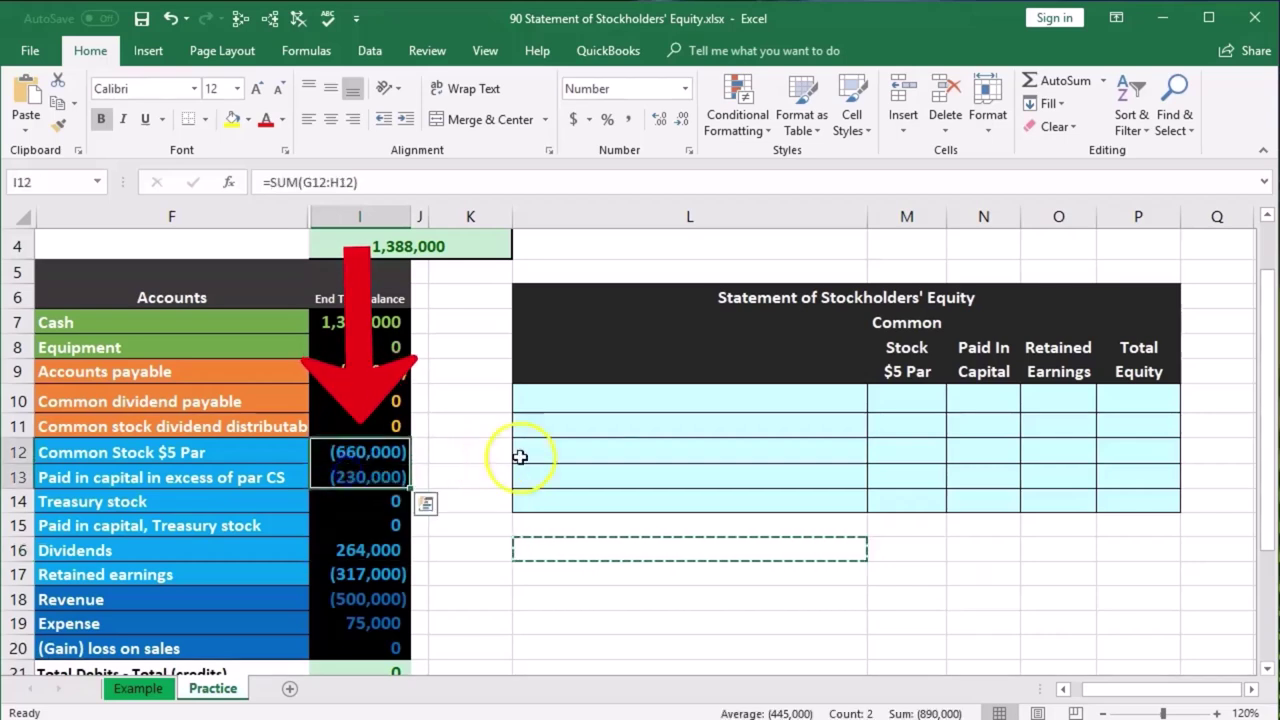
left_click(1064, 349)
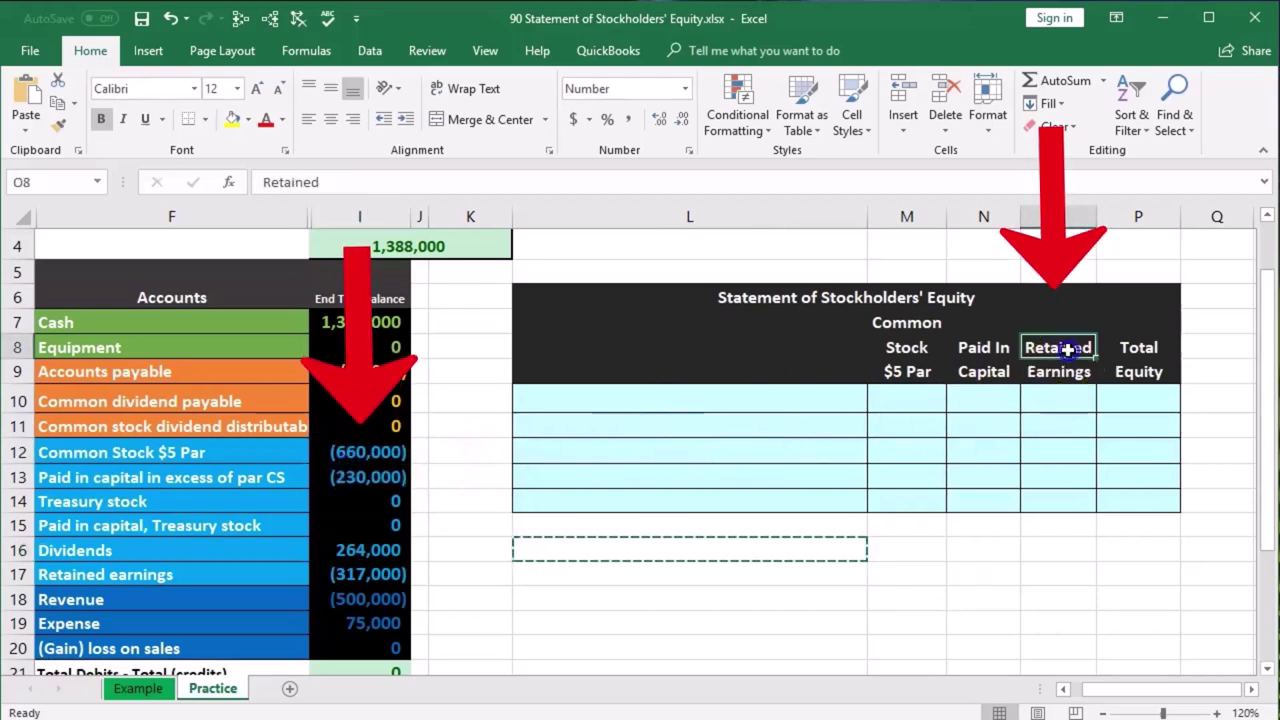
left_click_drag(1068, 349, 1060, 366)
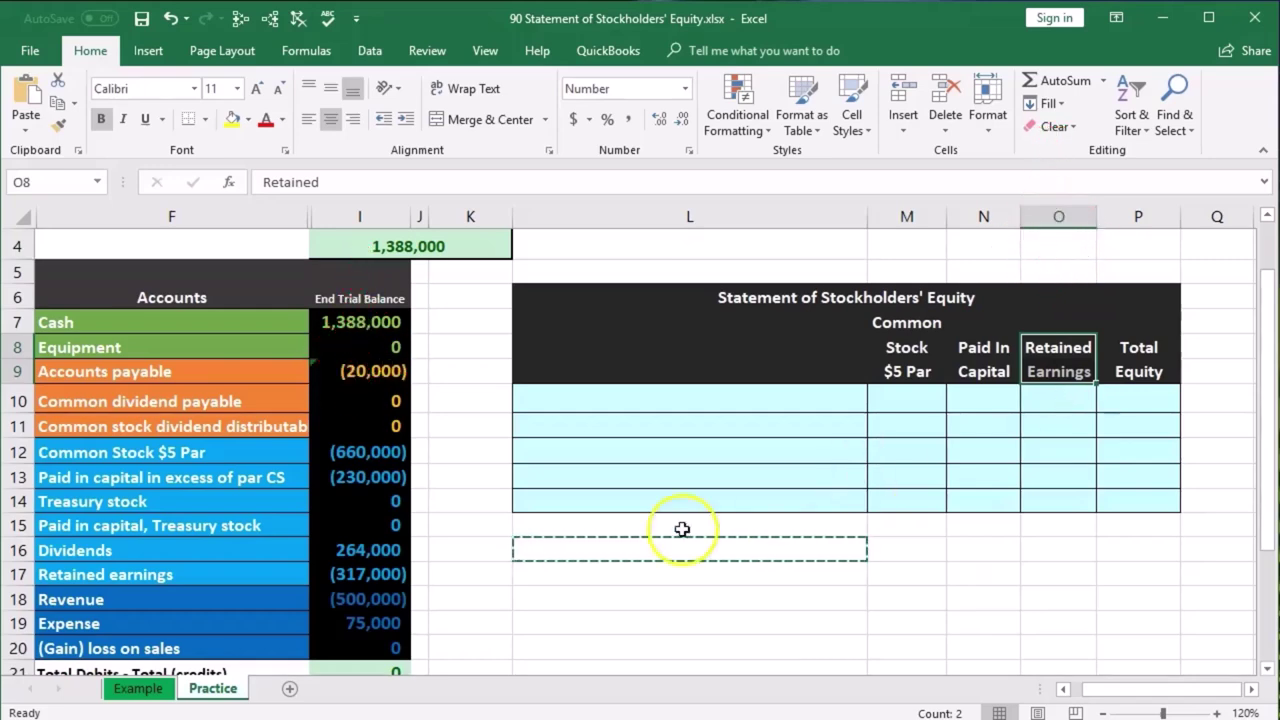
scroll(650, 507, "down", 1)
left_click_drag(389, 471, 379, 556)
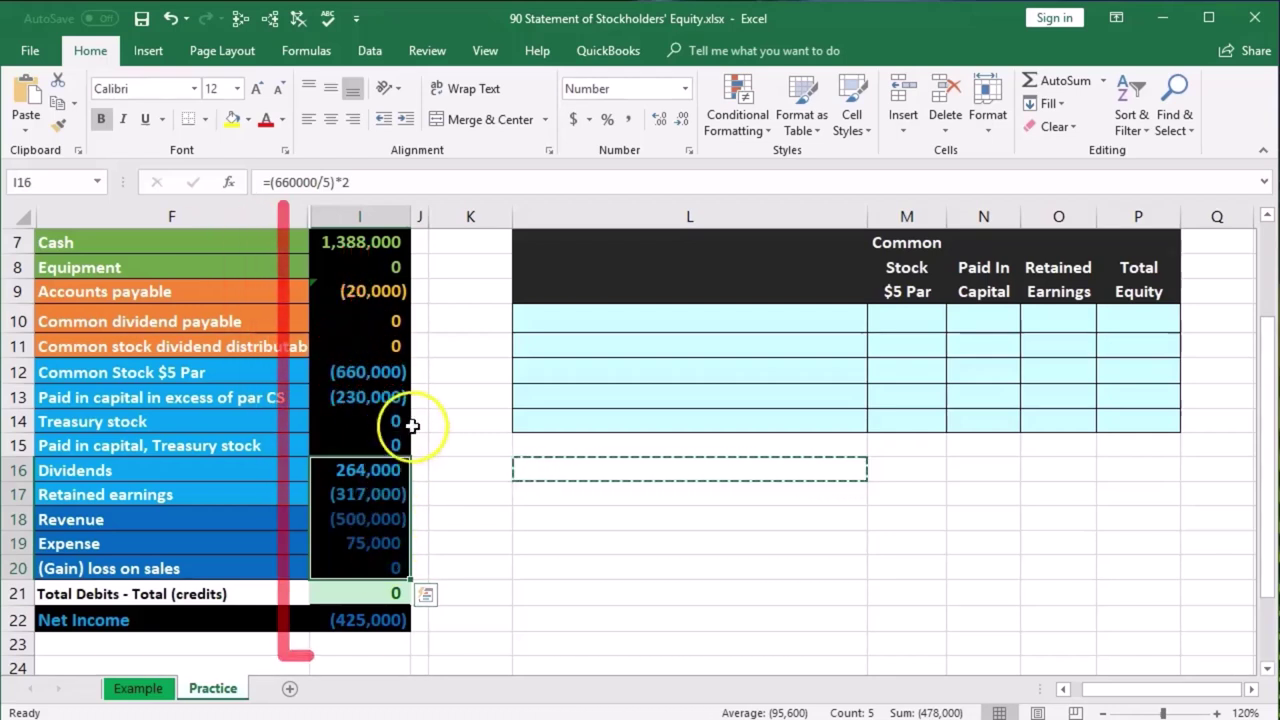
left_click_drag(388, 375, 386, 563)
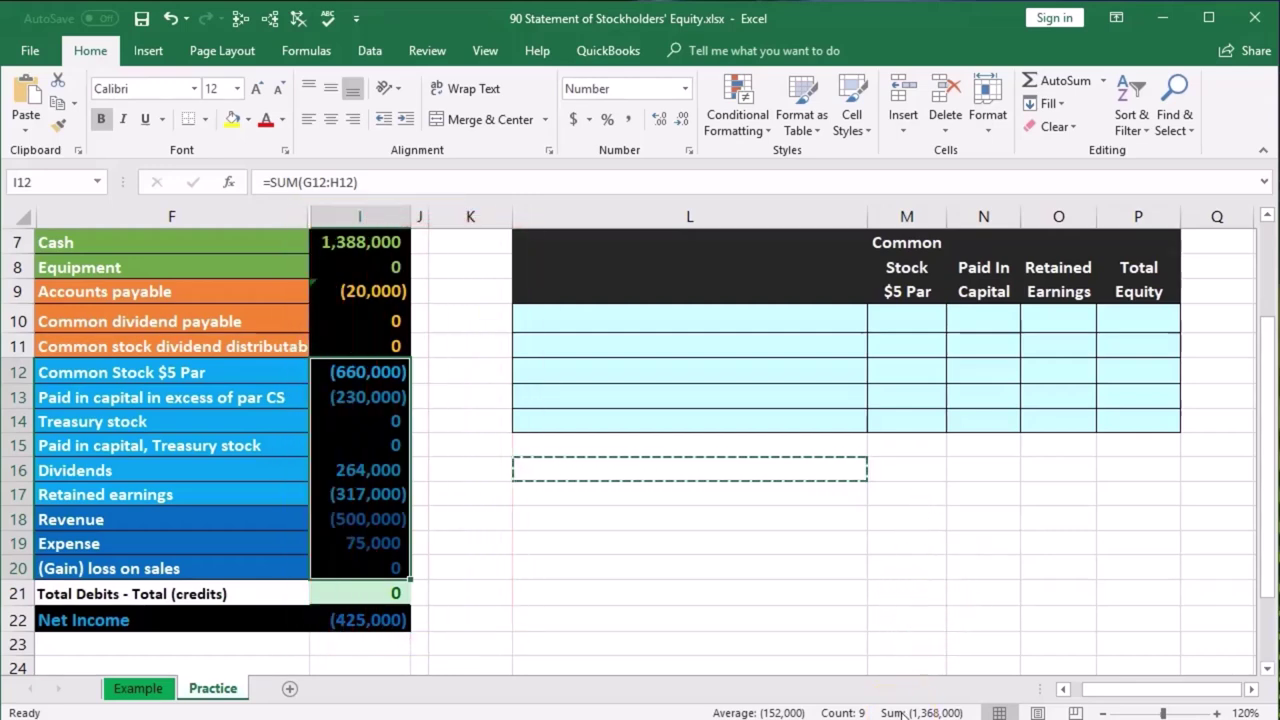
- Compare the first-row cells of the Statement of Stockholders' Equity with the matching equity accounts in the trial balance
scroll(626, 529, "up", 1)
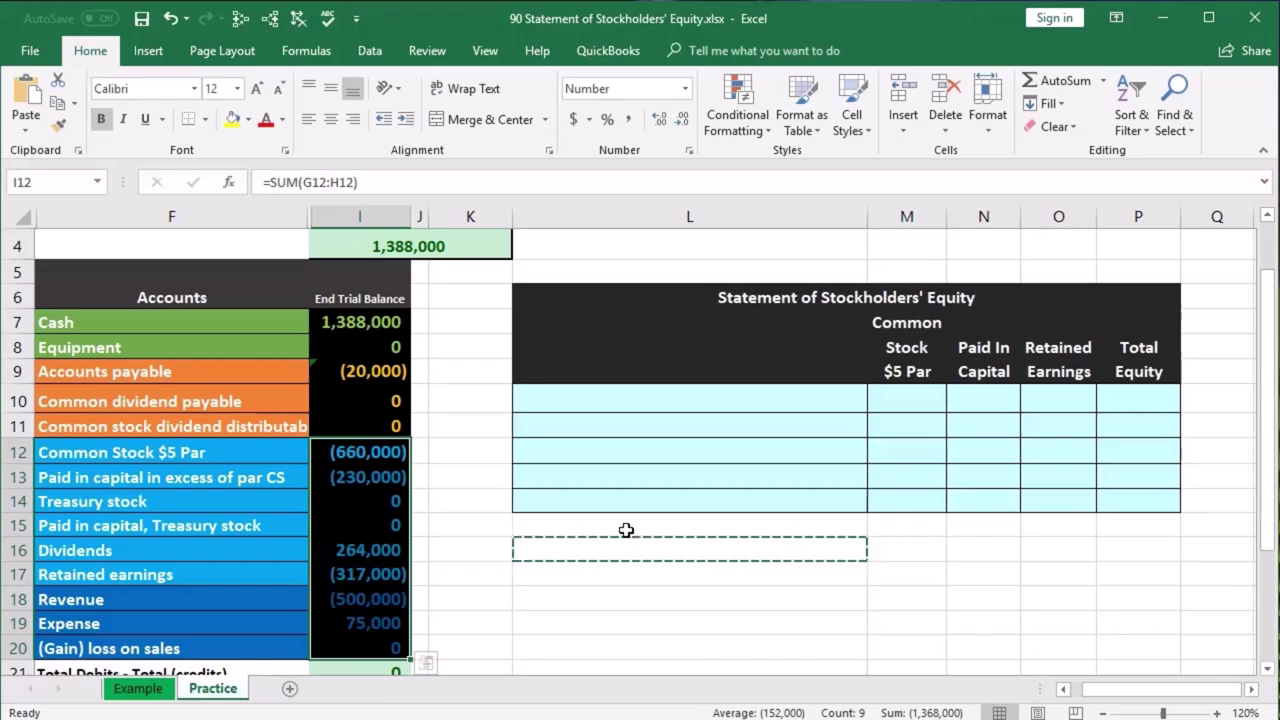
left_click(605, 399)
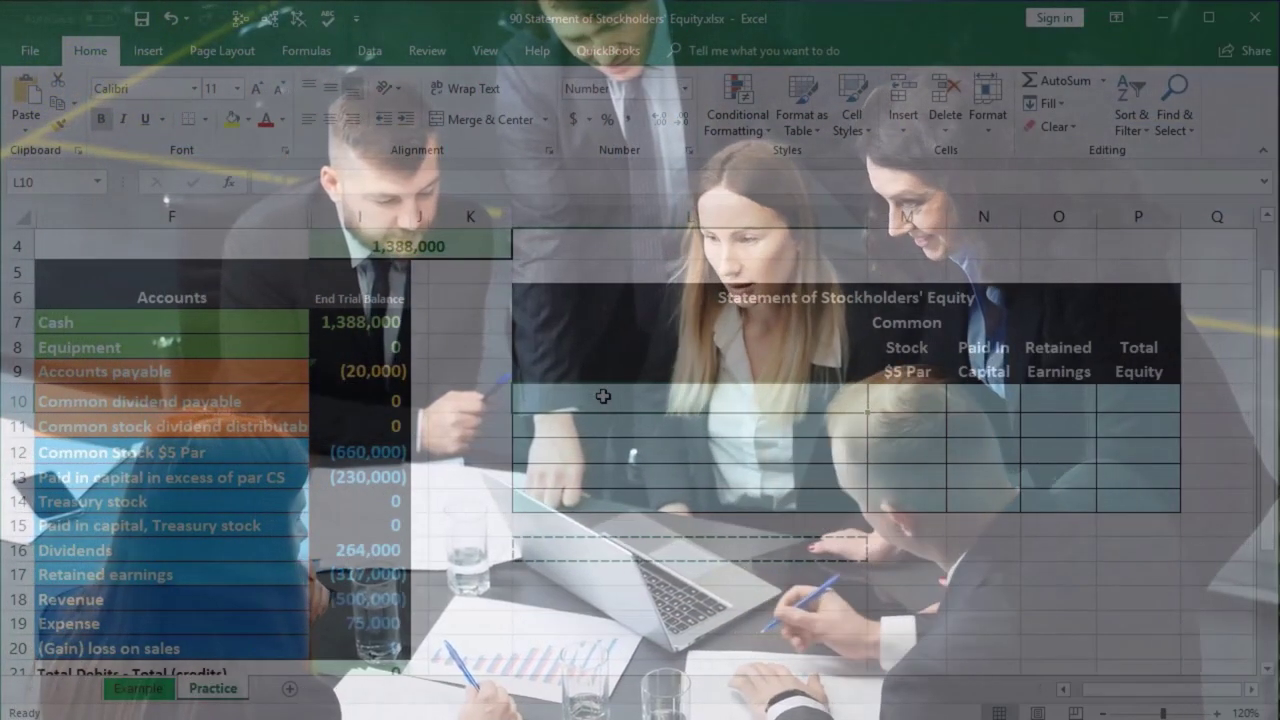
left_click(903, 393)
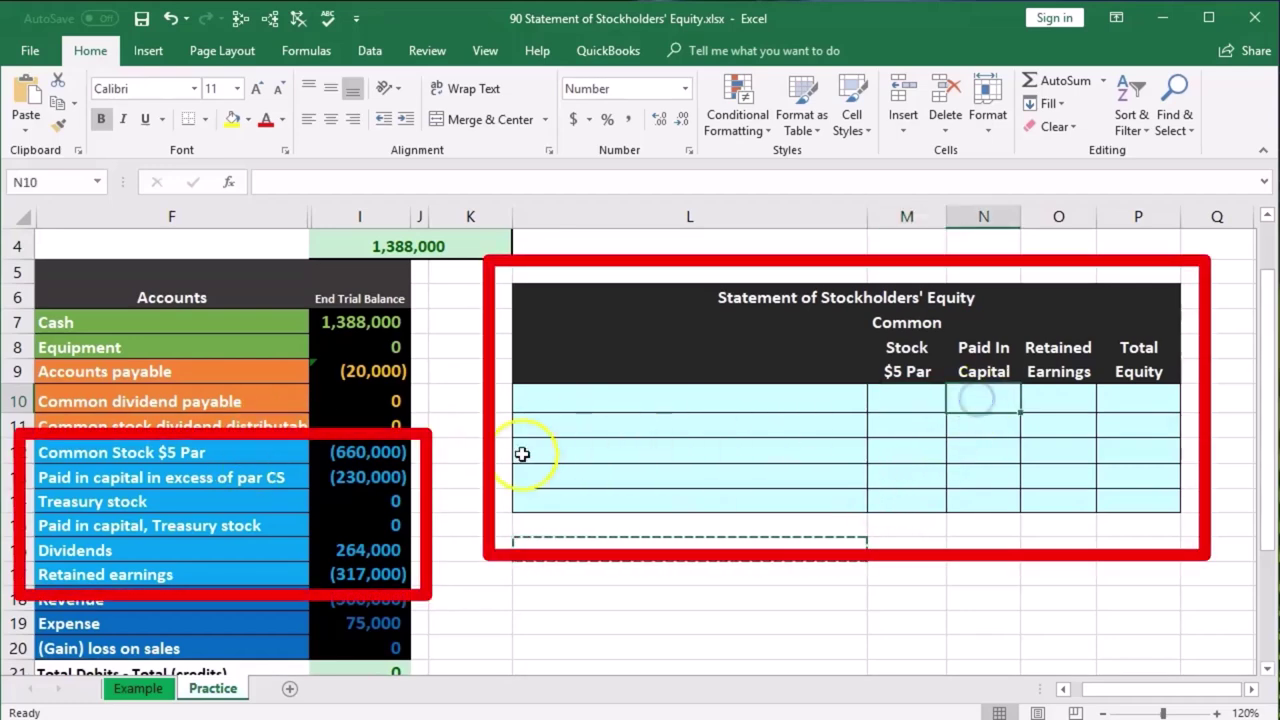
left_click(372, 477)
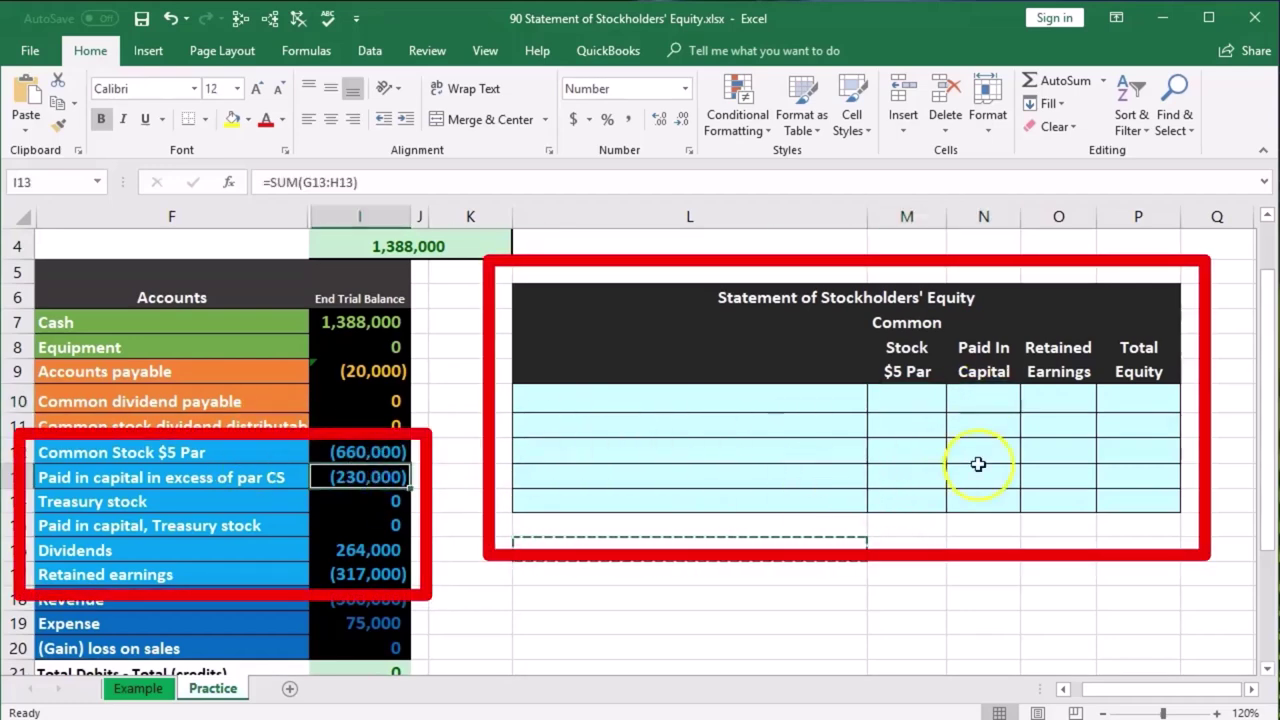
left_click(1060, 400)
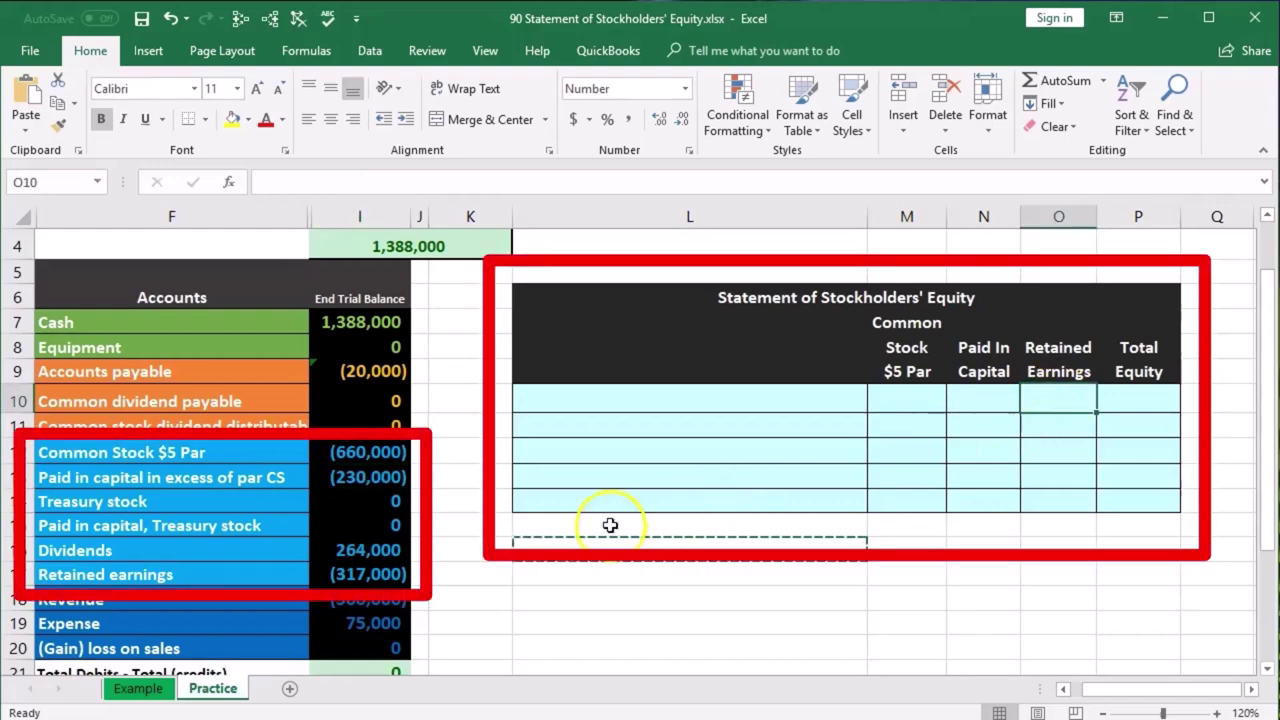
- Examine the treasury stock accounts and compare Common Stock and Paid in capital with the accounts from Dividends through (Gain) loss on sales
left_click(393, 572)
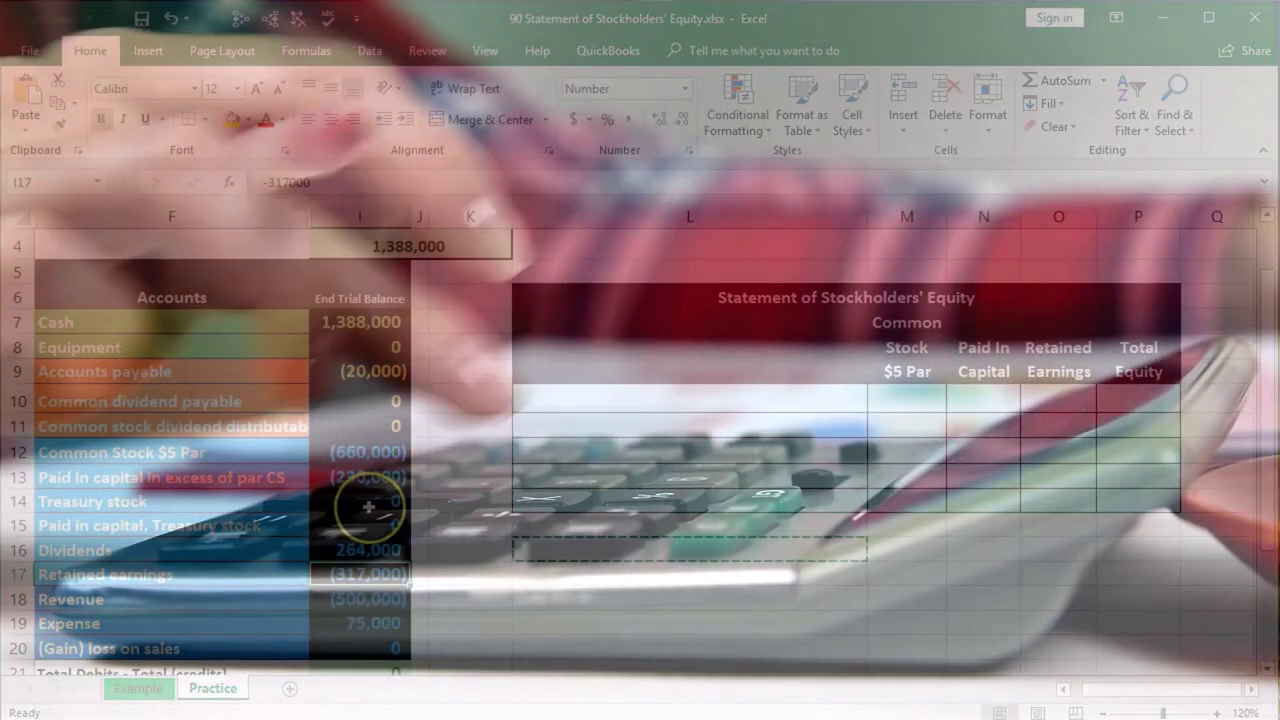
left_click(368, 508)
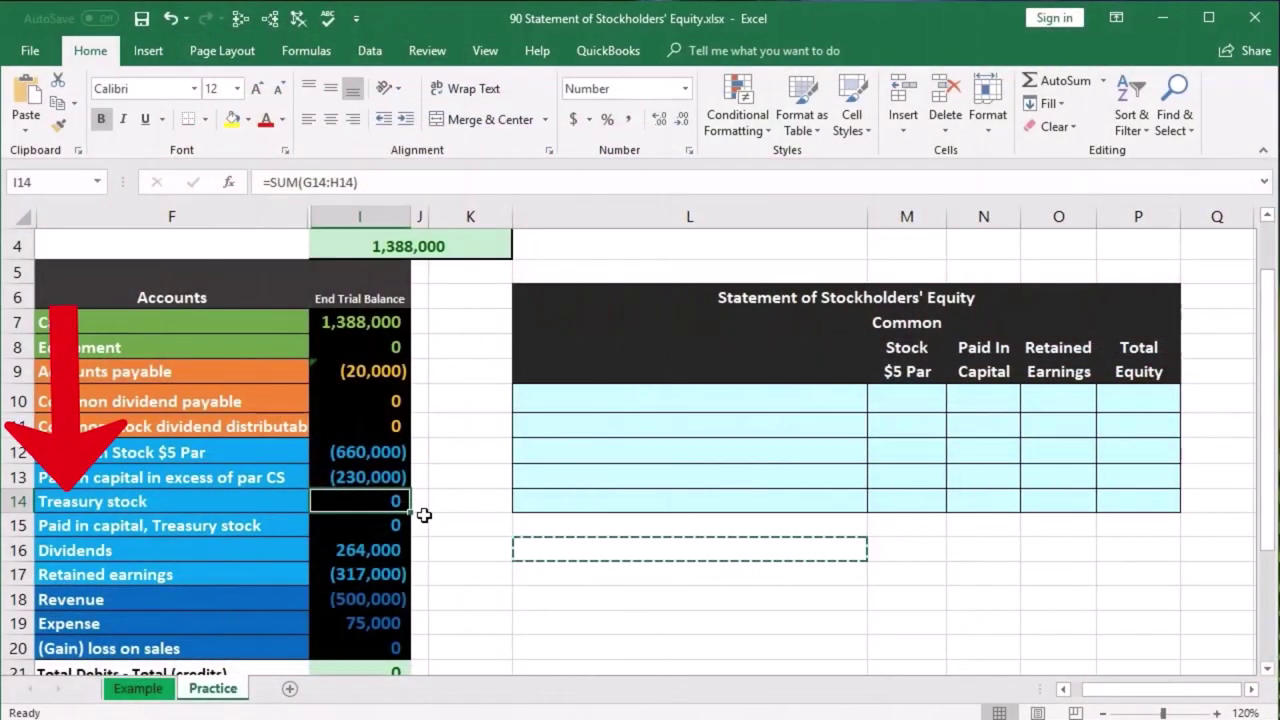
key("Down")
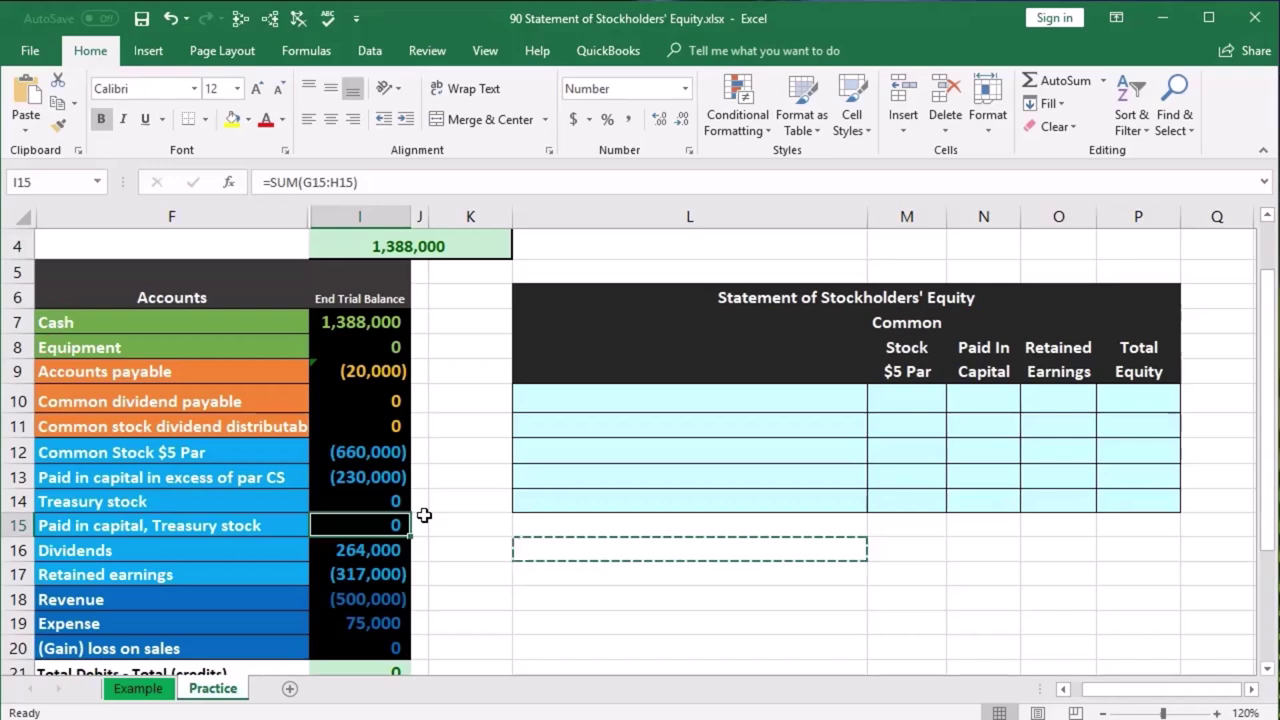
left_click(1137, 410)
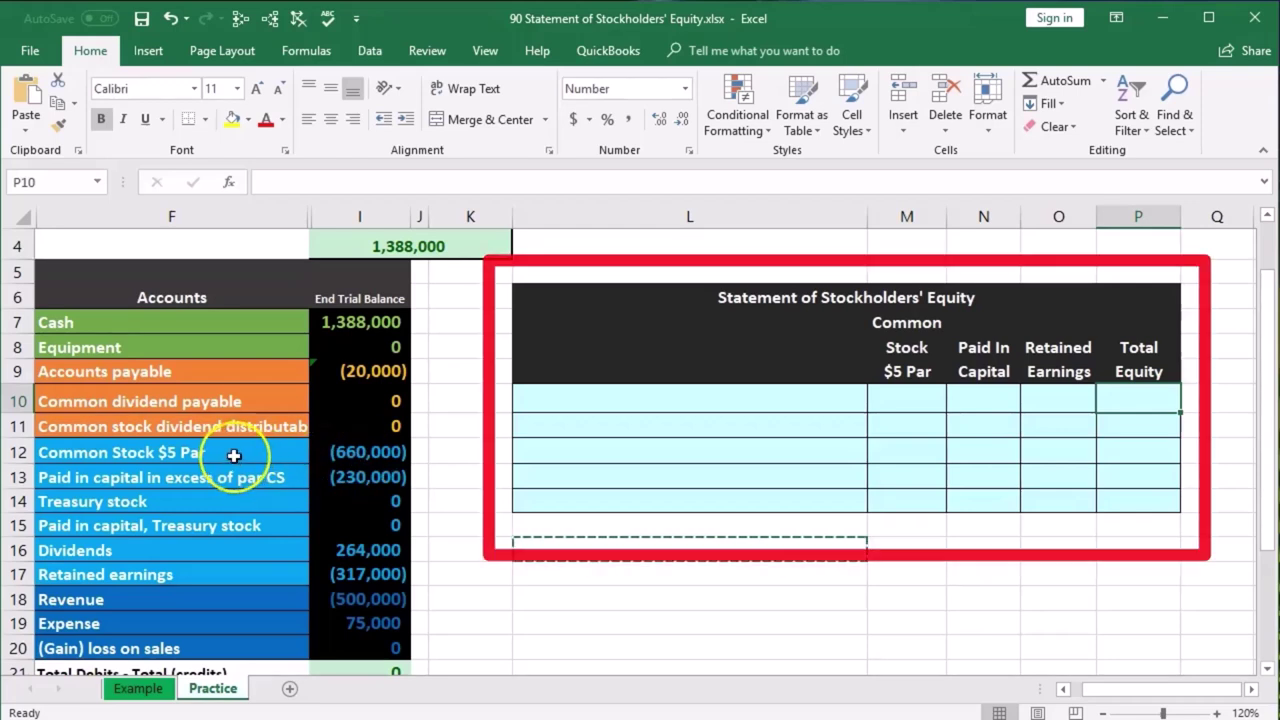
left_click_drag(233, 455, 359, 469)
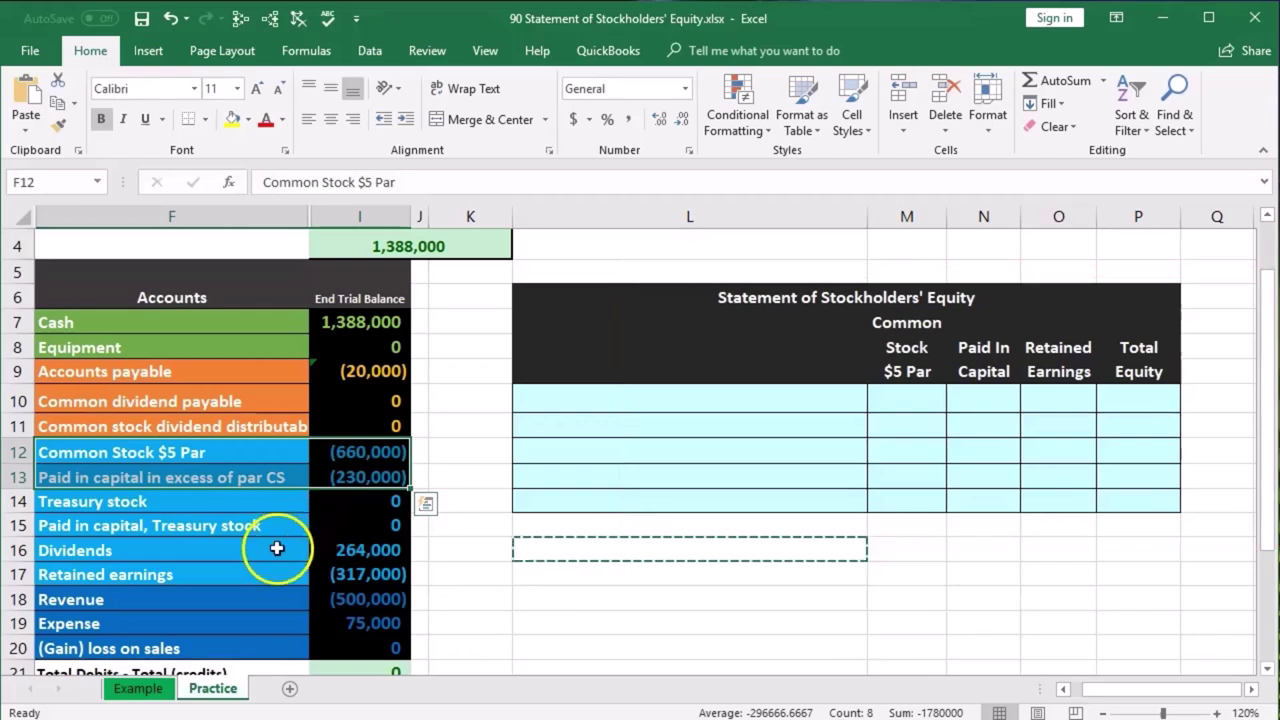
mouse_move(277, 549)
left_mouse_down()
mouse_move(330, 550)
mouse_move(327, 648)
left_mouse_up()
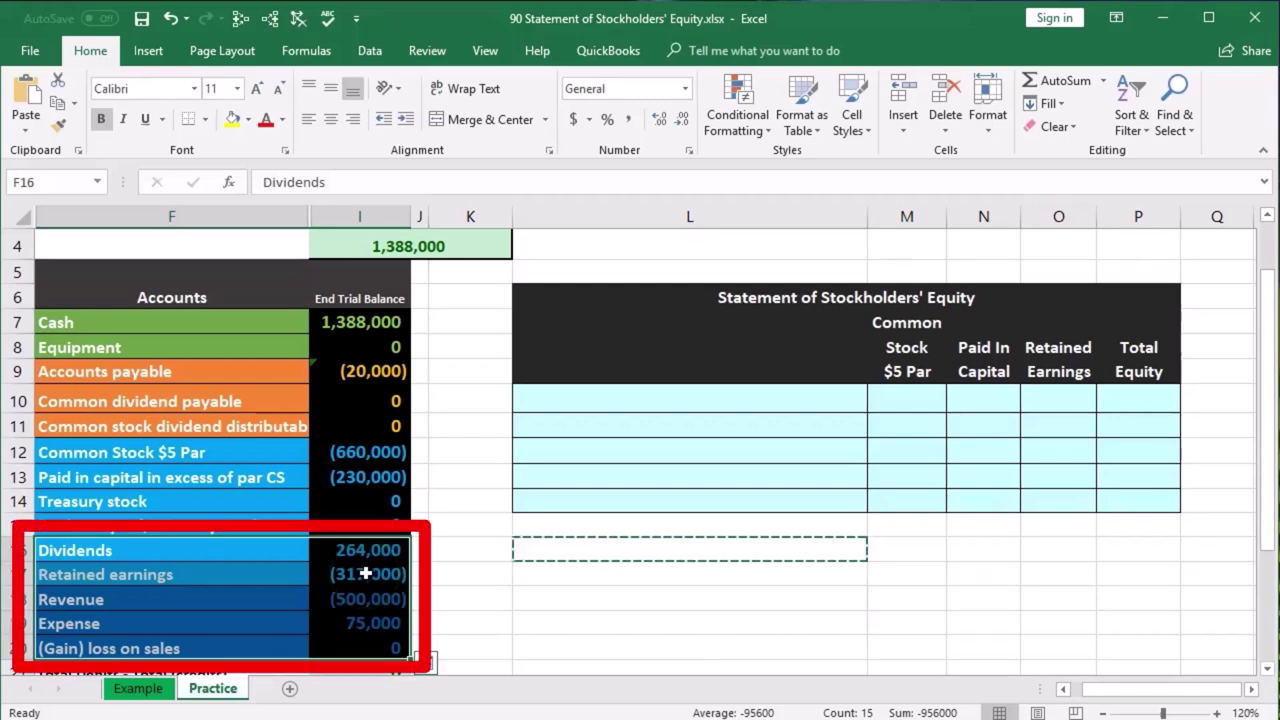
- Label the first row of the Statement of Stockholders' Equity "Balance Jan 1, 20x1" in cell L10
left_click(596, 404)
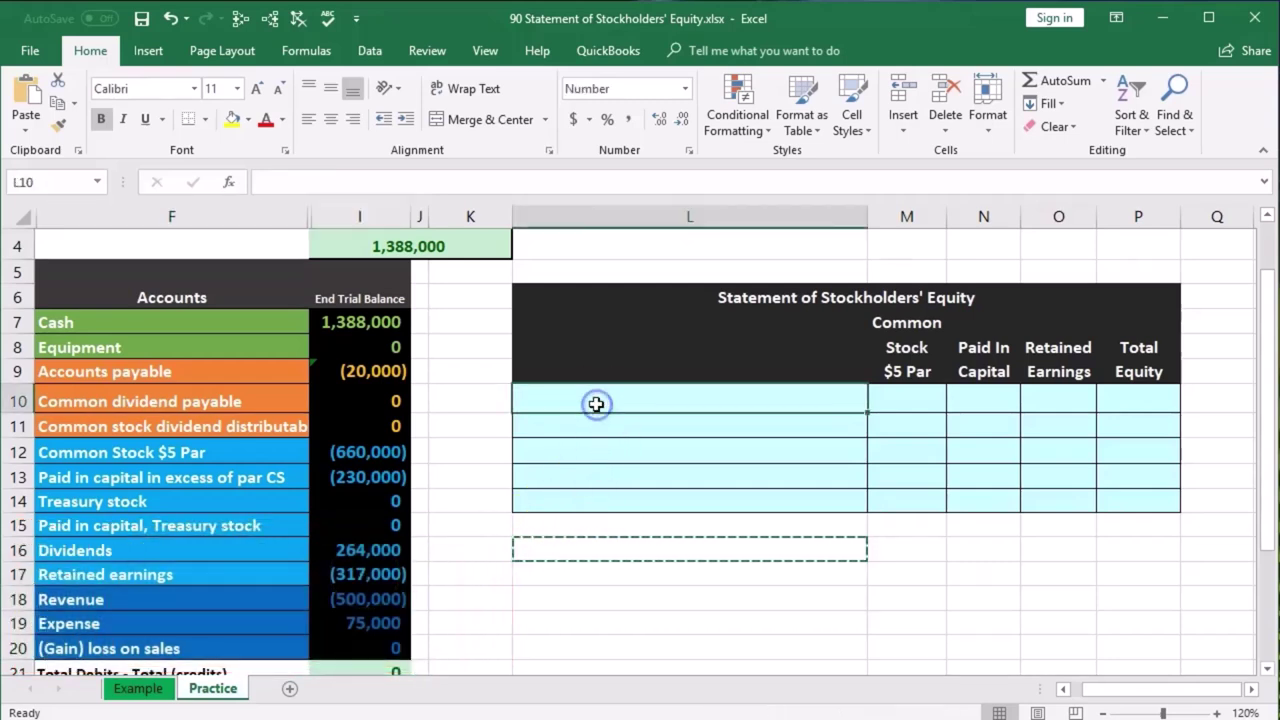
type("Balance Jan 1, 20")
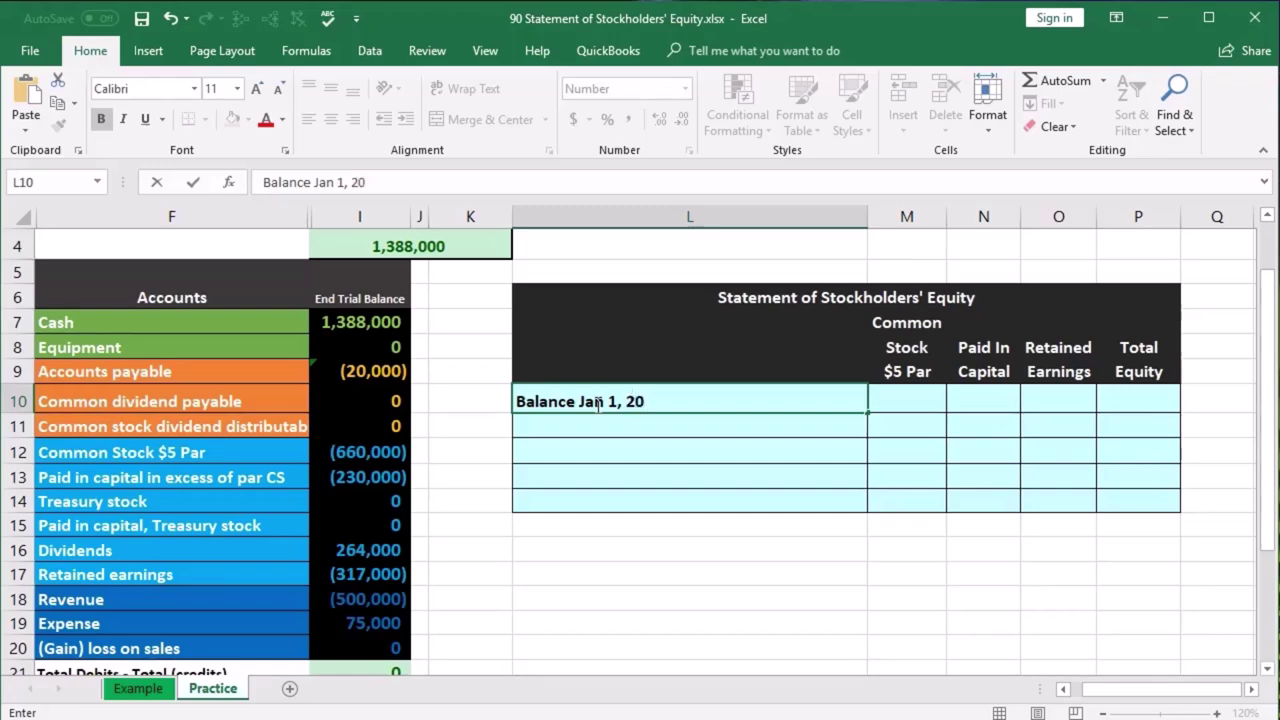
key("Return")
- Enter the opening Common Stock balance in M10 as the sign-reversed trial balance amount, =-I12, and mark J12 beside that account in yellow
key("Right")
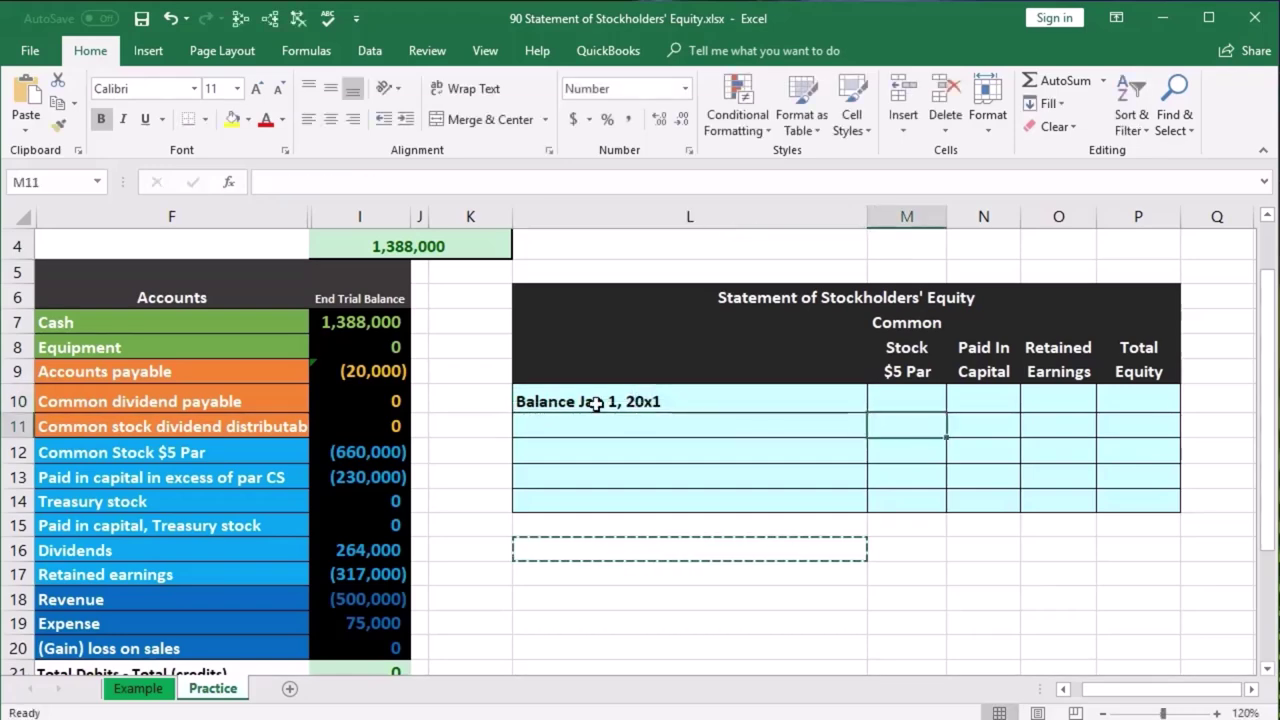
key("Up")
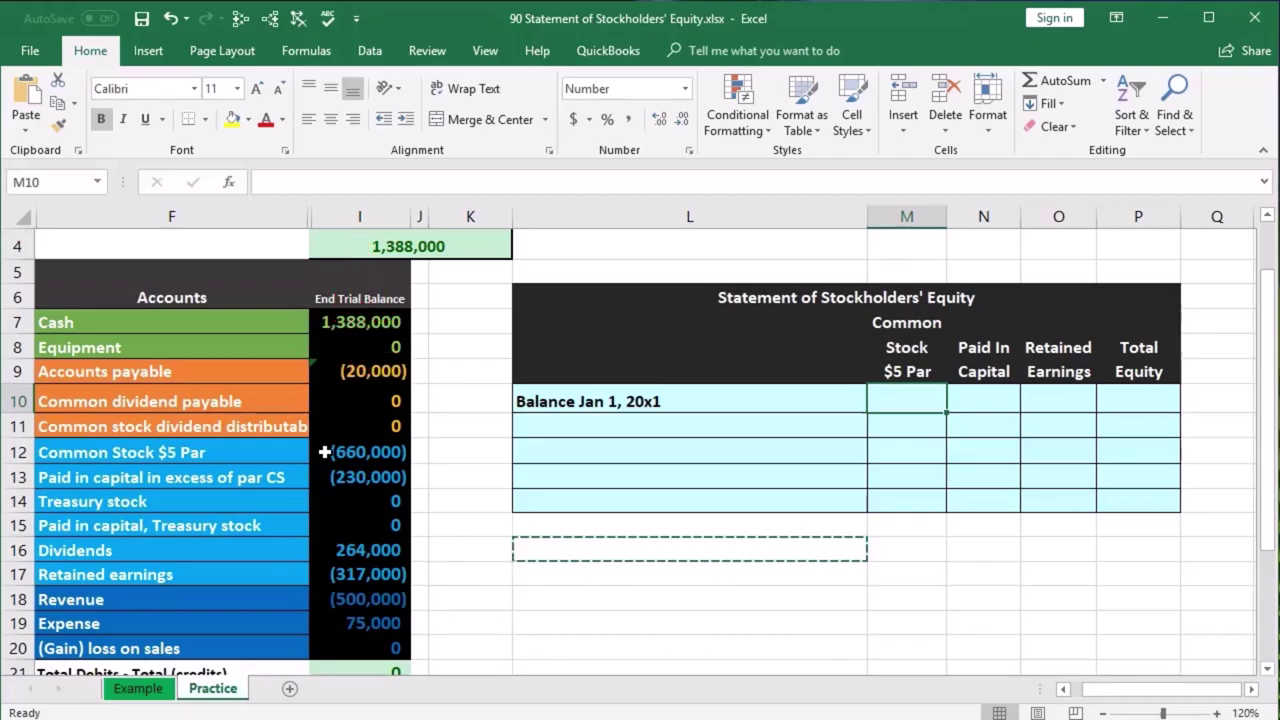
left_click(325, 452)
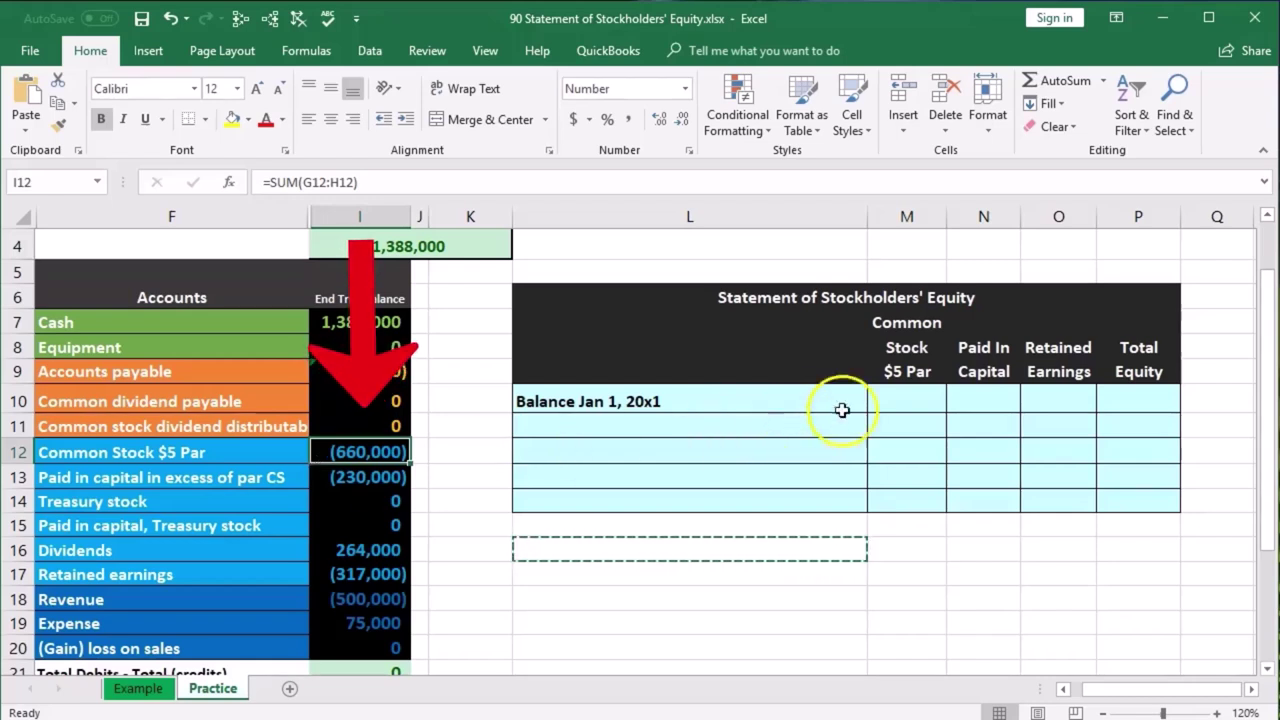
left_click(418, 455)
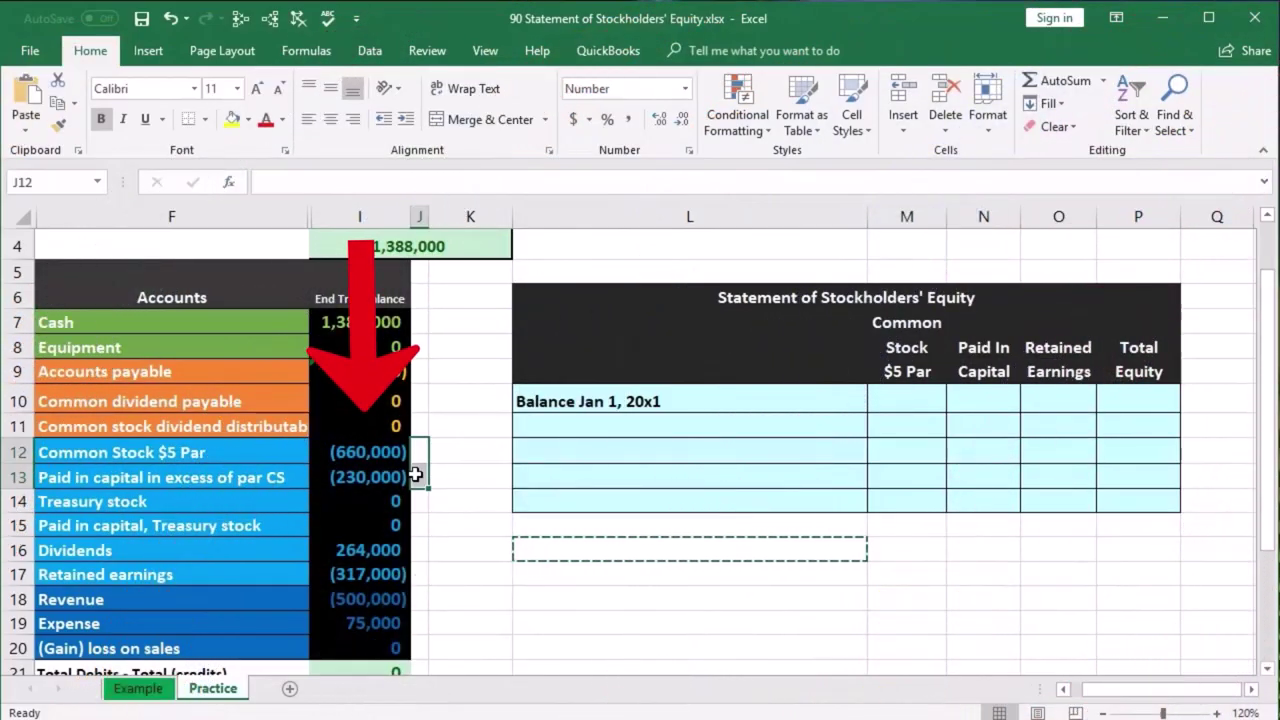
left_click(898, 398)
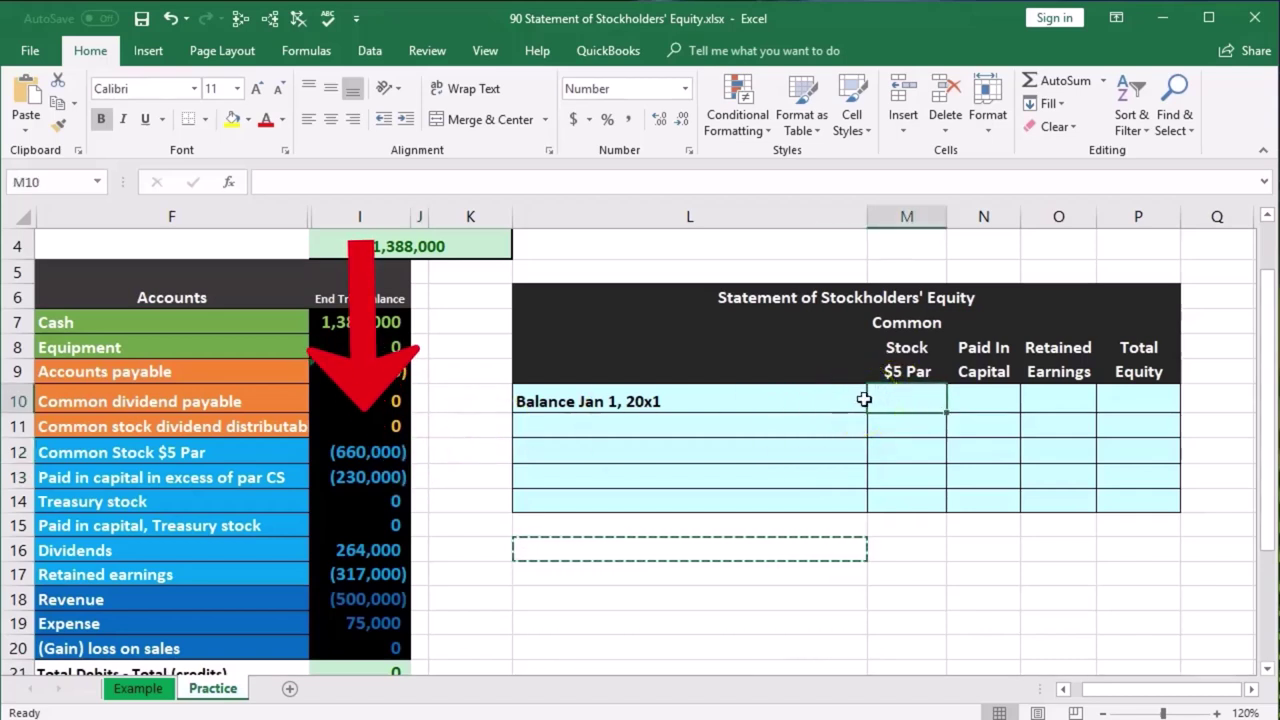
type("-")
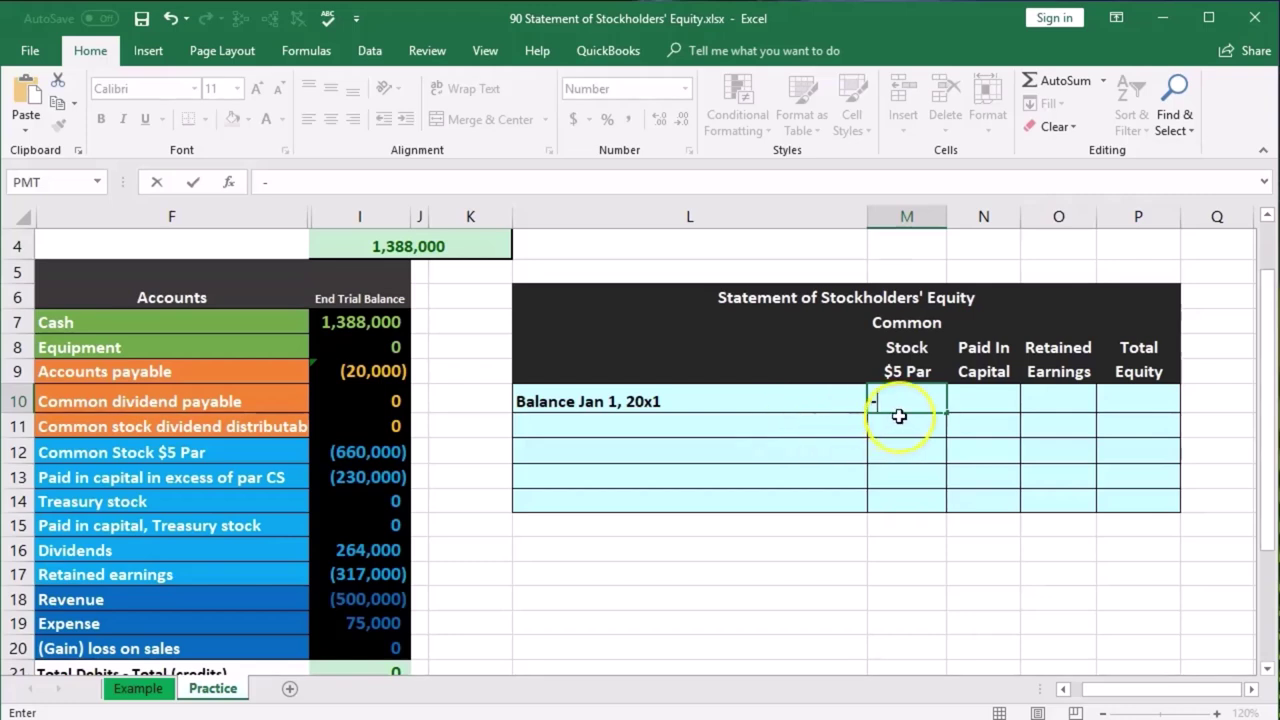
left_click(405, 452)
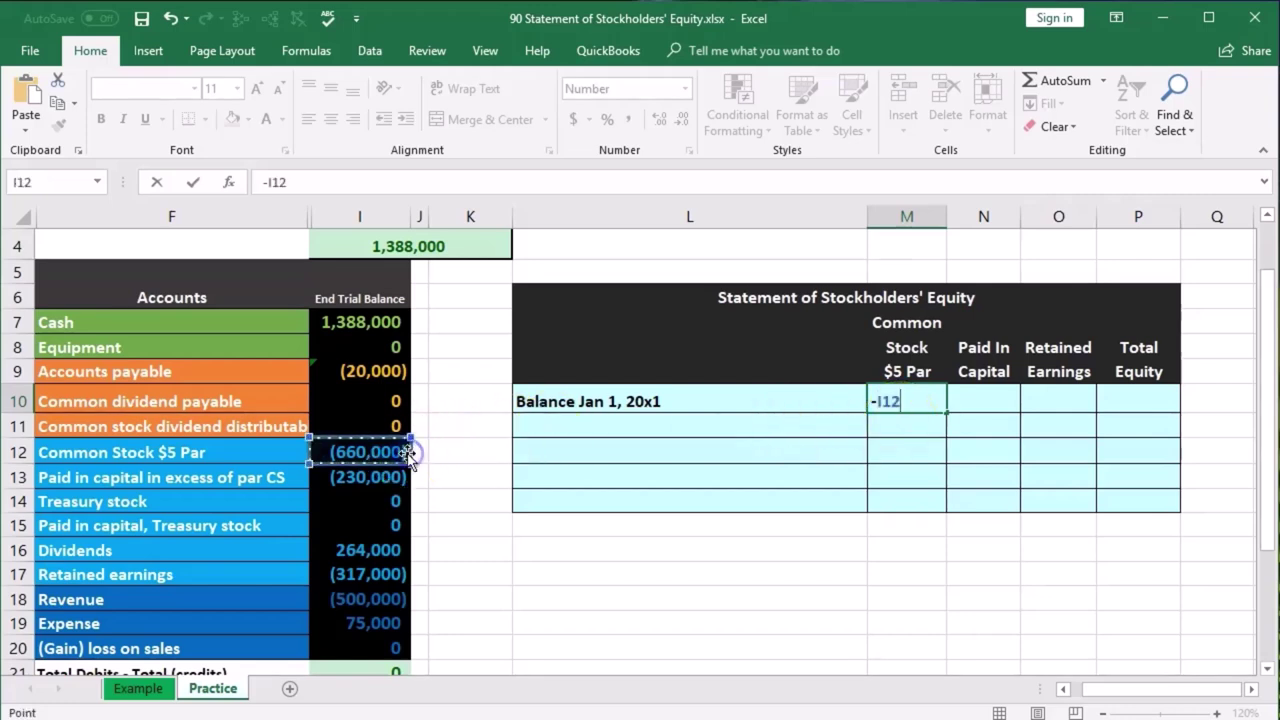
key("Return")
left_click(907, 400)
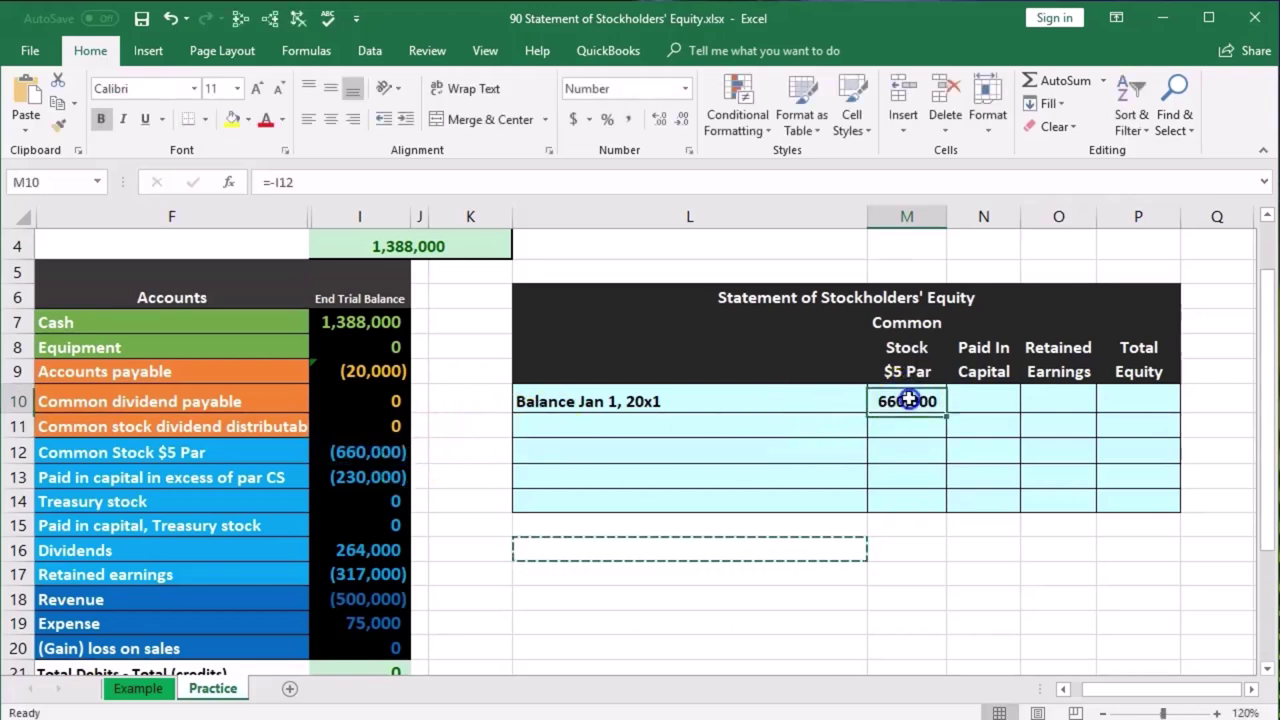
left_click(417, 452)
right_click(417, 452)
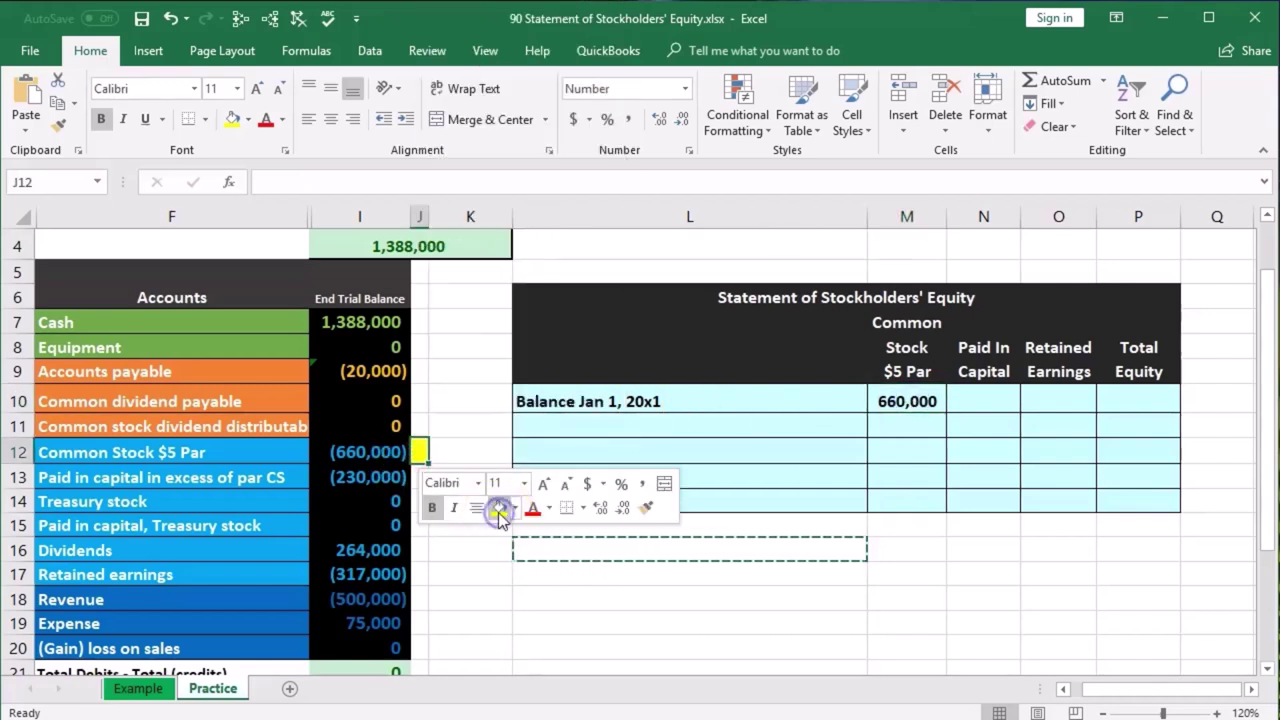
- Enter the opening Paid In Capital balance in N10 with the formula -I13 and fill J13 beside that account yellow
left_click(978, 400)
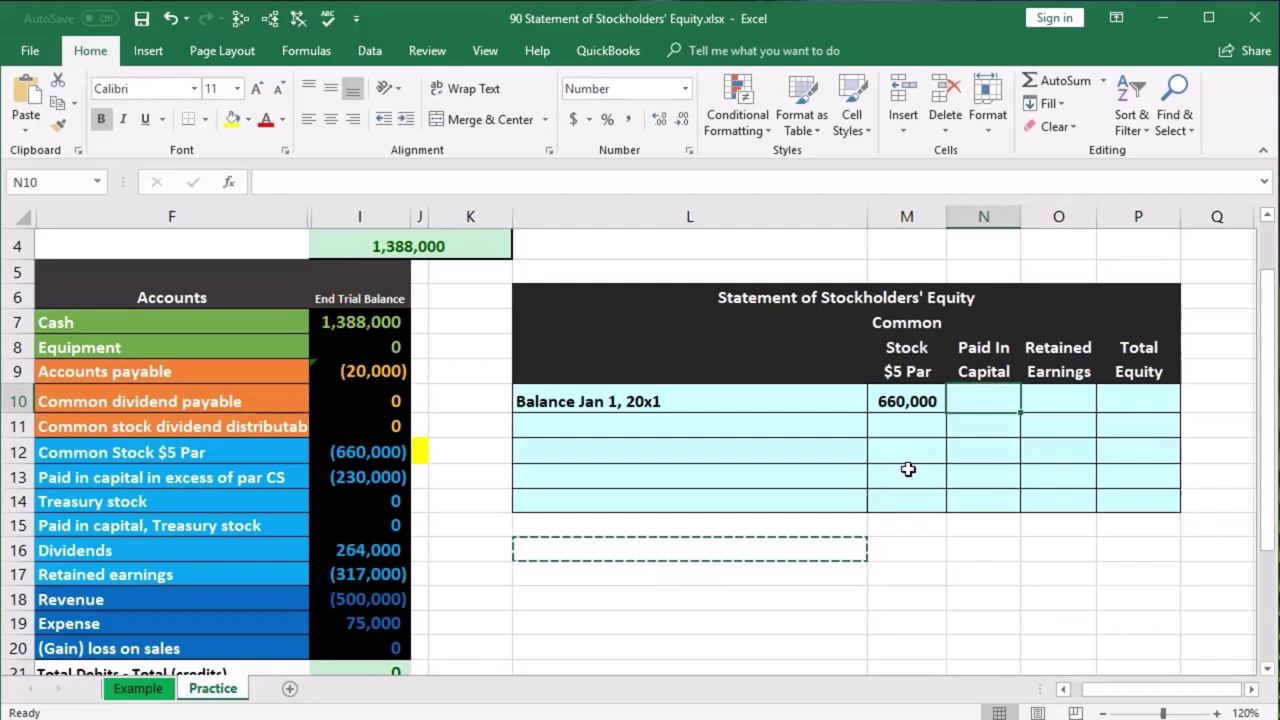
type("-I13")
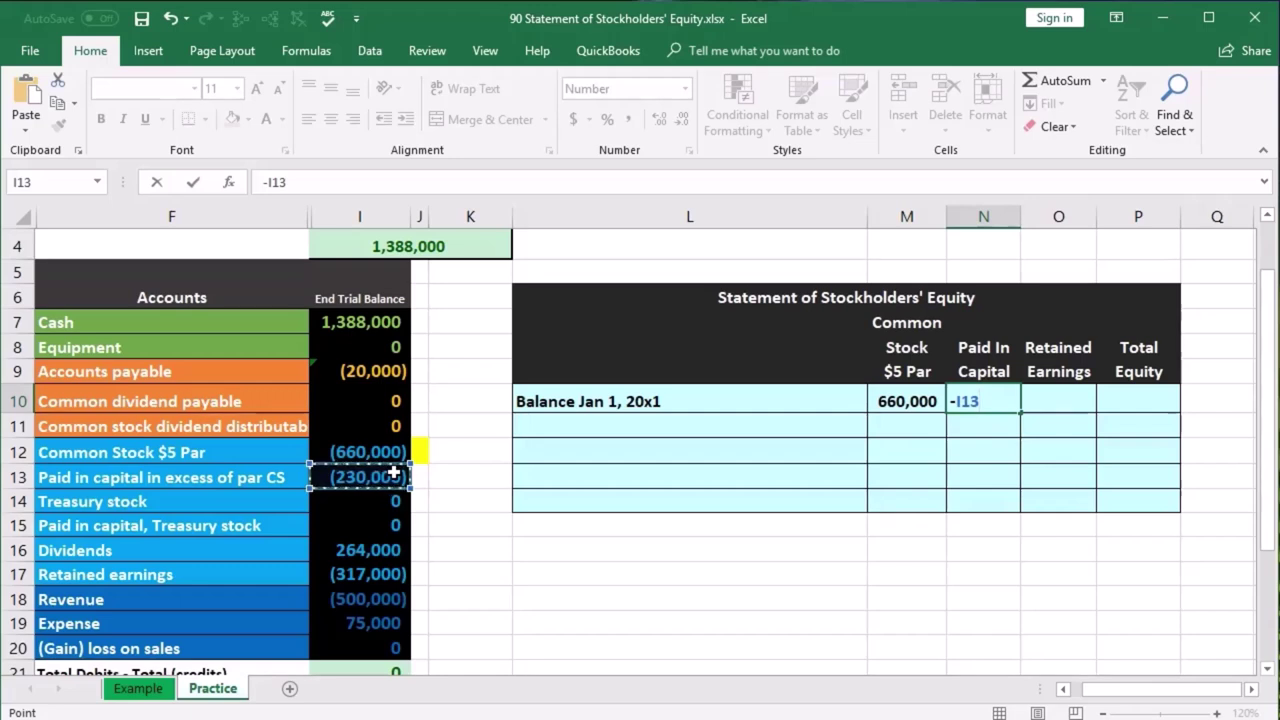
key("Return")
right_click(421, 479)
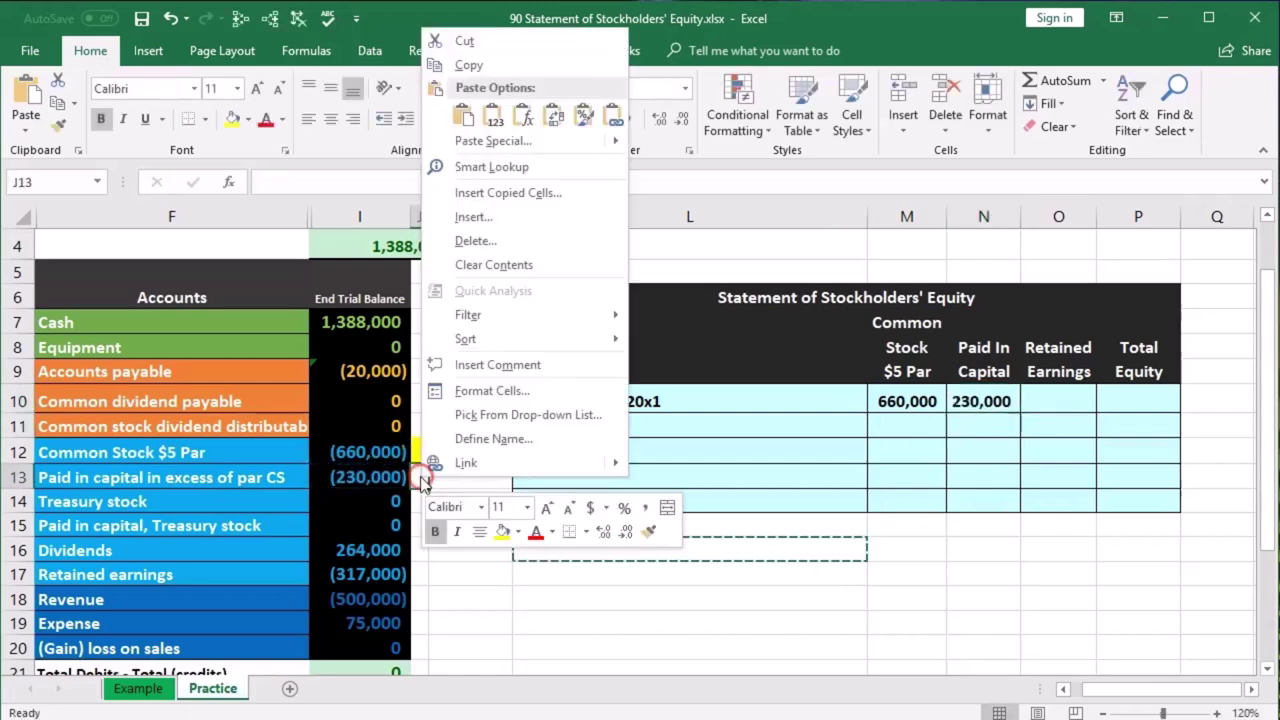
left_click(499, 535)
left_click(495, 622)
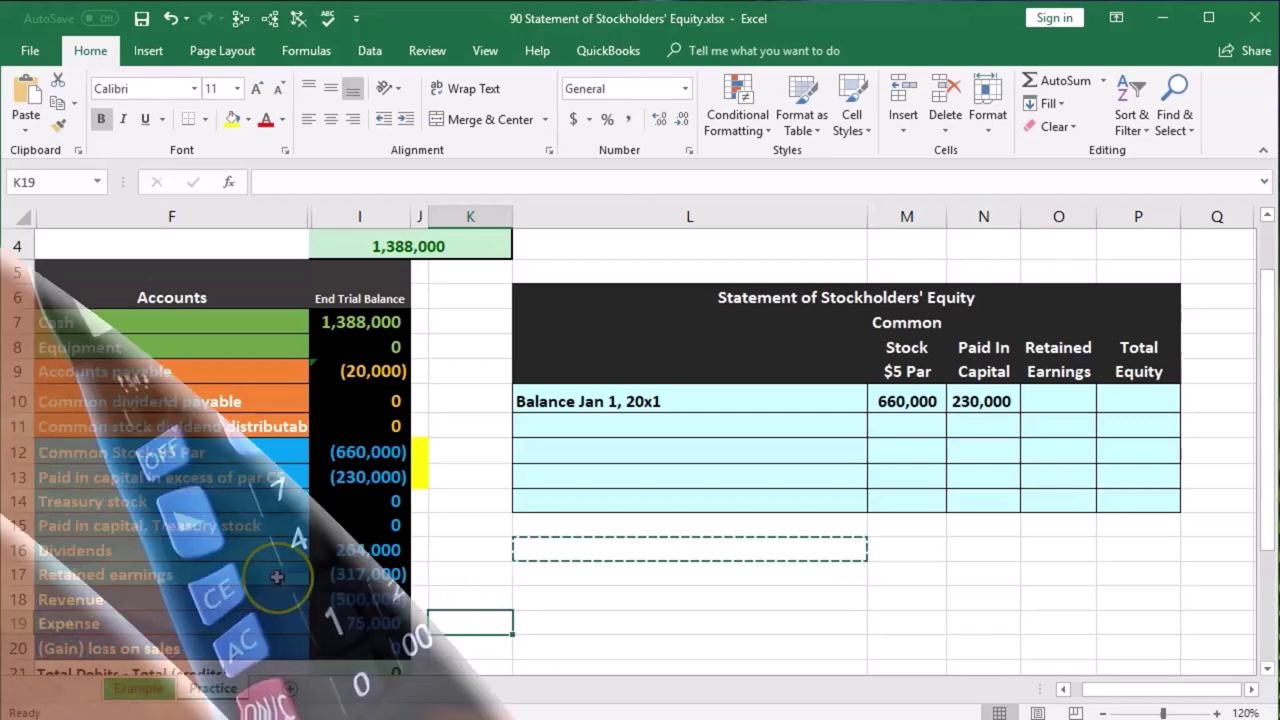
- Compare Retained earnings with Dividends, Revenue and Expense in the trial balance, and check the sum from Dividends through Expense
left_click(171, 574)
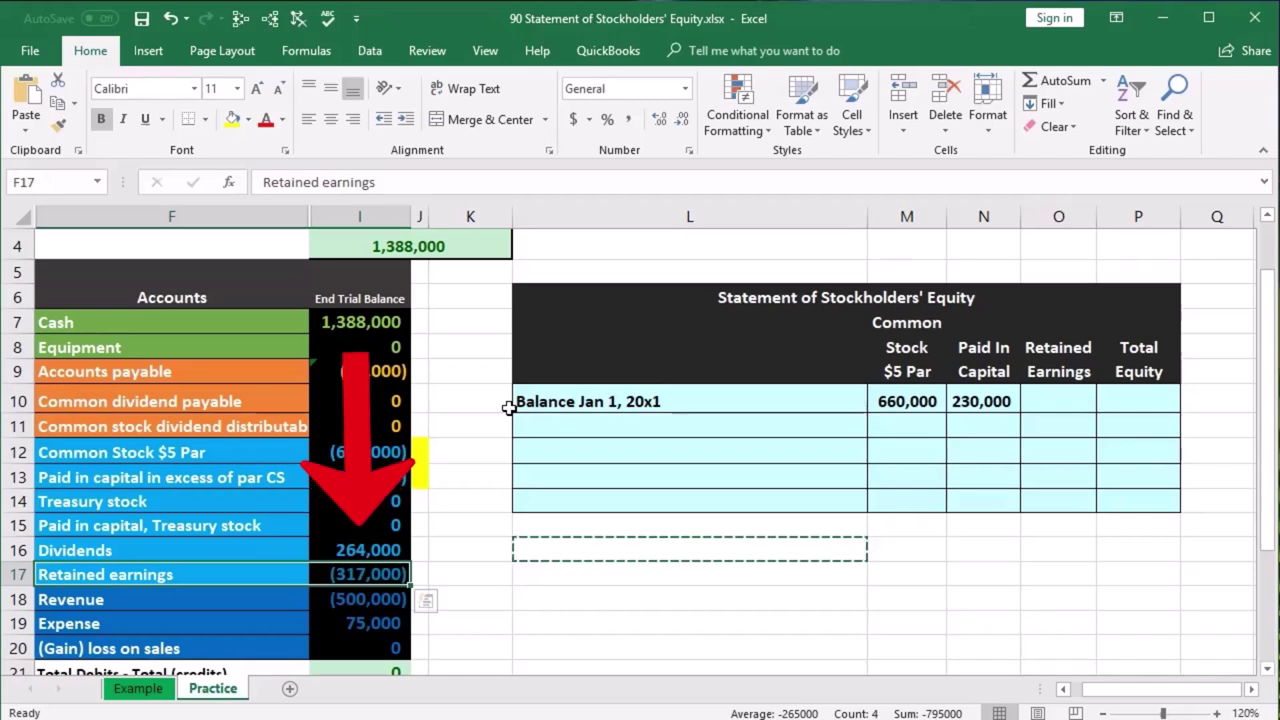
left_click_drag(373, 599, 373, 623)
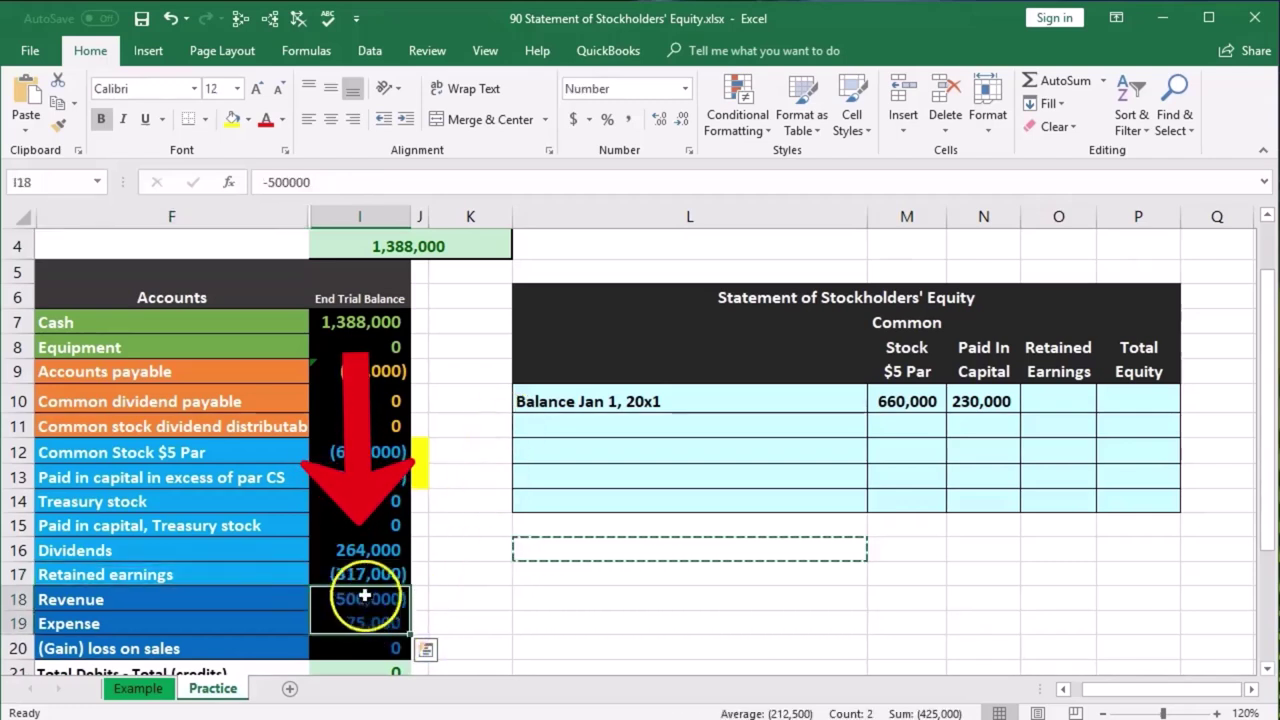
left_click(358, 550)
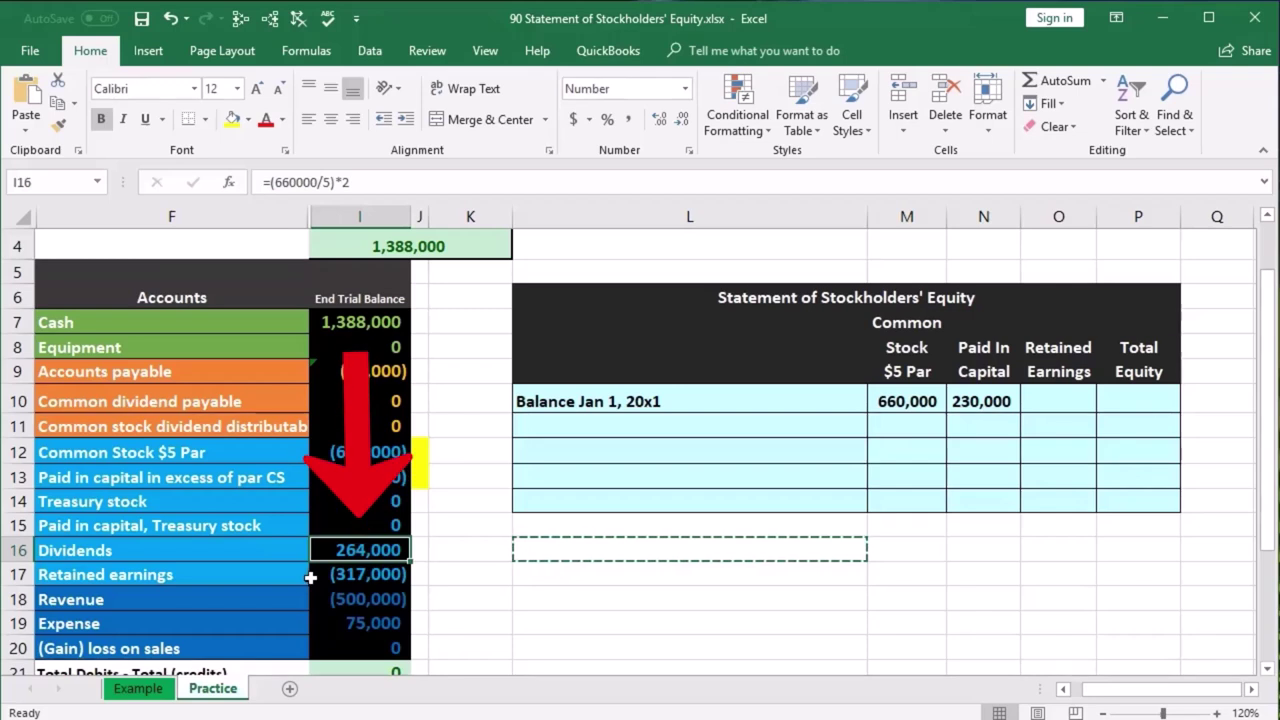
left_click(313, 578)
scroll(317, 586, "down", 1)
left_click_drag(360, 470, 366, 540)
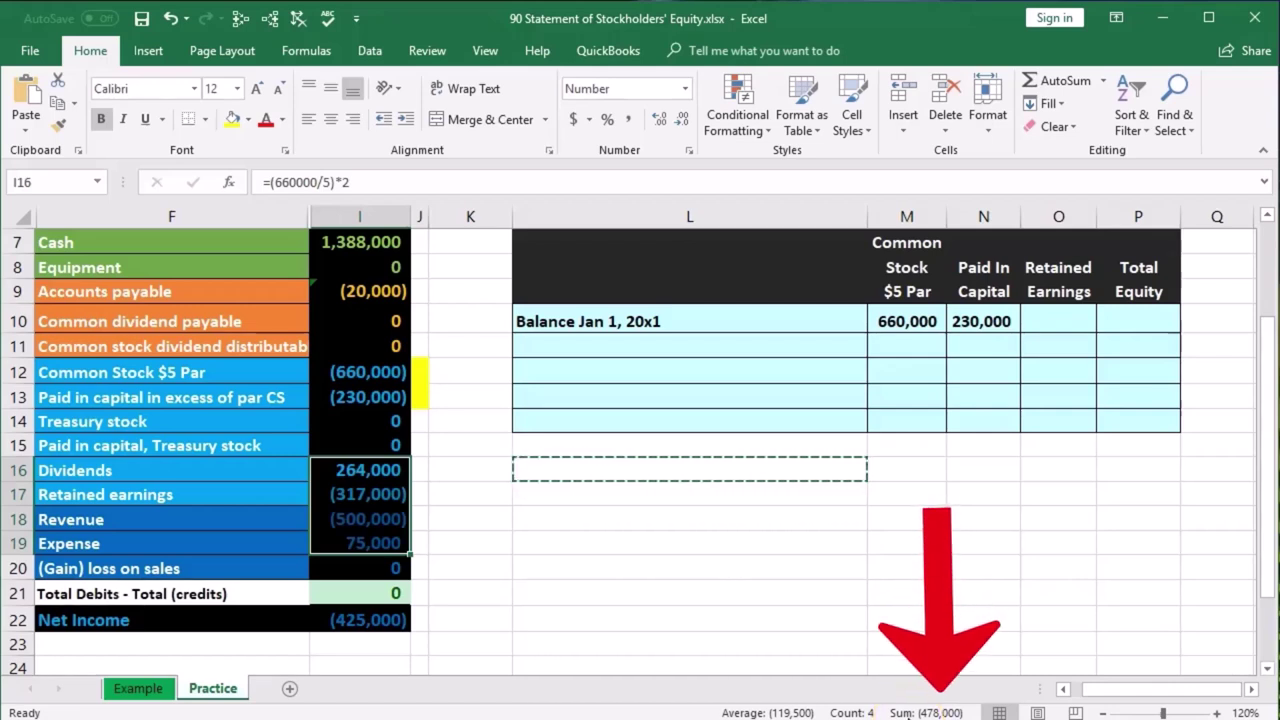
left_click(400, 494)
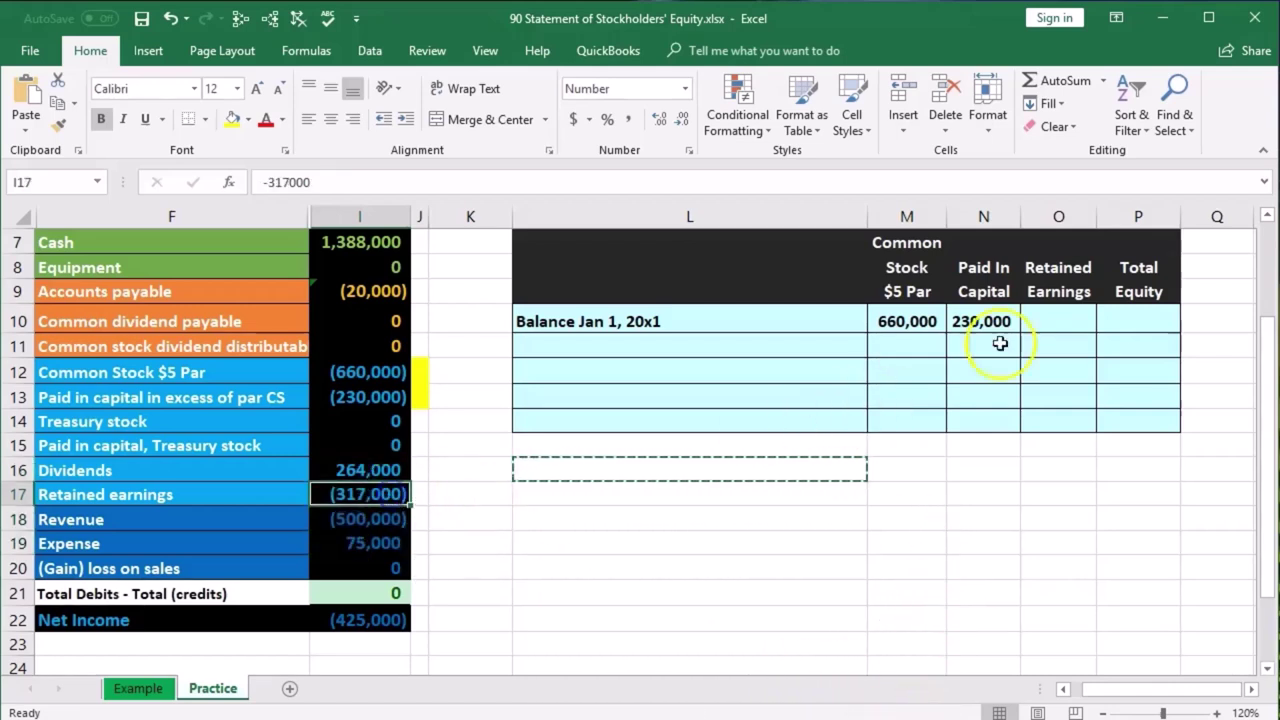
left_click(1042, 315)
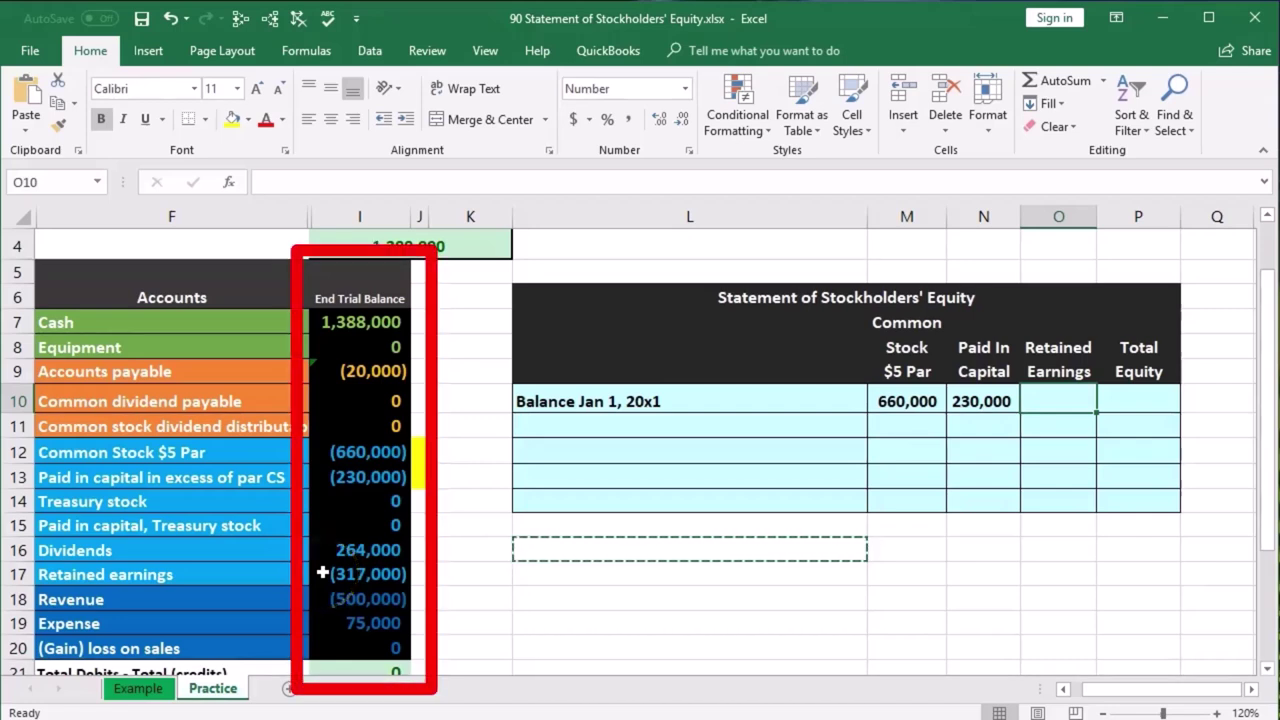
left_click_drag(325, 550, 340, 626)
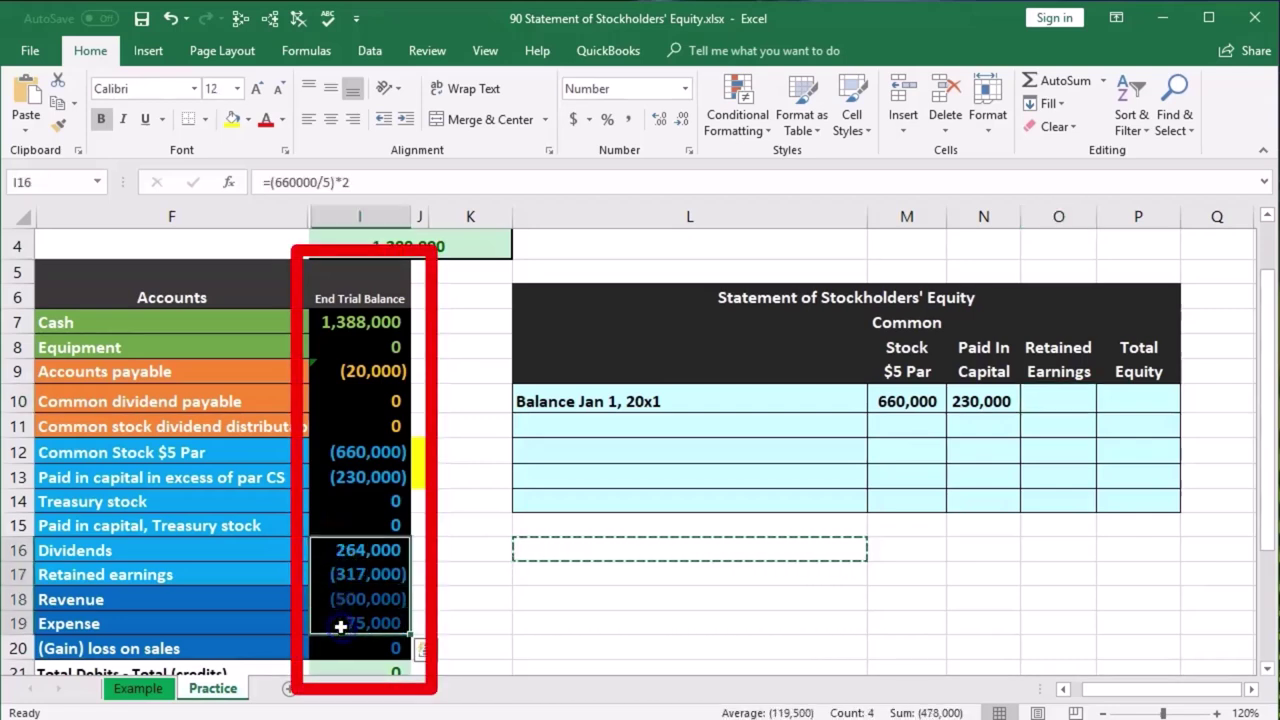
left_click(336, 576)
- Enter the opening Retained Earnings balance in O10 as the negative of cell I17 and fill J17 beside that account yellow
left_click(1066, 403)
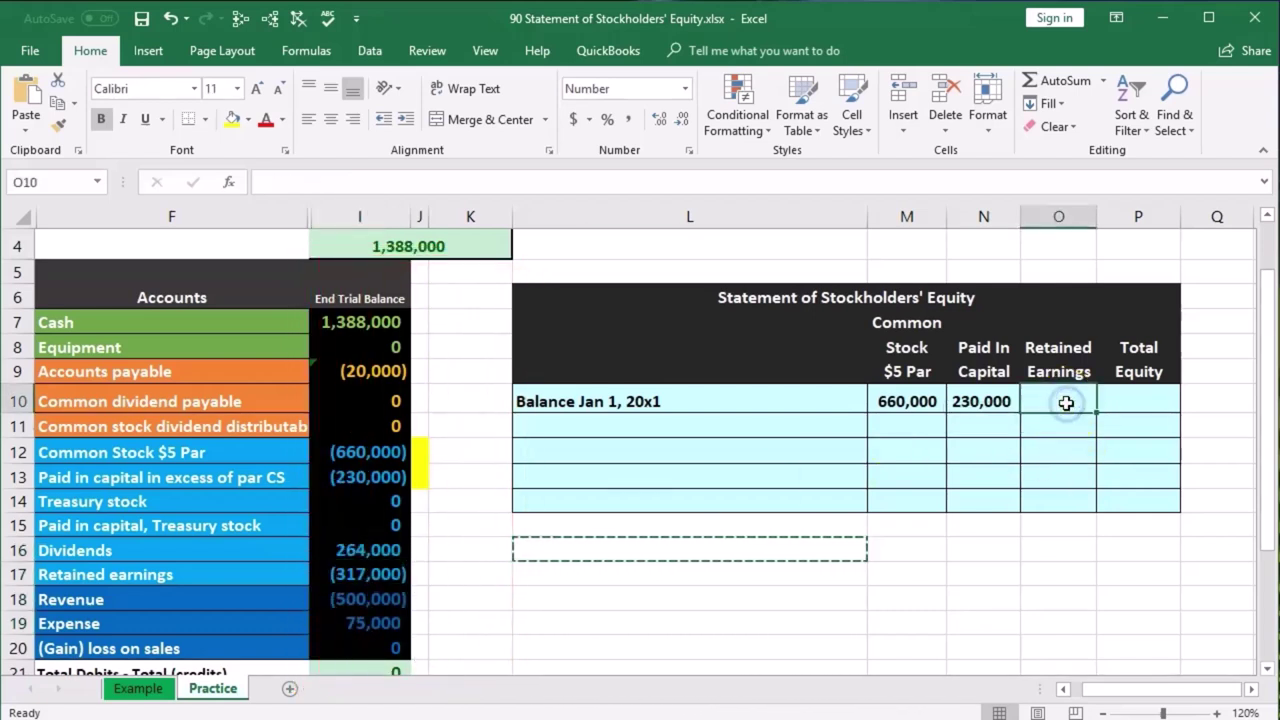
type("-")
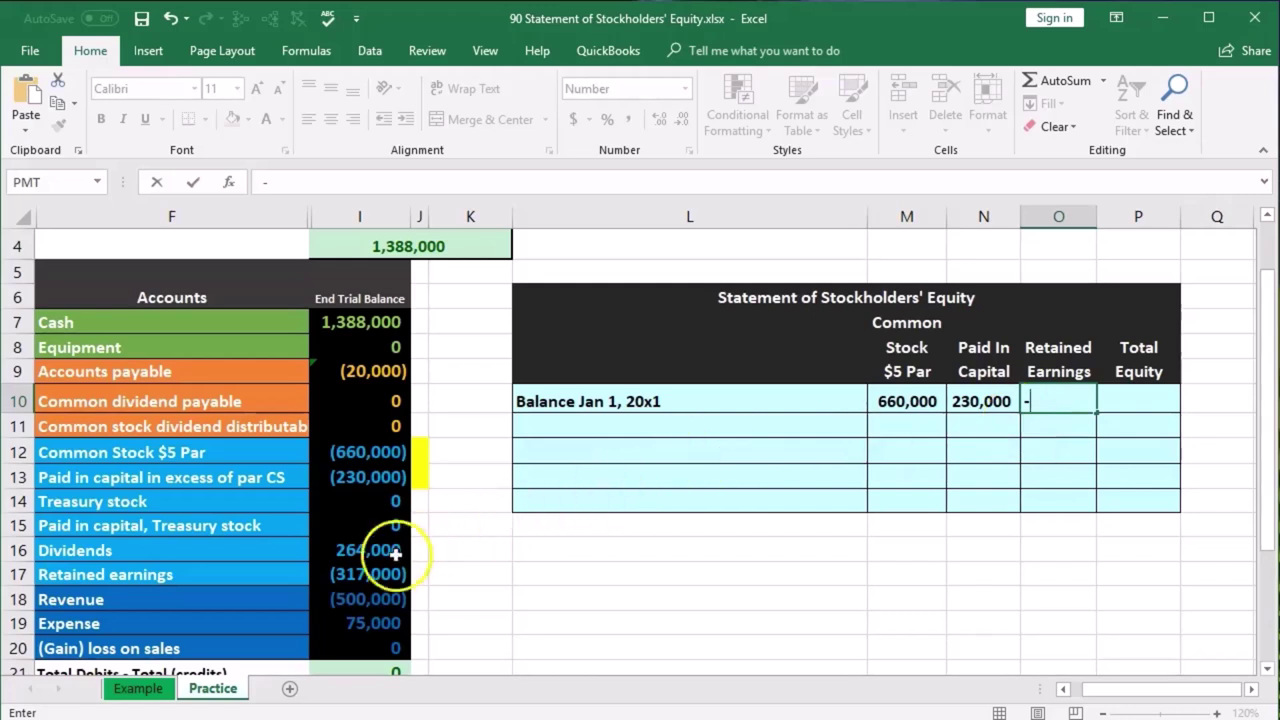
left_click(371, 574)
key("Return")
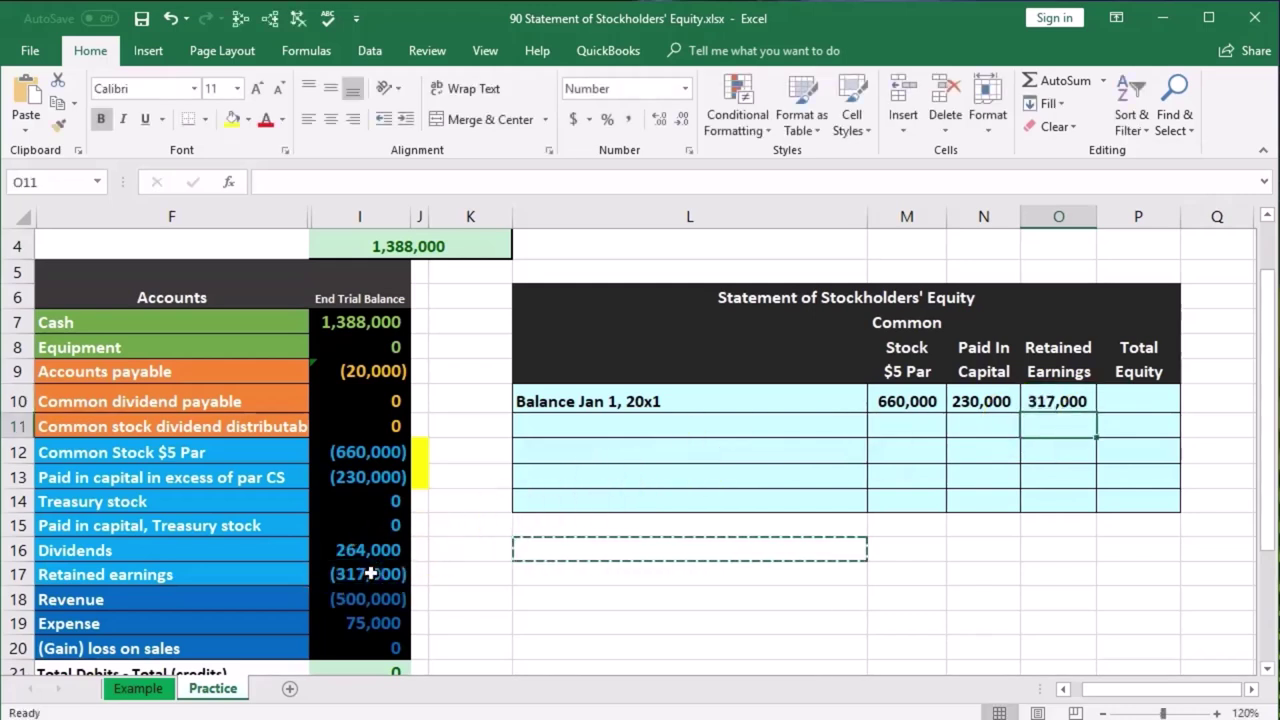
left_click(417, 574)
right_click(418, 576)
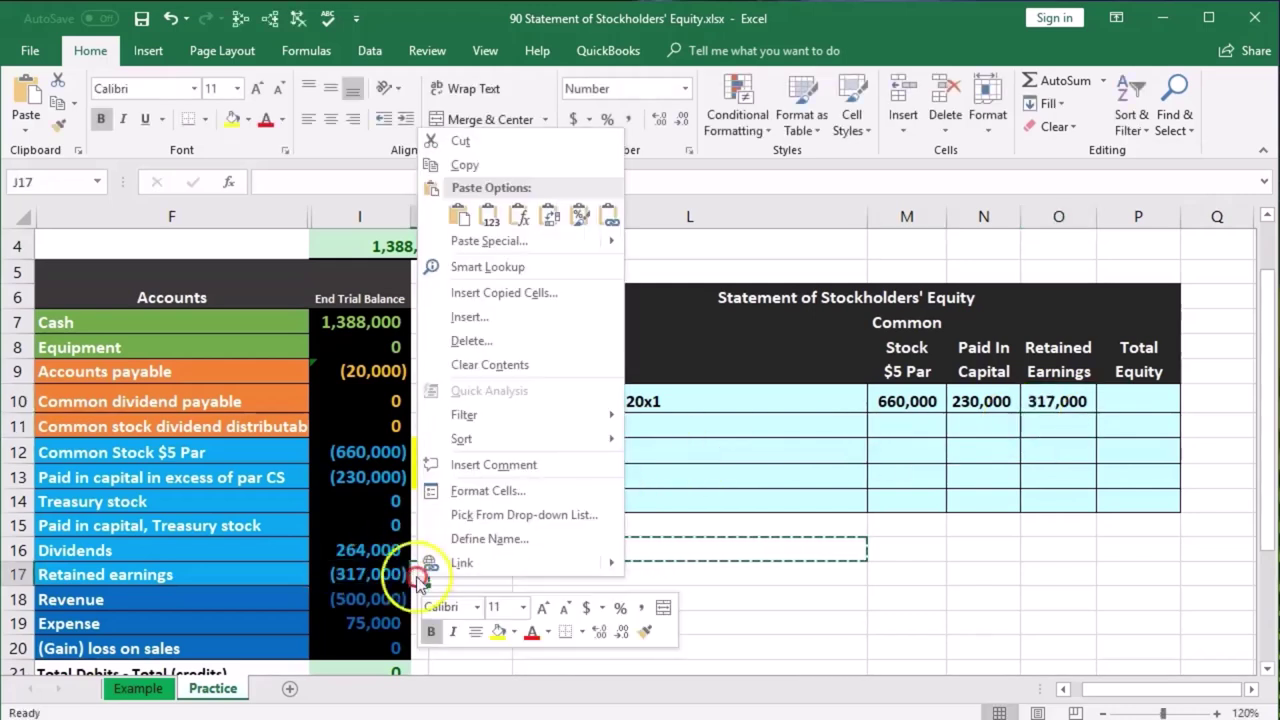
left_click(494, 634)
left_click(917, 503)
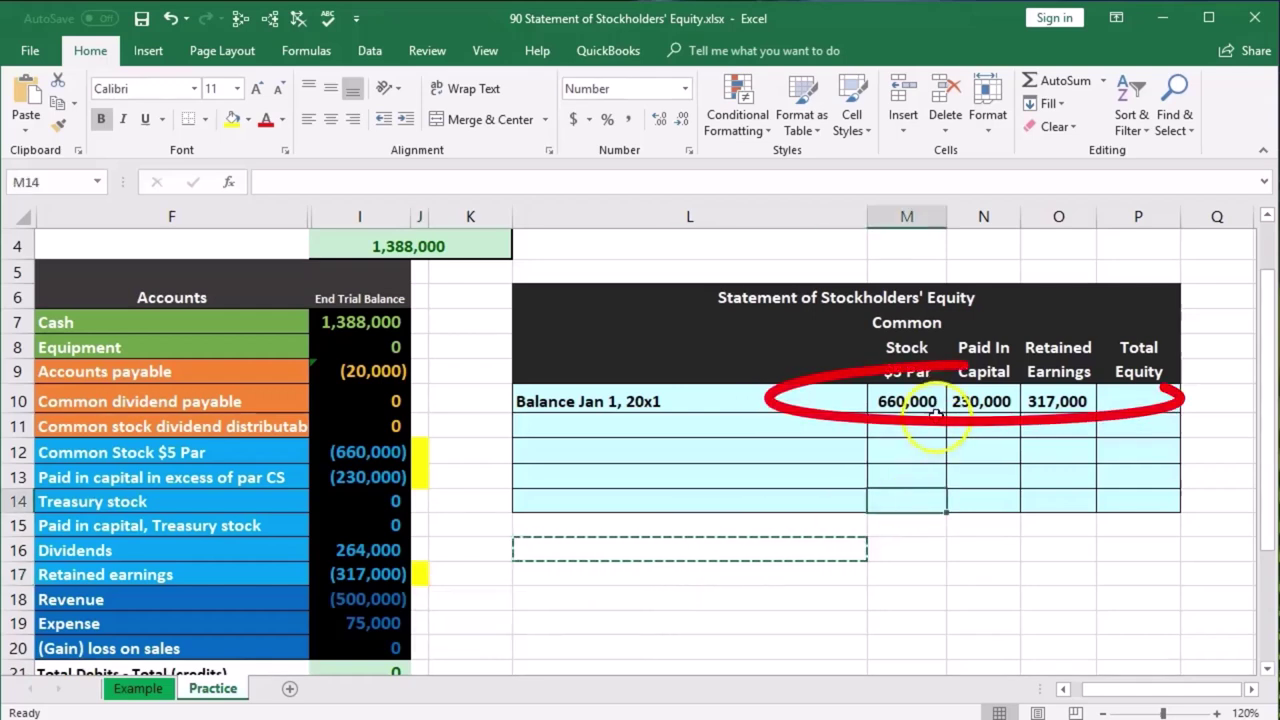
- Total the opening balances in P10 under Total Equity with =SUM(M10:O10) and widen column P to fit the amount
left_click_drag(907, 401, 1072, 401)
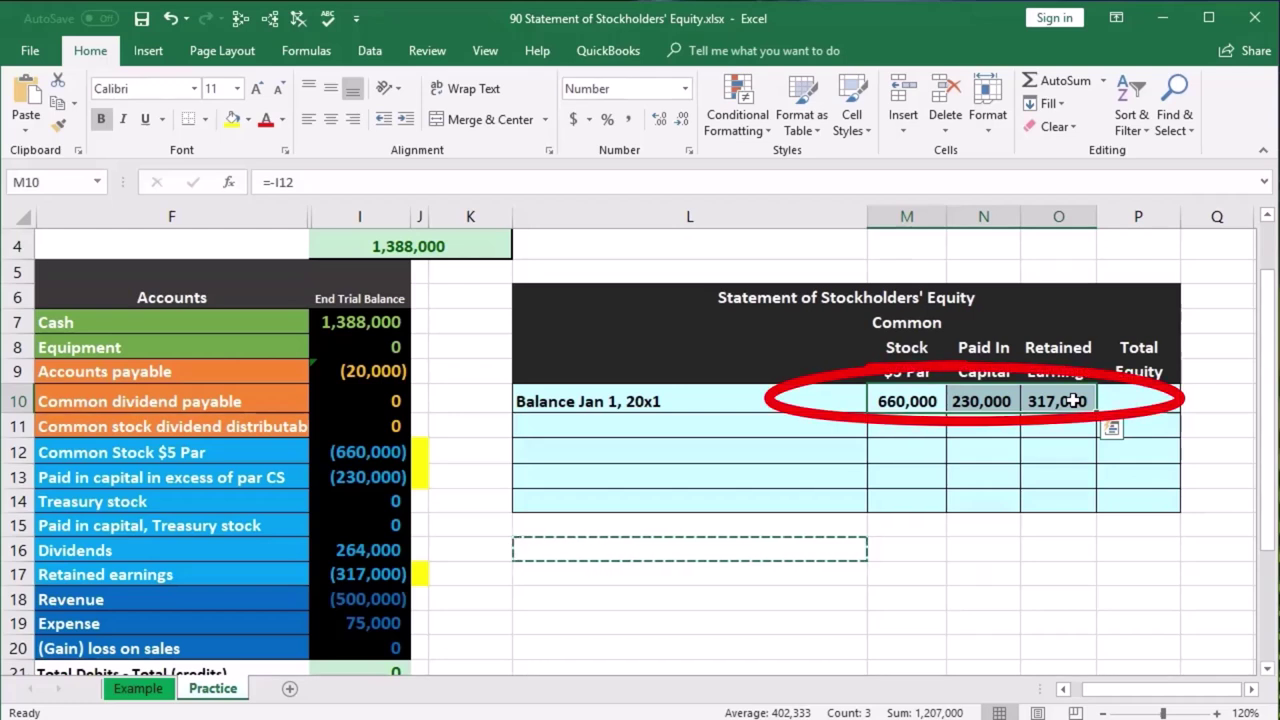
left_click(1138, 395)
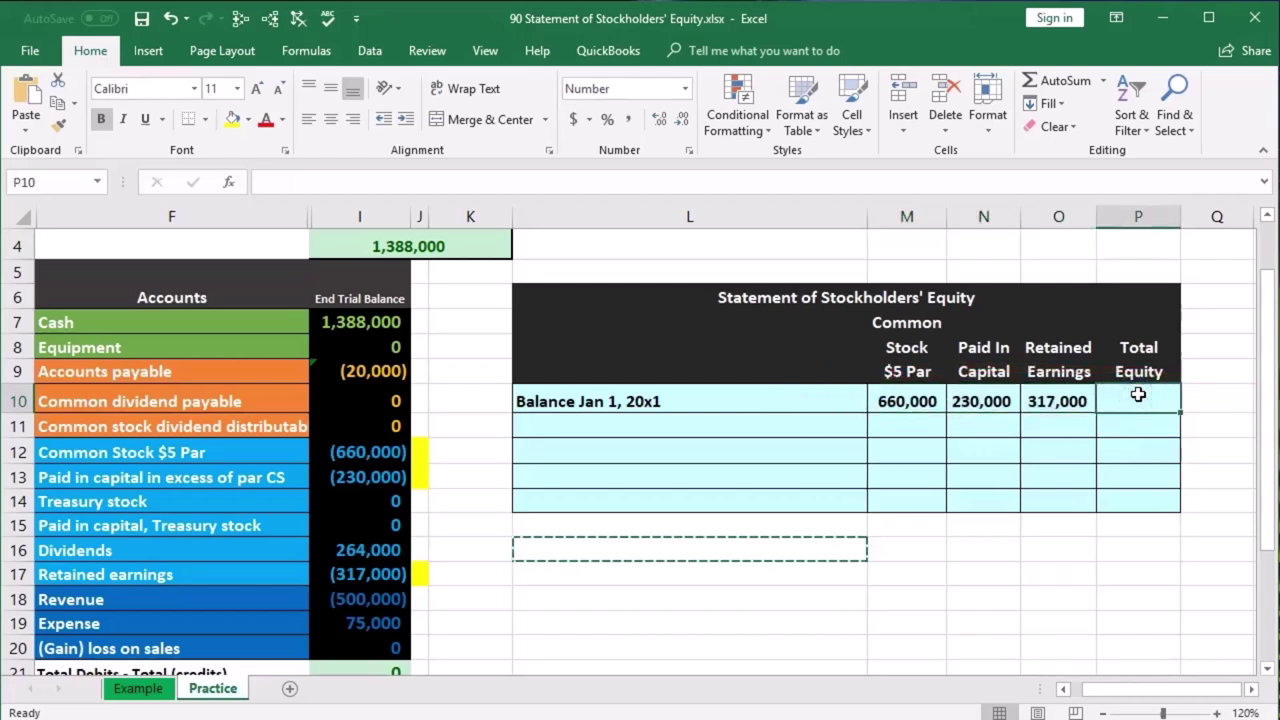
type("=sum")
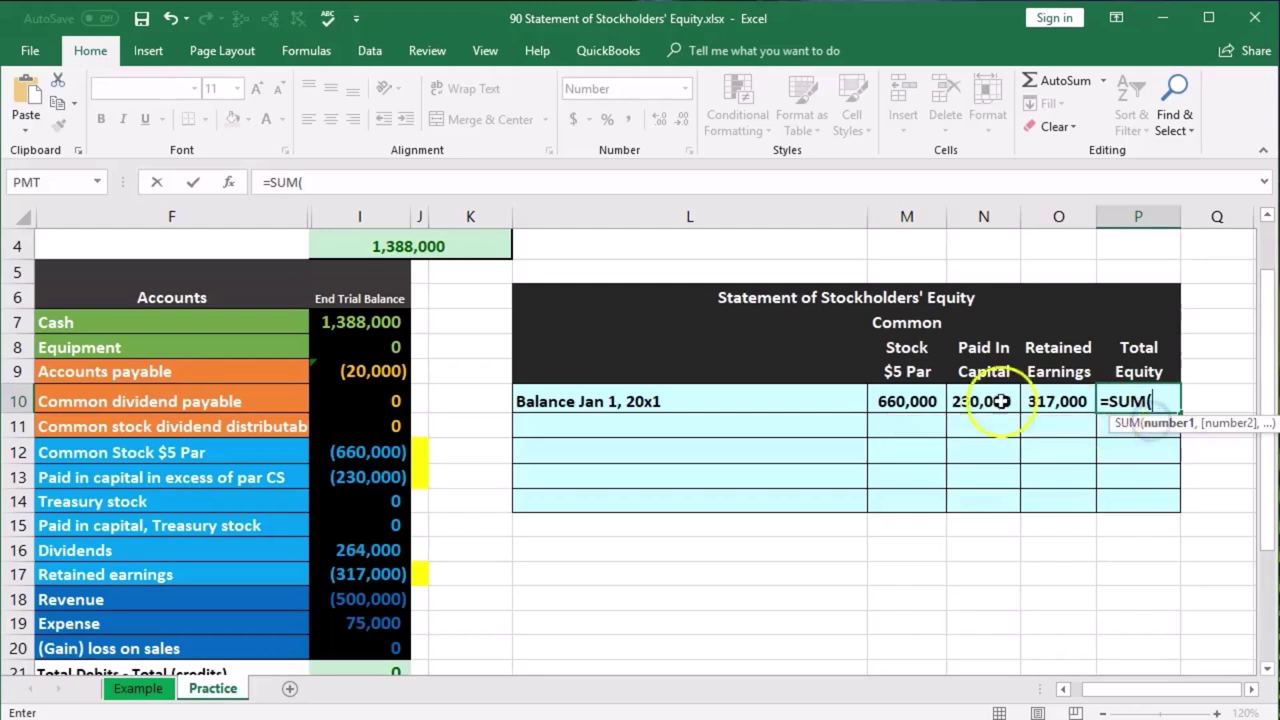
left_click_drag(918, 401, 1049, 404)
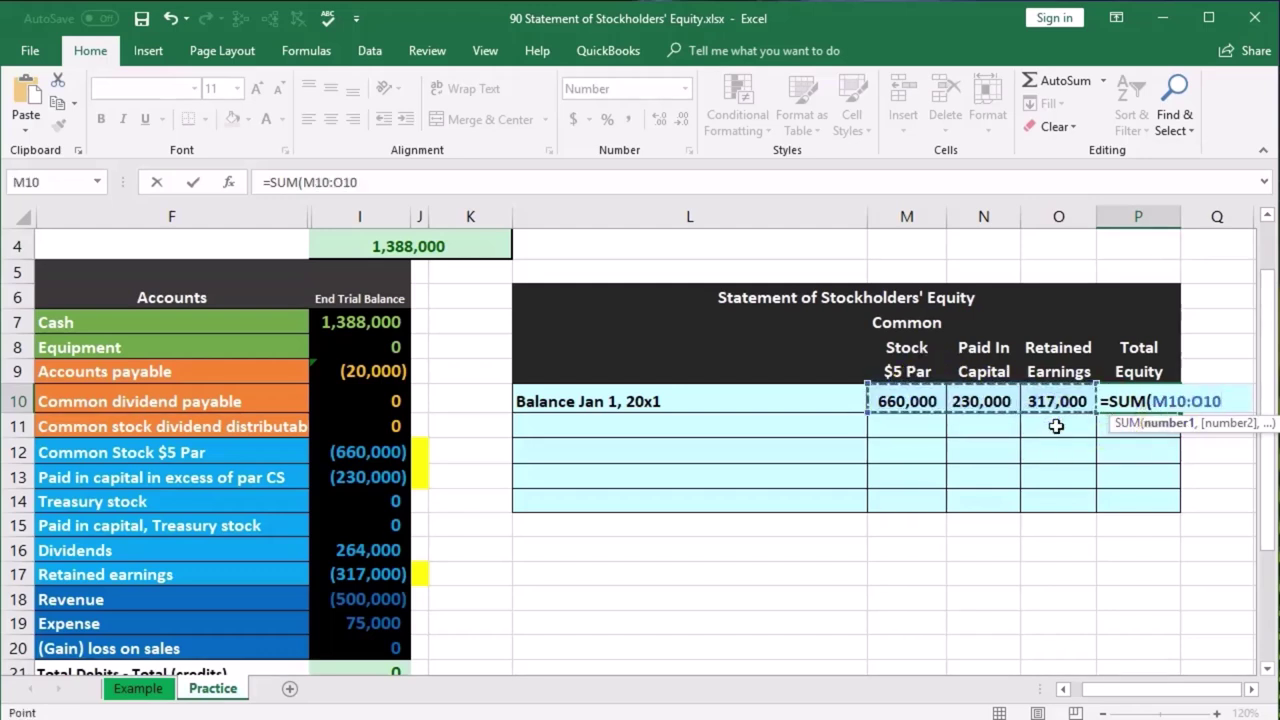
key("Return")
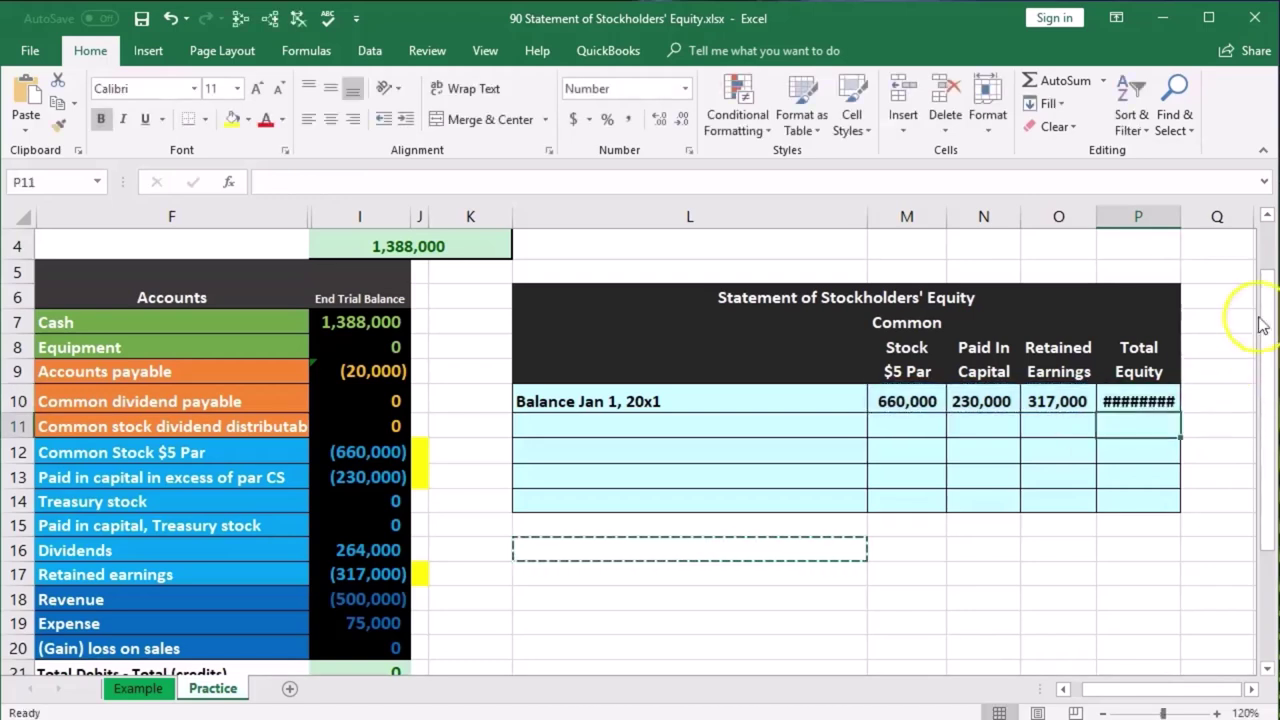
left_click_drag(1182, 222, 1191, 222)
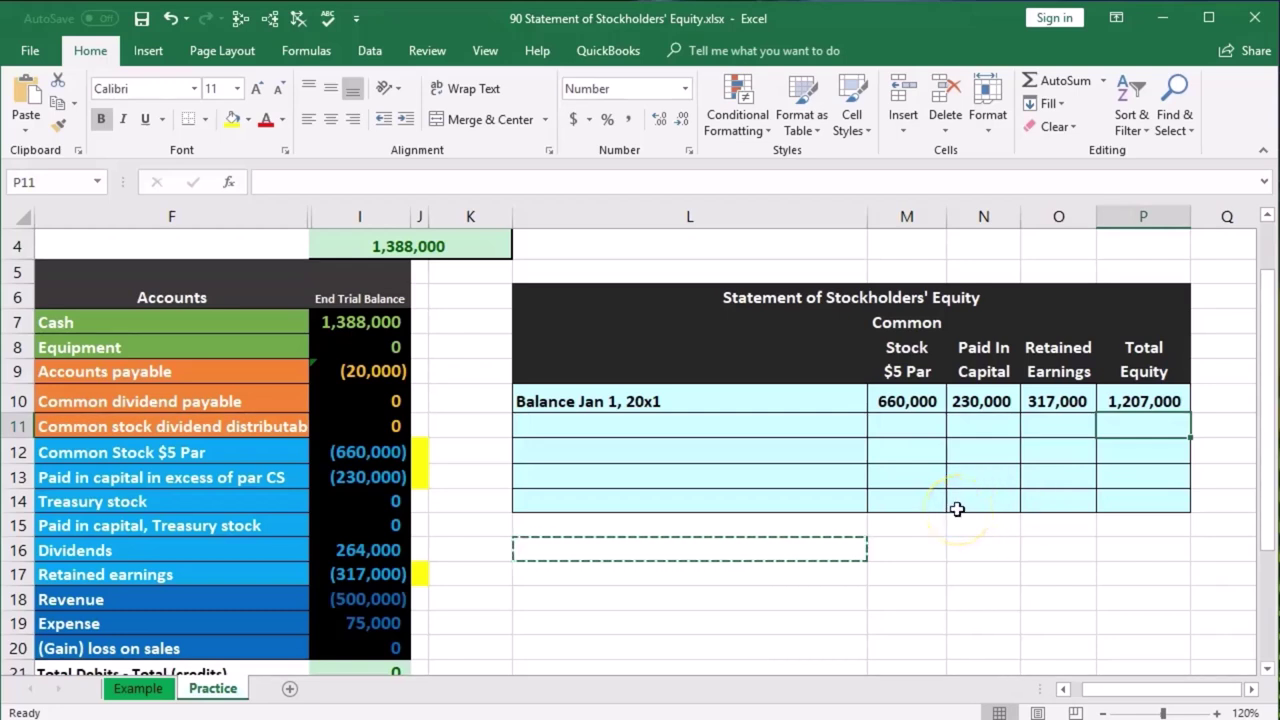
- Label the row below the opening balance, in L11, as "Plus net income"
mouse_move(908, 398)
left_mouse_down()
mouse_move(986, 449)
mouse_move(977, 493)
left_mouse_up()
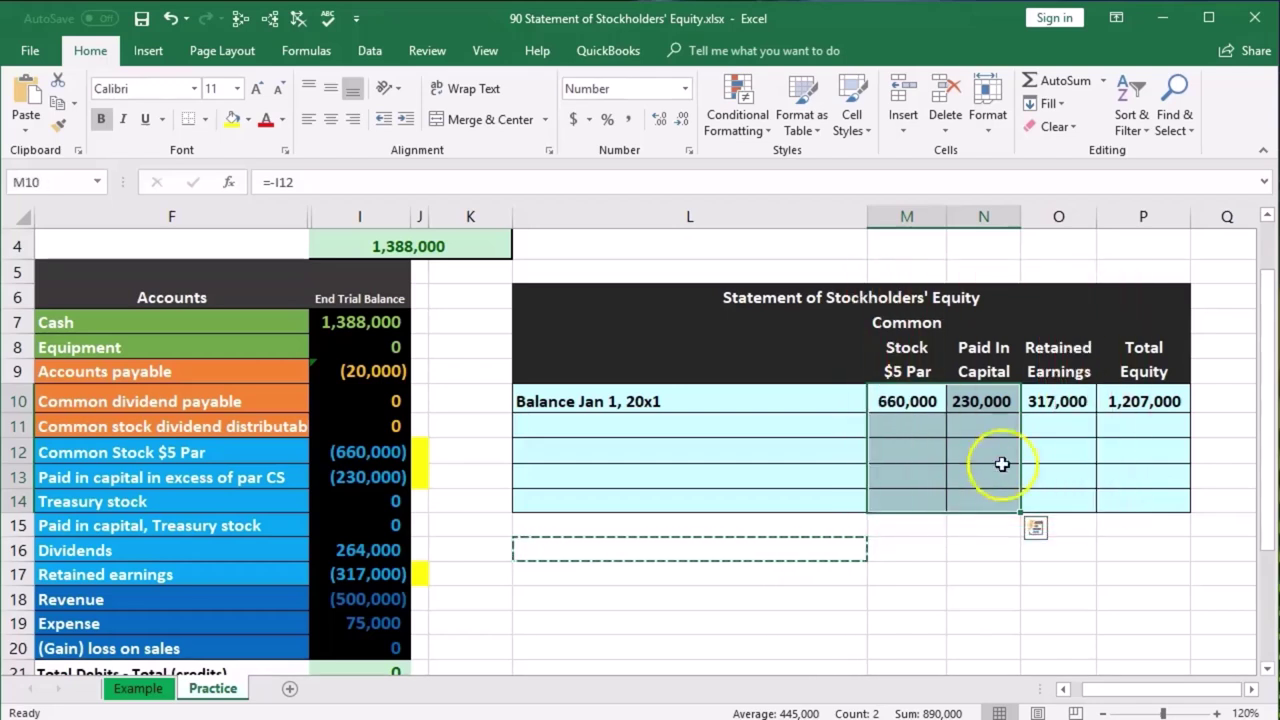
left_click_drag(1059, 426, 1049, 476)
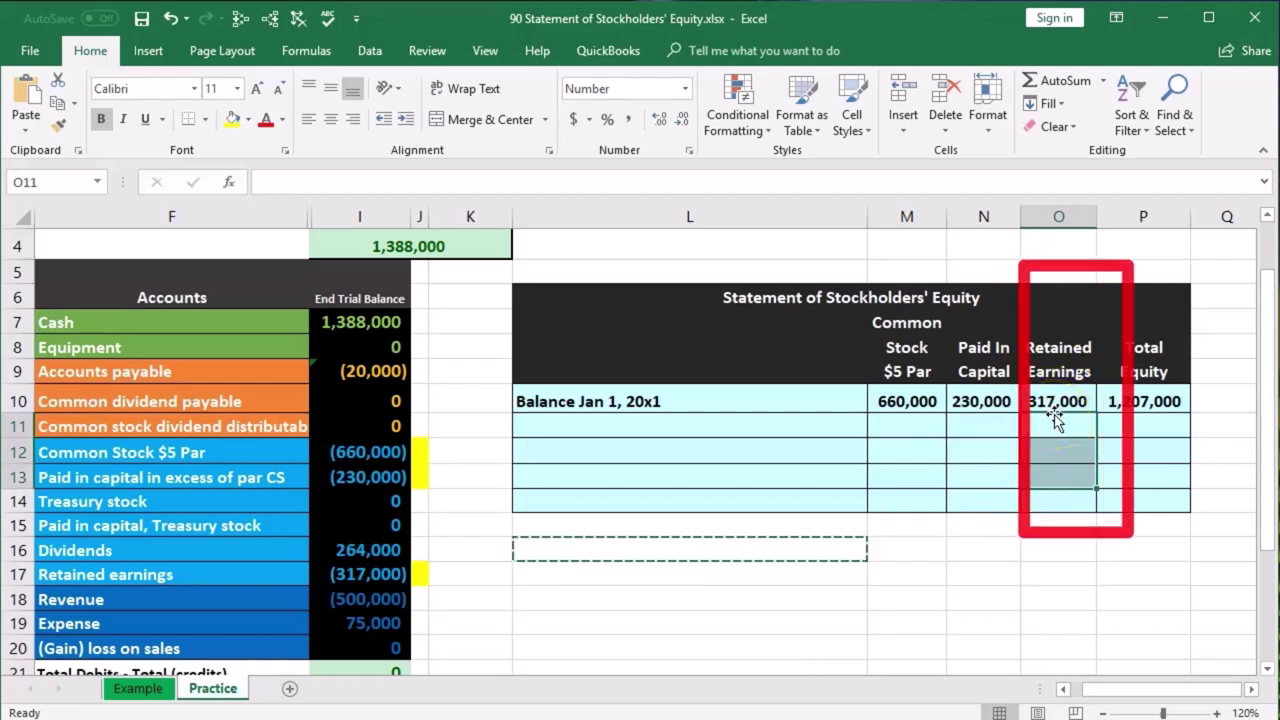
left_click(644, 423)
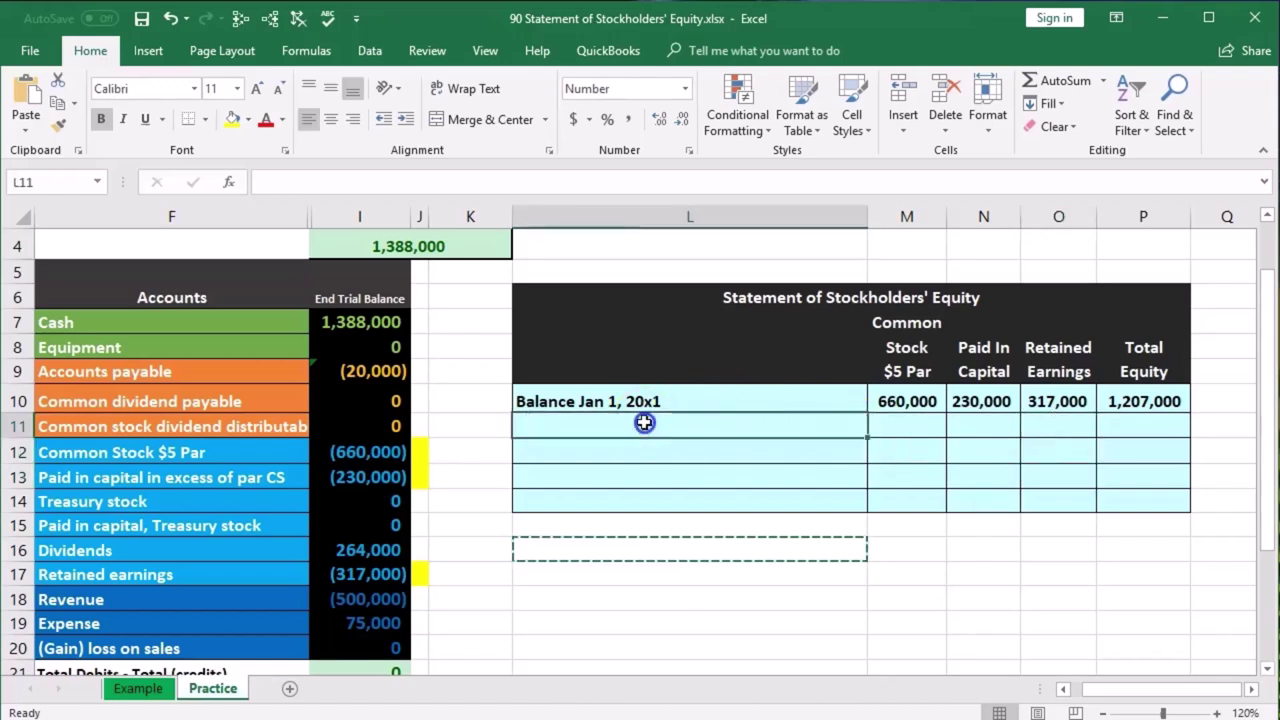
type("Plus net income")
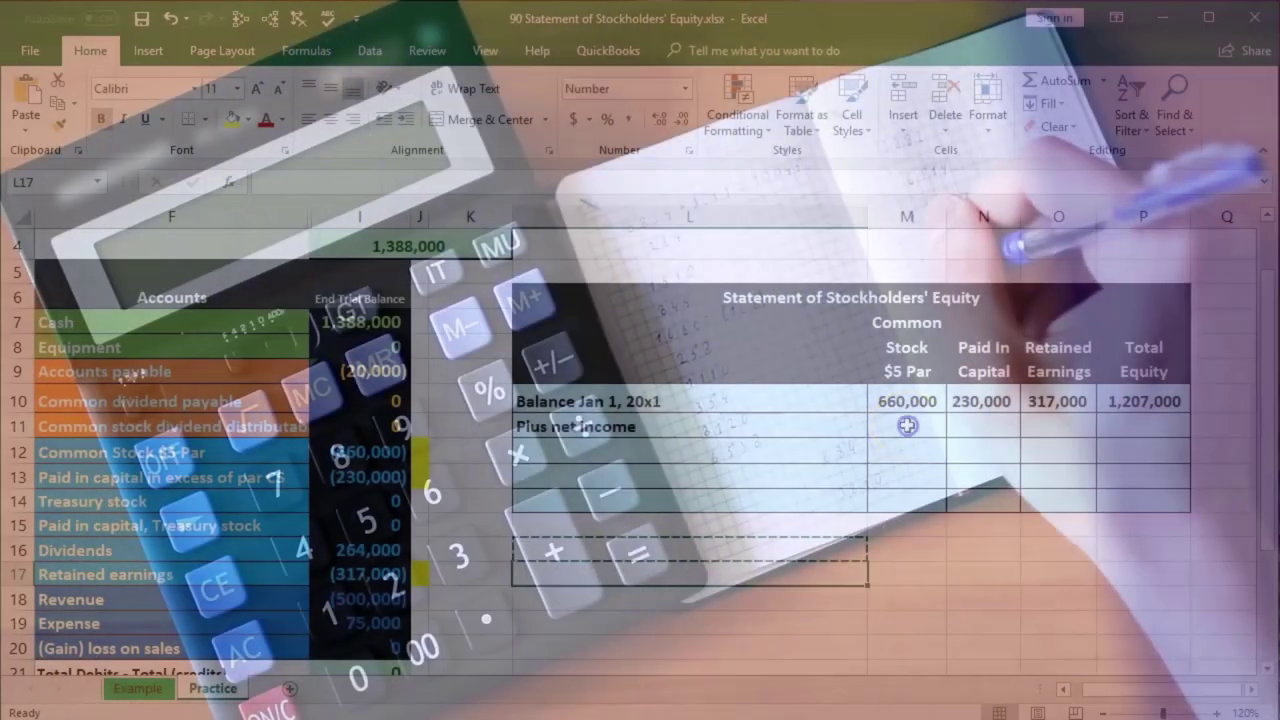
- Enter net income under Retained Earnings in O11 as the sign-reversed trial balance Net Income, =-I22, after reviewing its Revenue and Expense components
left_click(1041, 425)
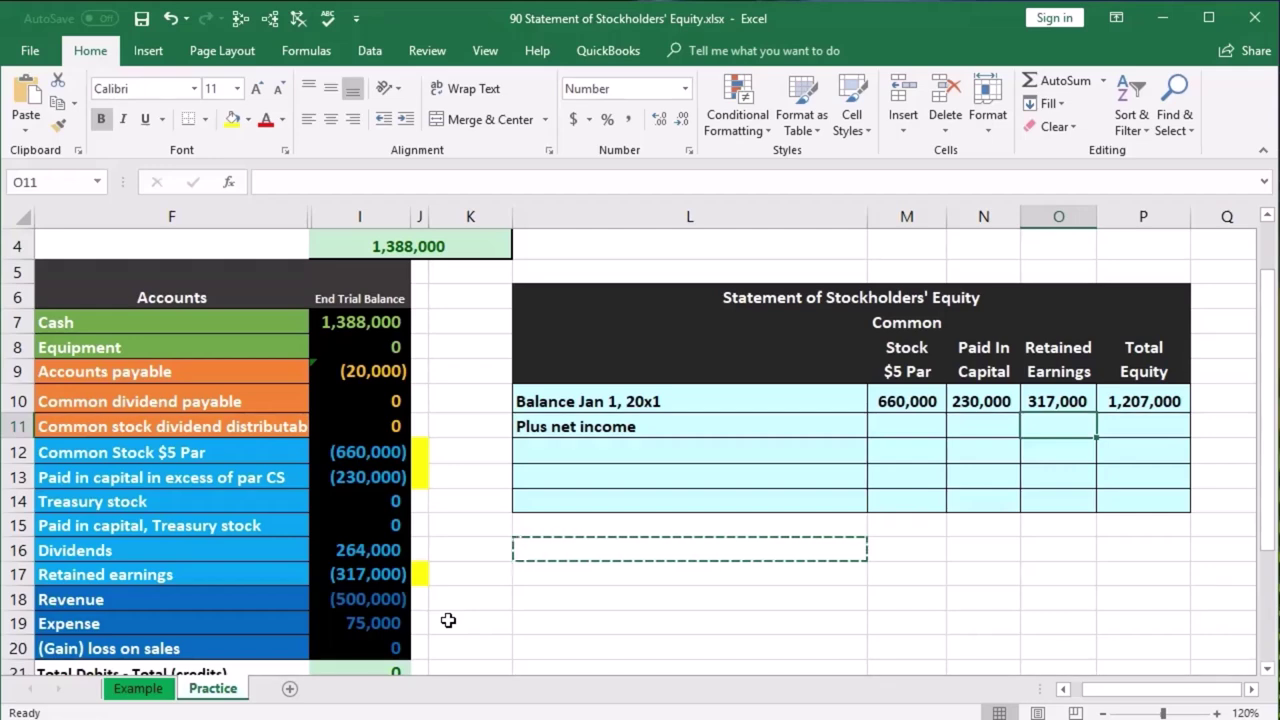
scroll(448, 620, "down", 1)
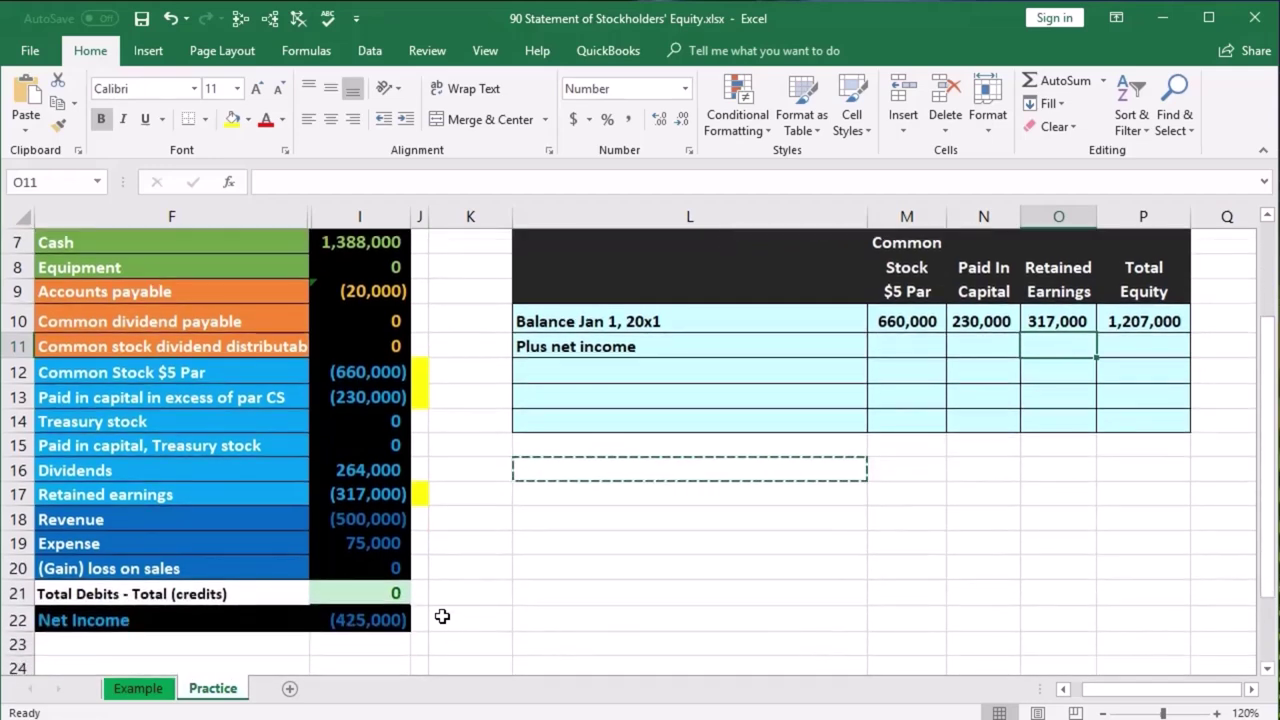
double_click(384, 616)
key("Return")
left_click(385, 518)
left_click_drag(385, 518, 384, 539)
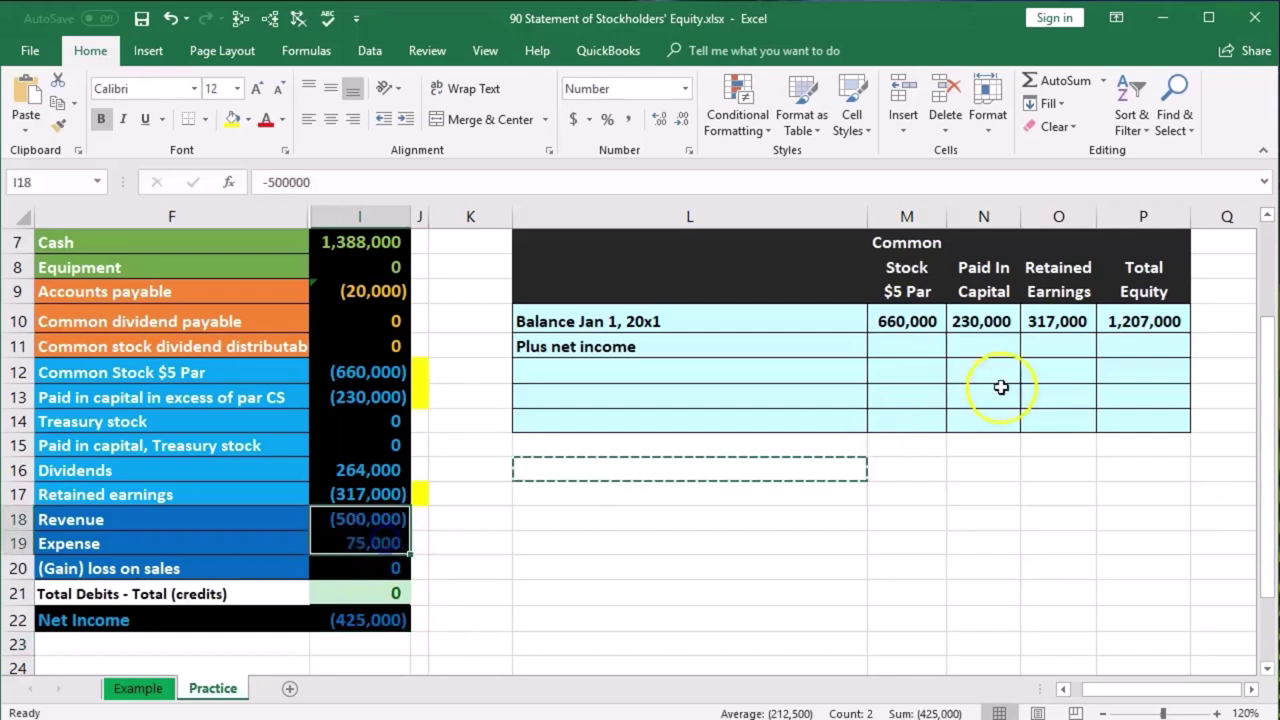
left_click(1055, 345)
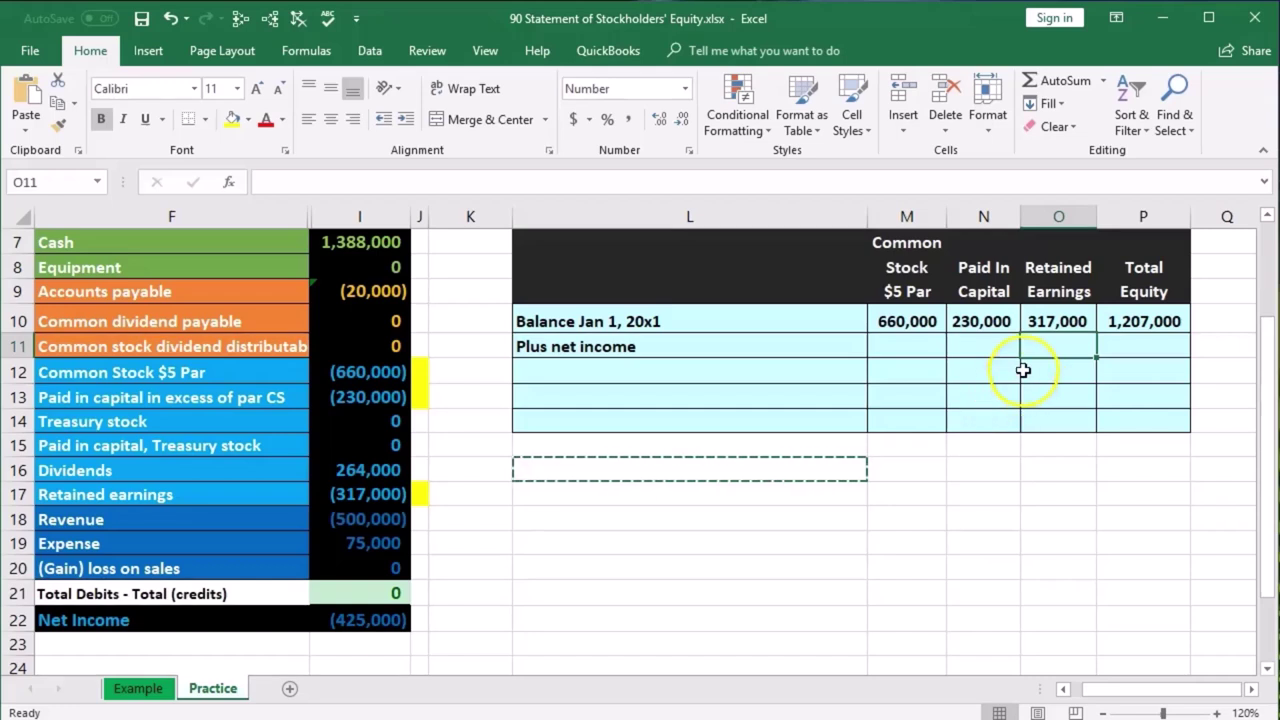
type("-")
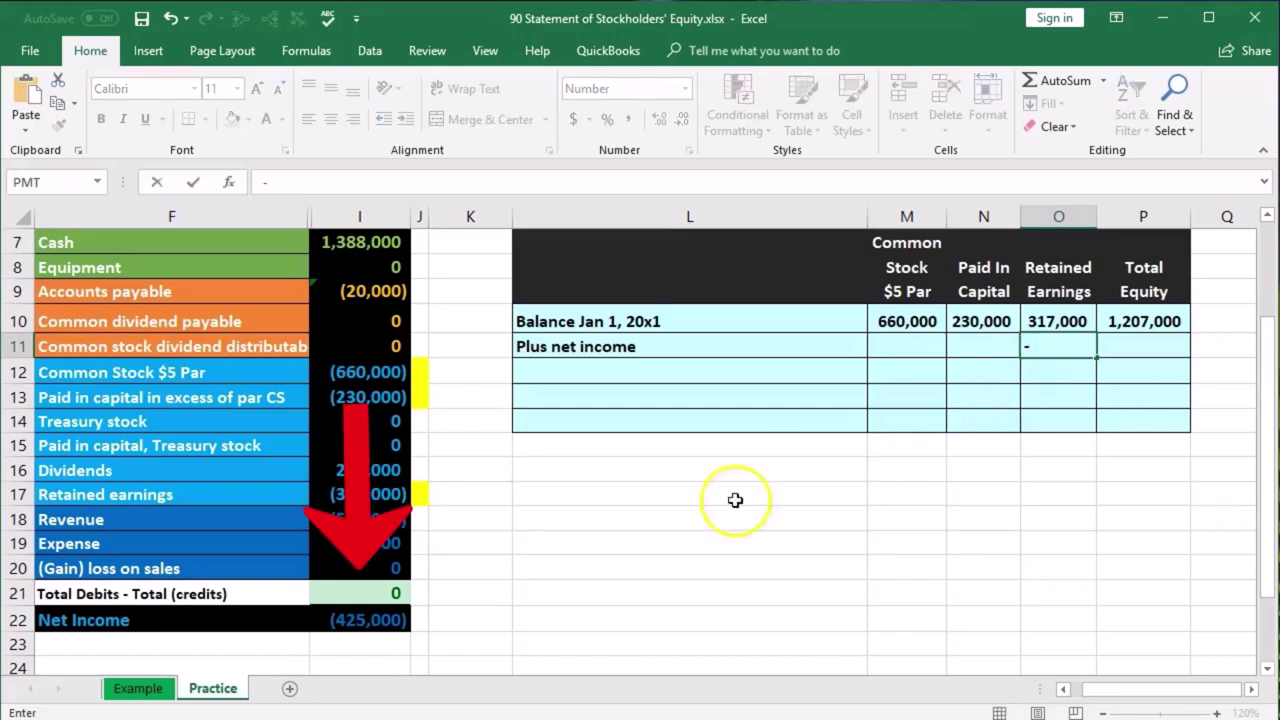
left_click(400, 620)
key("Return")
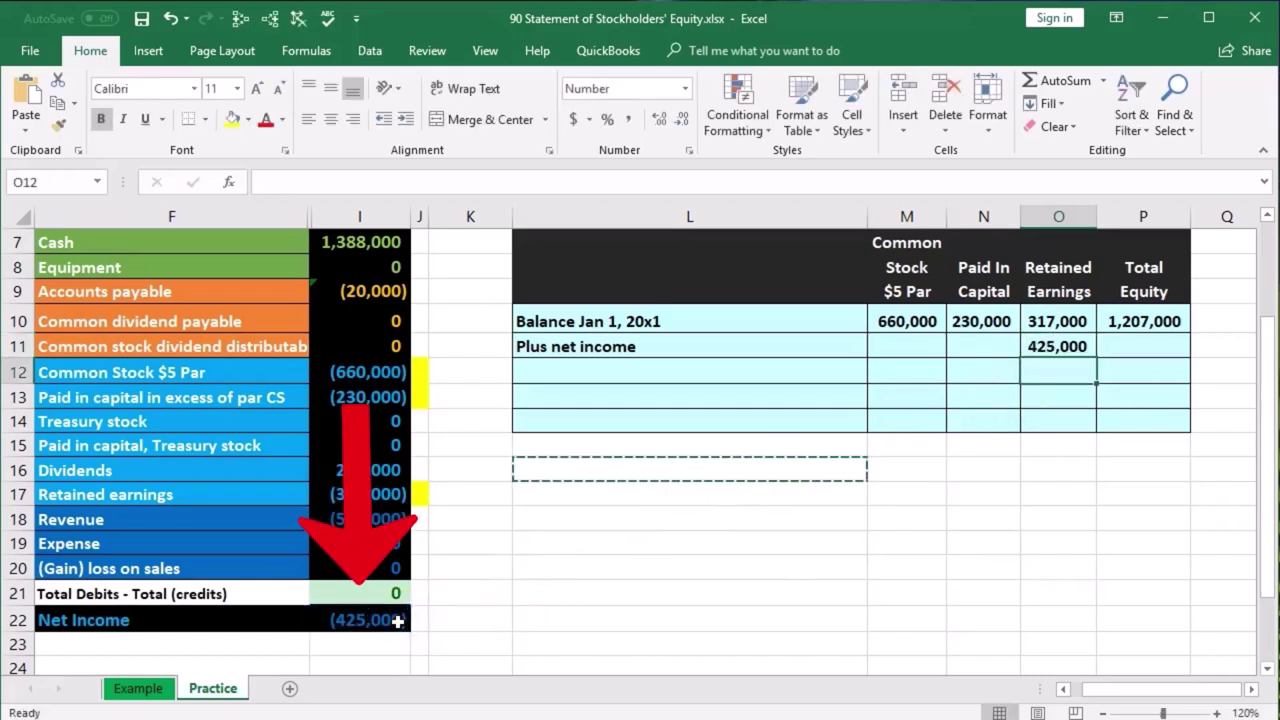
left_click(1040, 346)
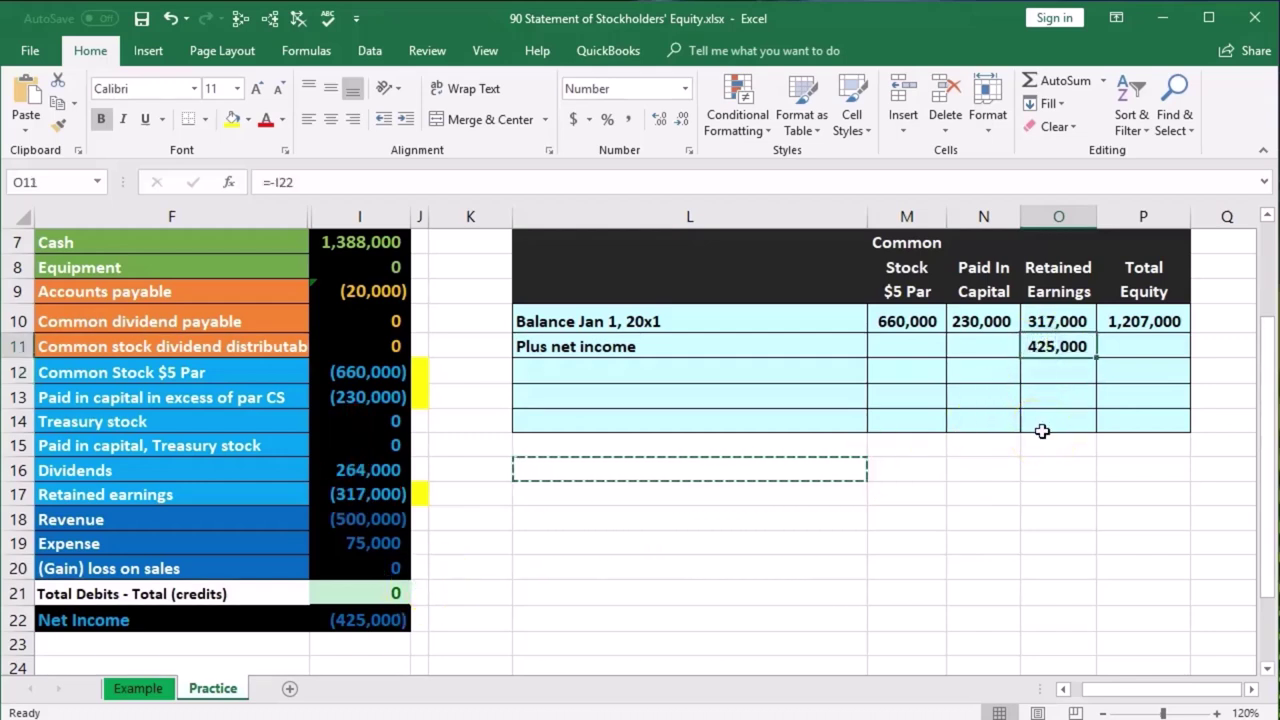
- Fill J18:J22 beside Revenue through Net Income yellow and check the sum from Retained earnings through (Gain) loss on sales
left_click_drag(418, 519, 421, 615)
right_click(420, 618)
left_click(502, 667)
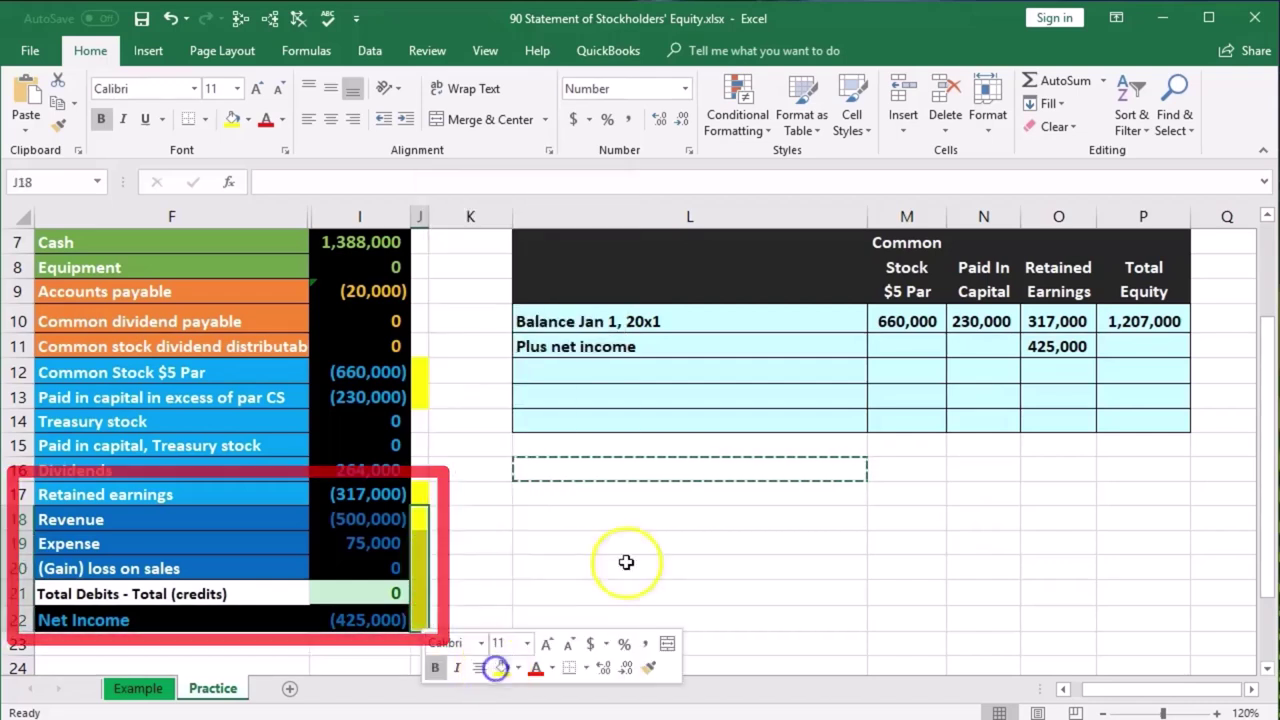
left_click(642, 567)
left_click_drag(375, 500, 383, 557)
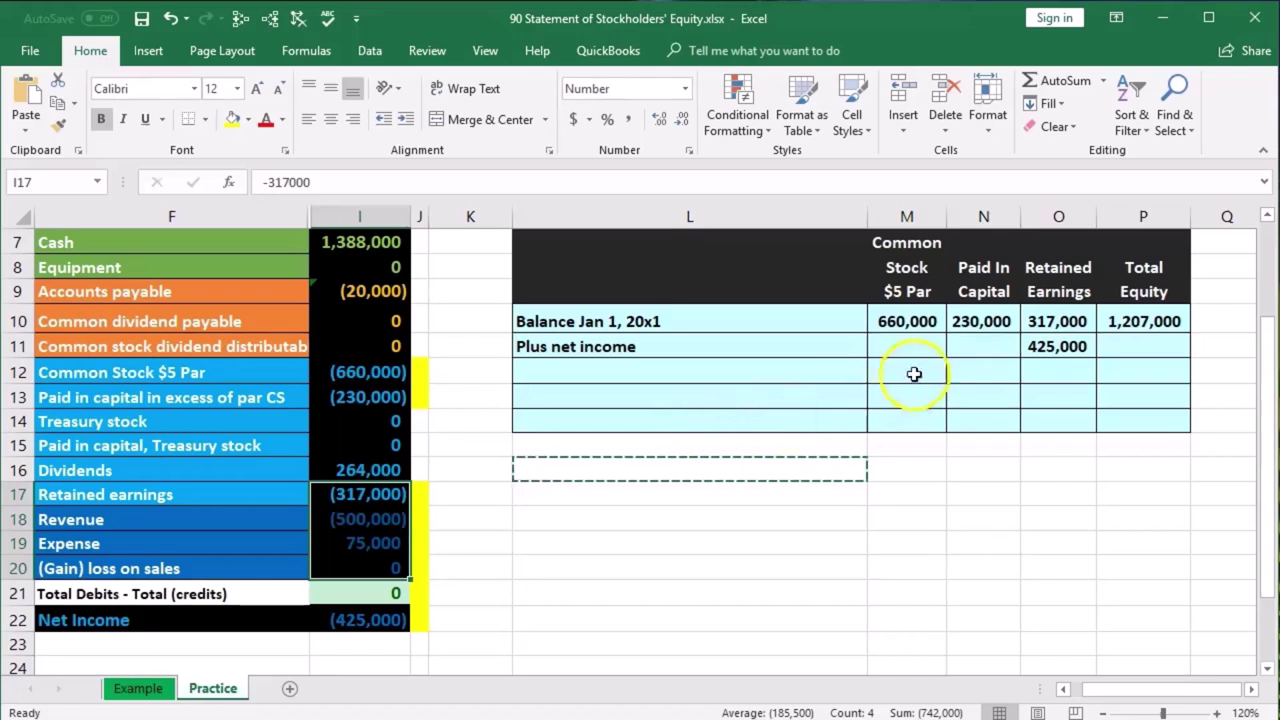
- Total the net income row in P11 under Total Equity with the formula =SUM(M11:O11)
left_click_drag(921, 346, 956, 344)
left_click(1149, 342)
key("Return")
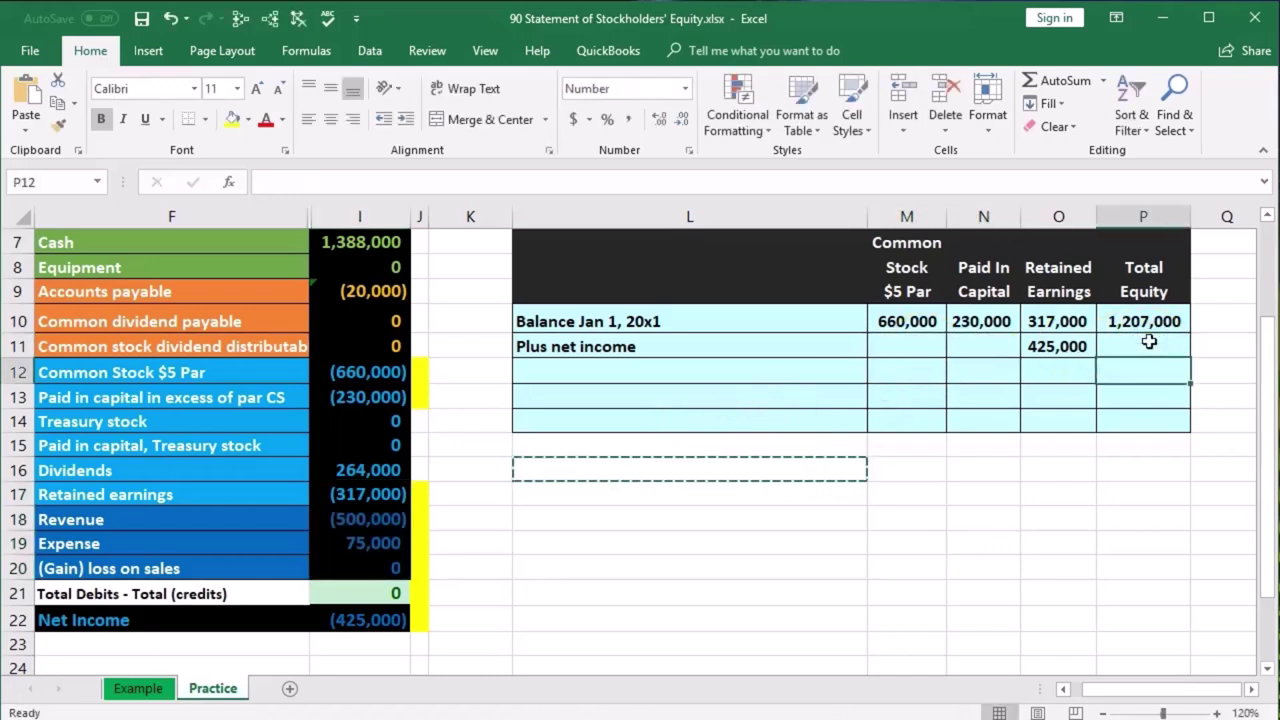
double_click(1137, 318)
key("Return")
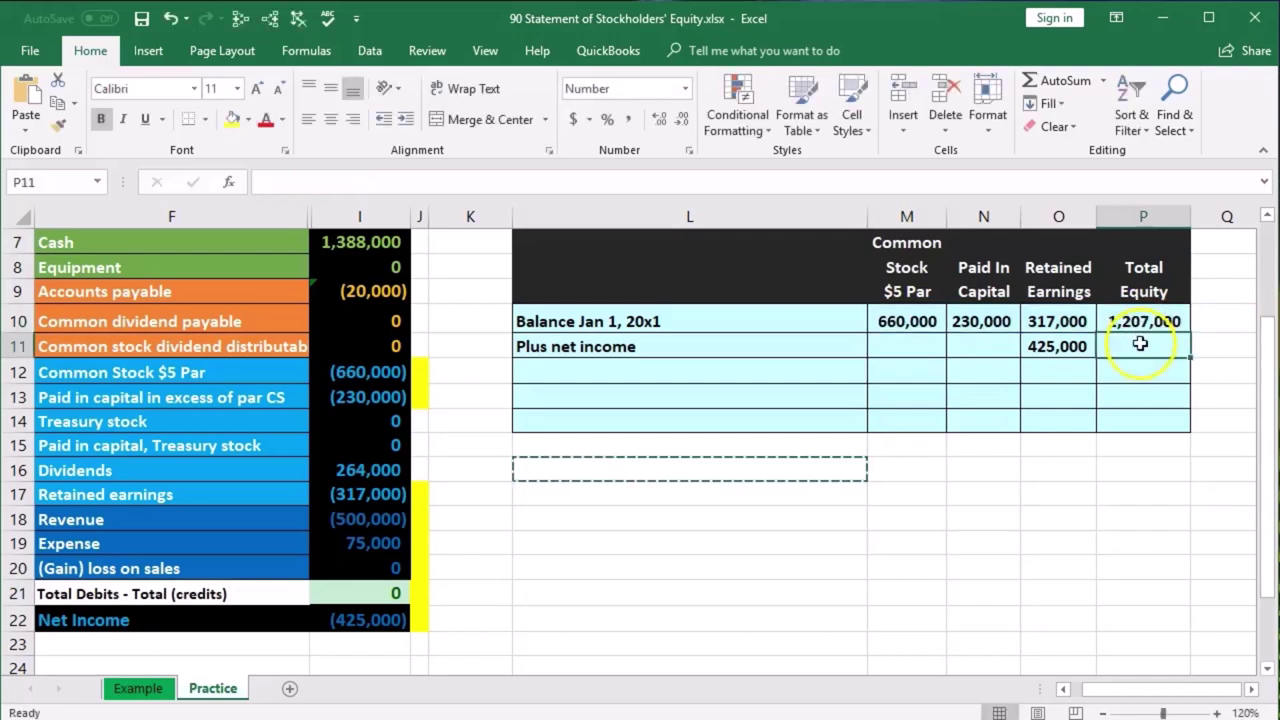
type("=sum(")
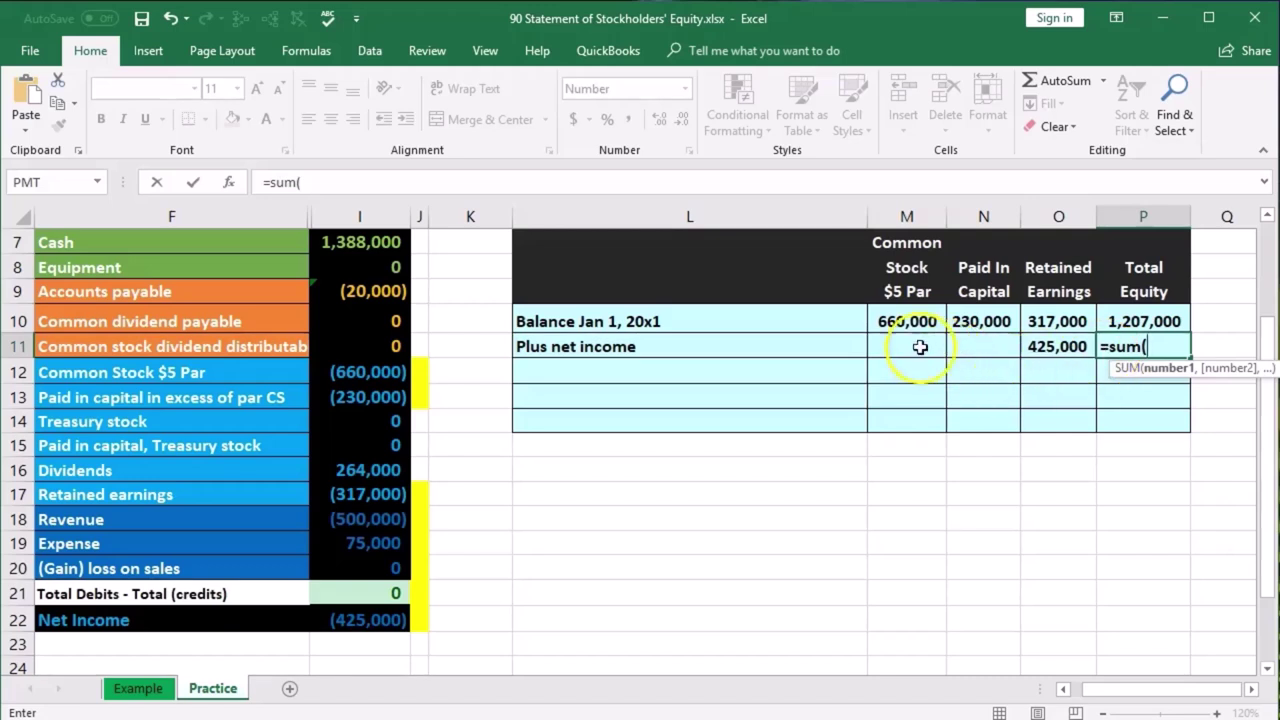
left_click_drag(920, 347, 1038, 343)
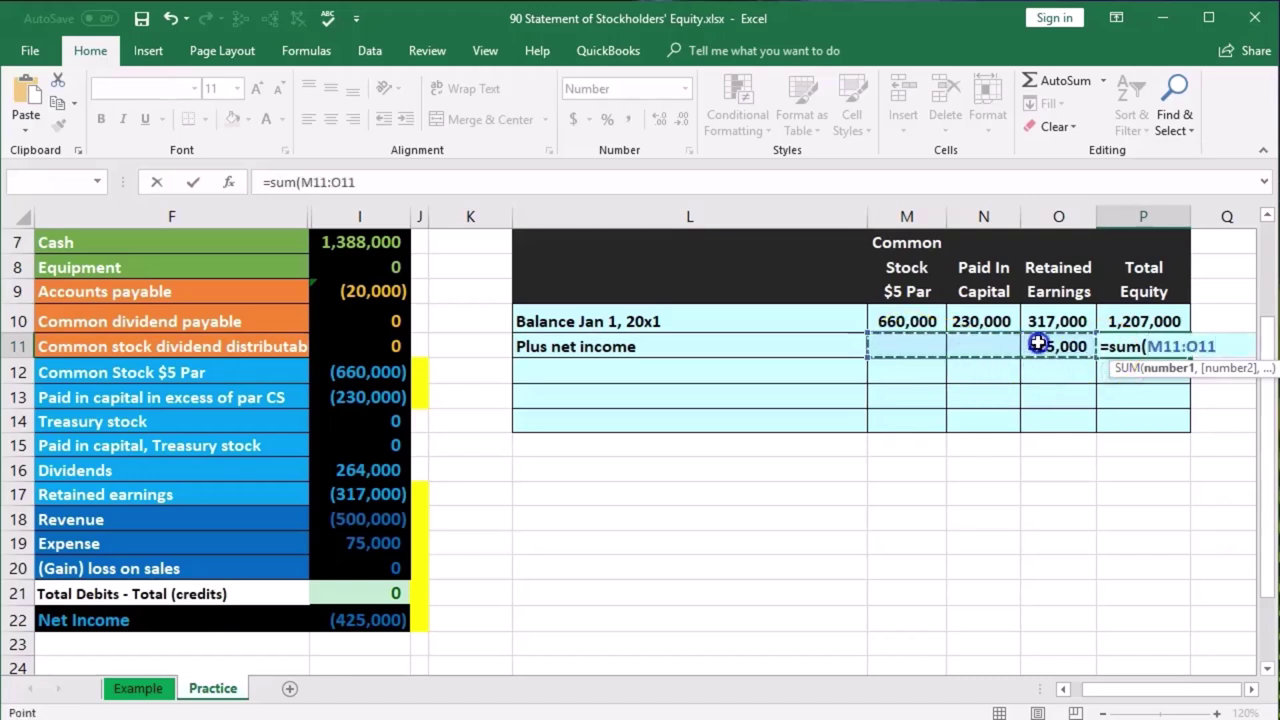
key("Return")
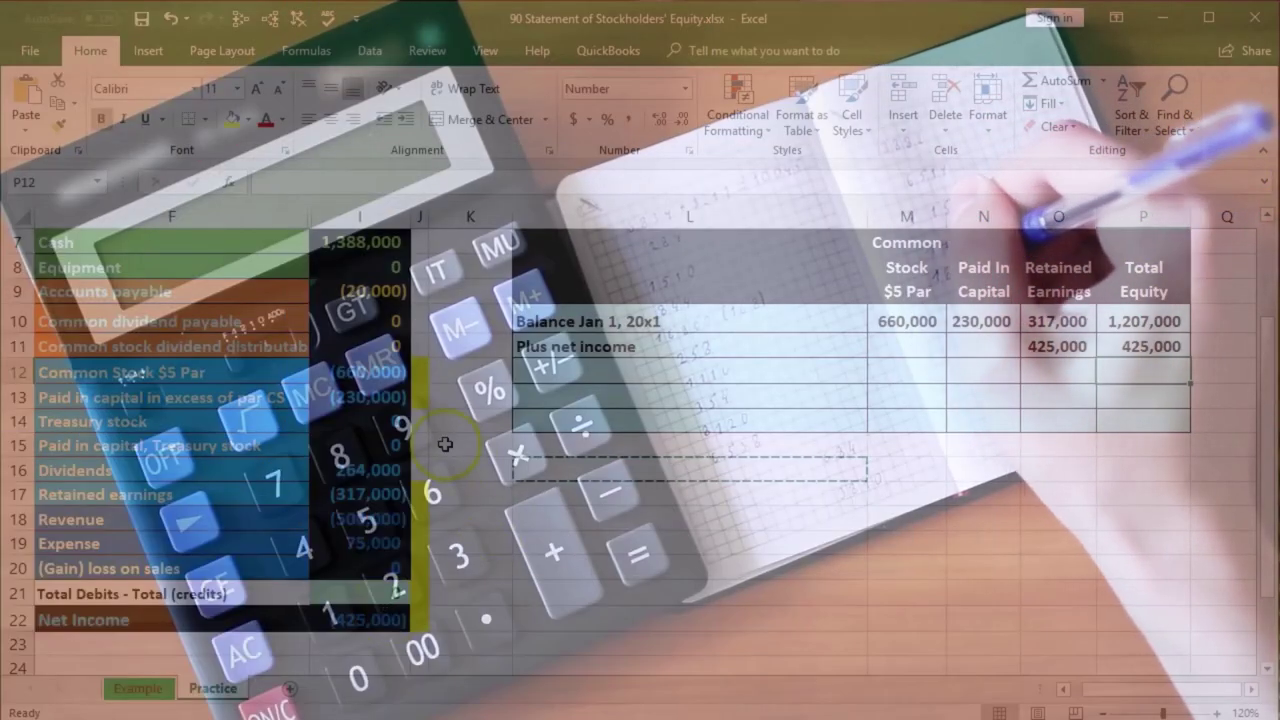
- Label L12 as "Less dividends declared" and locate the matching Dividends account in the trial balance
left_click(629, 374)
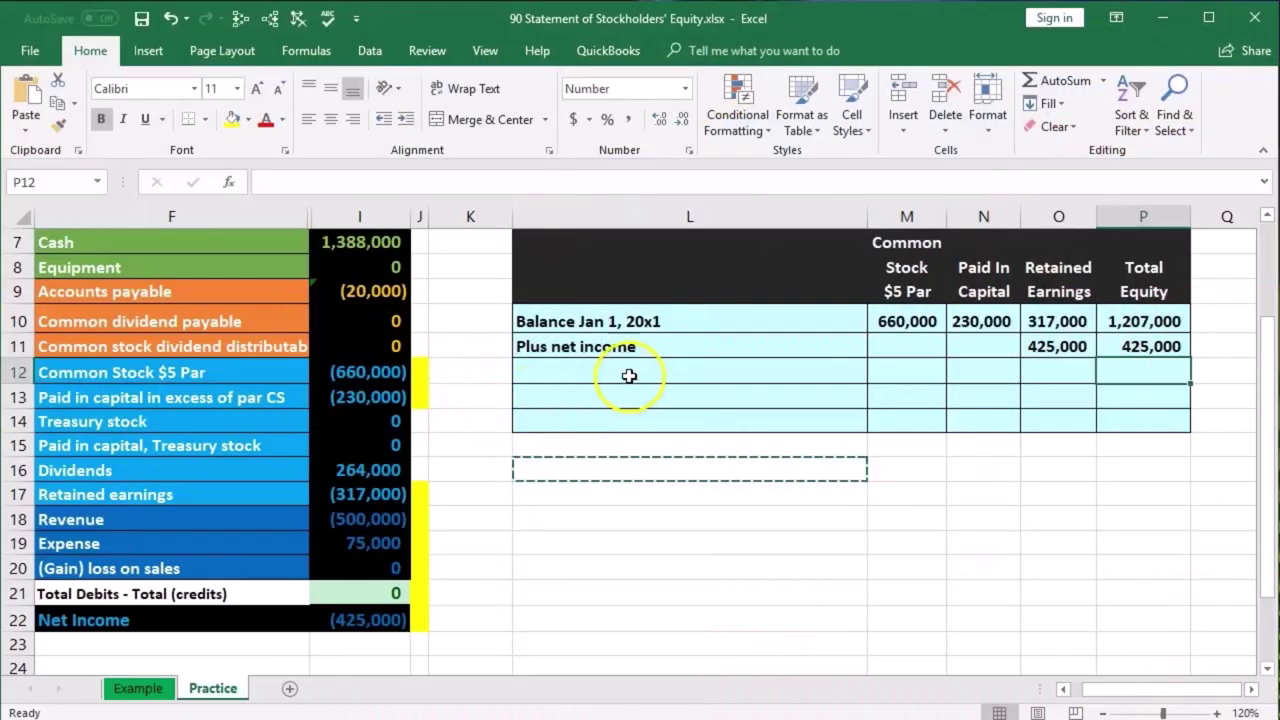
type("Le")
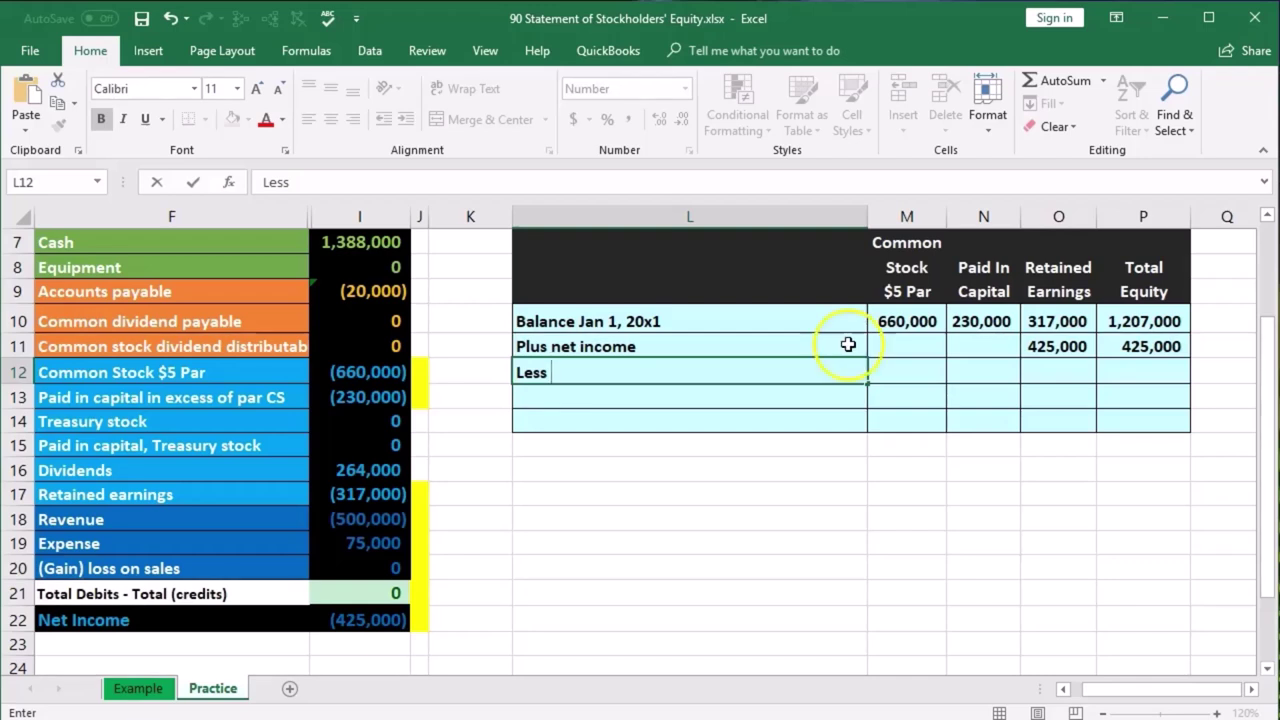
type("ss ")
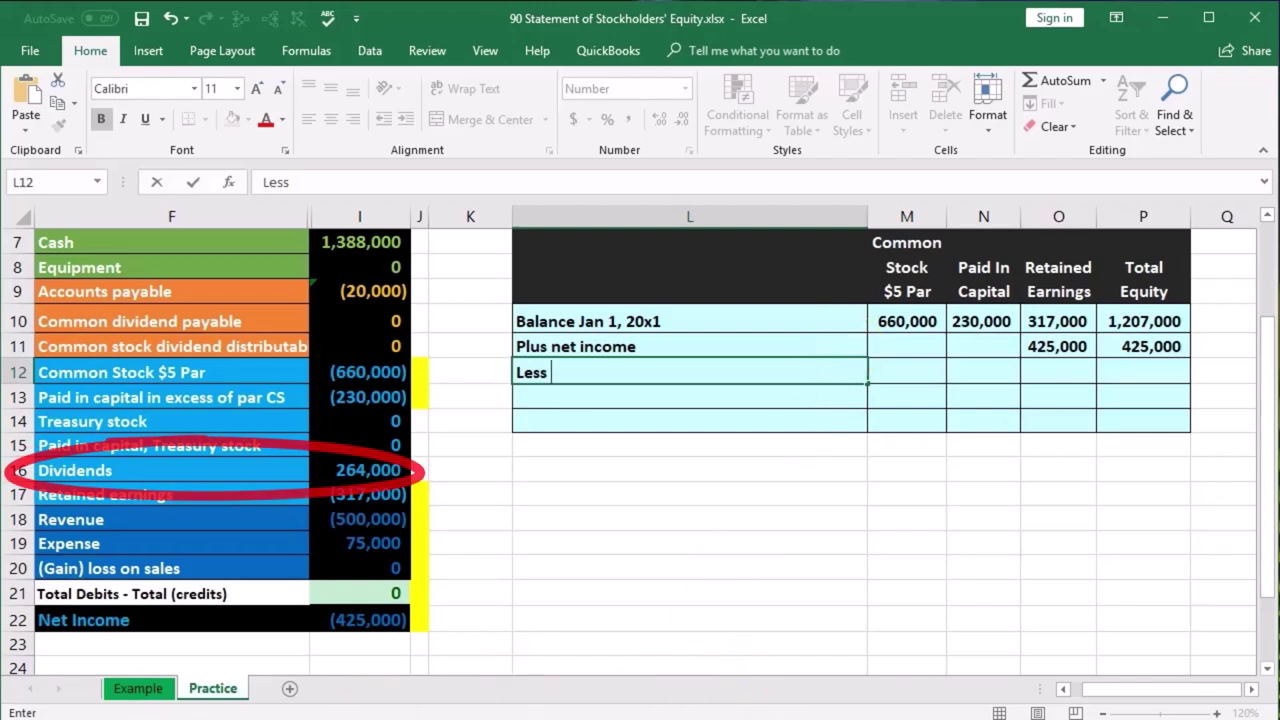
type("dividends declared")
key("Return")
left_click_drag(203, 477, 345, 477)
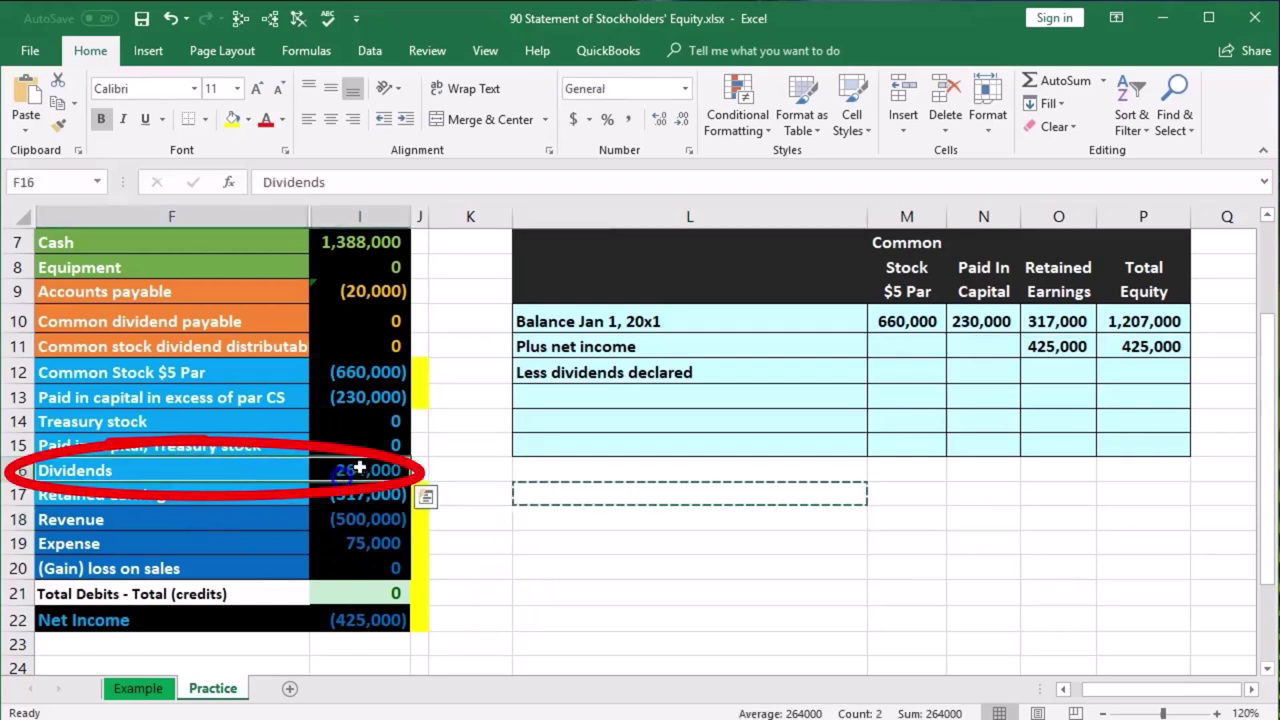
left_click(586, 378)
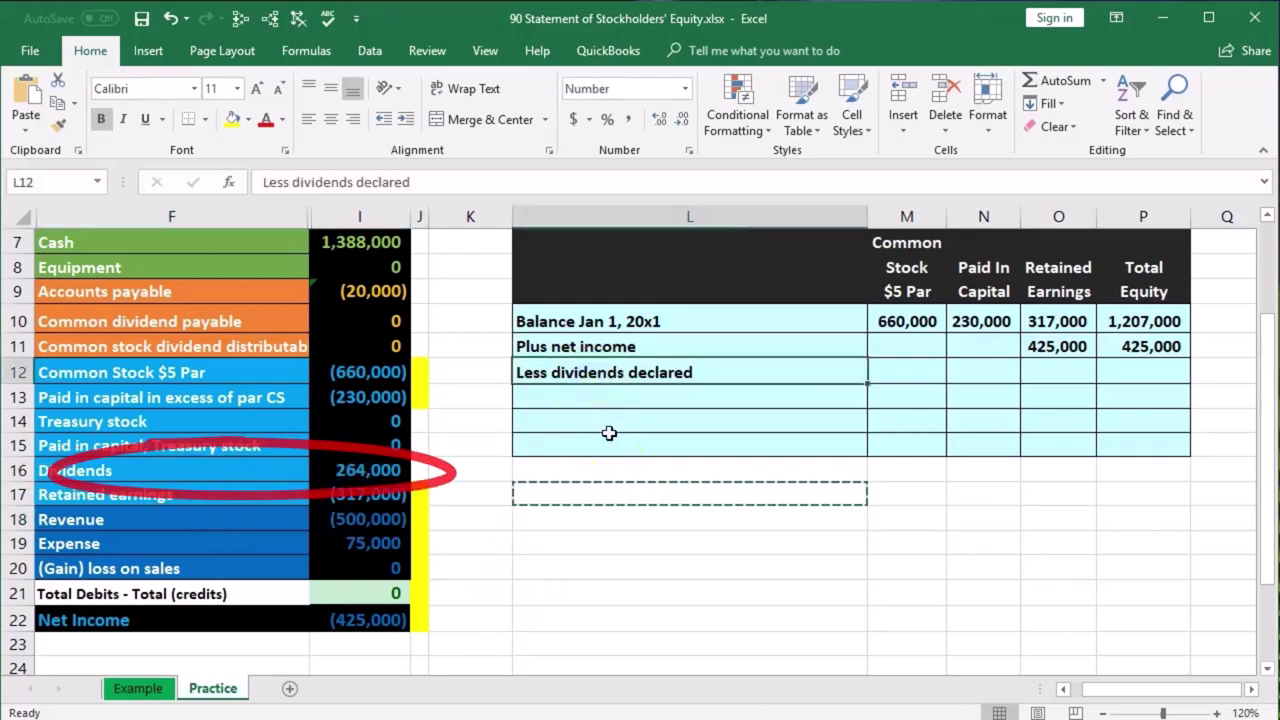
- Link the dividends declared amount in O12 to the trial balance Dividends with =I16 and fill J16 beside that account yellow
left_click(424, 466)
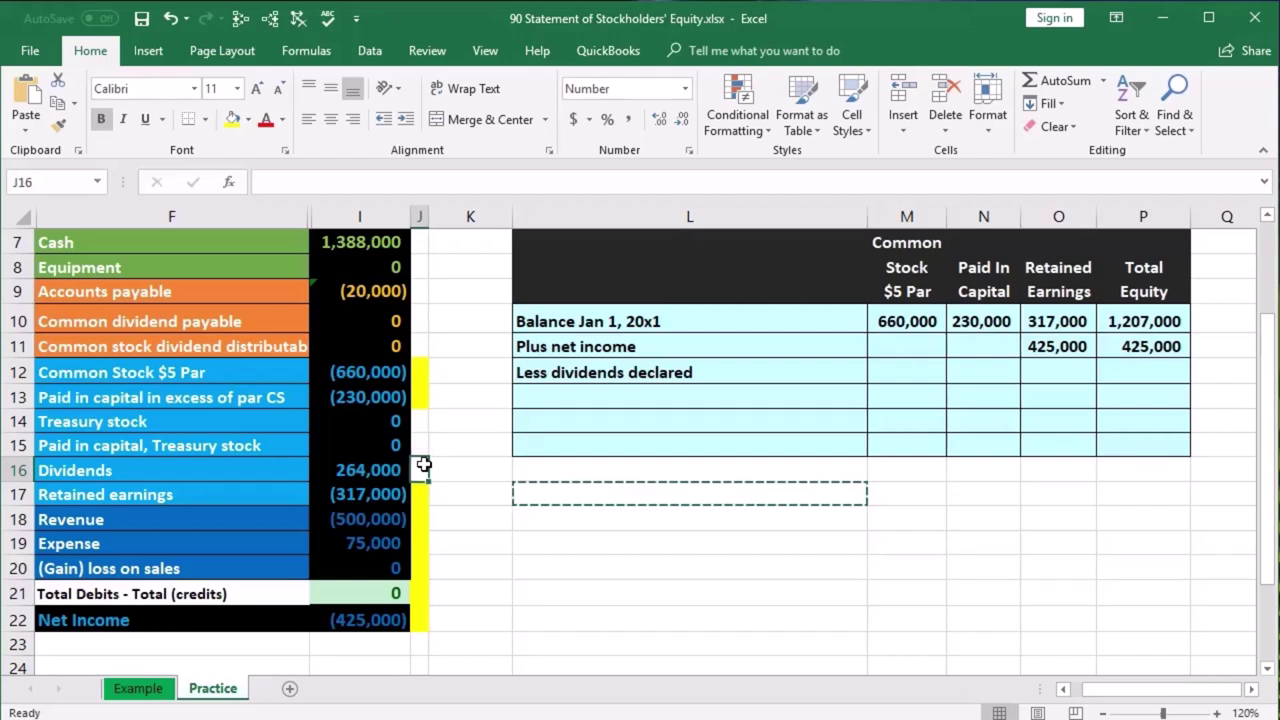
left_click(1054, 372)
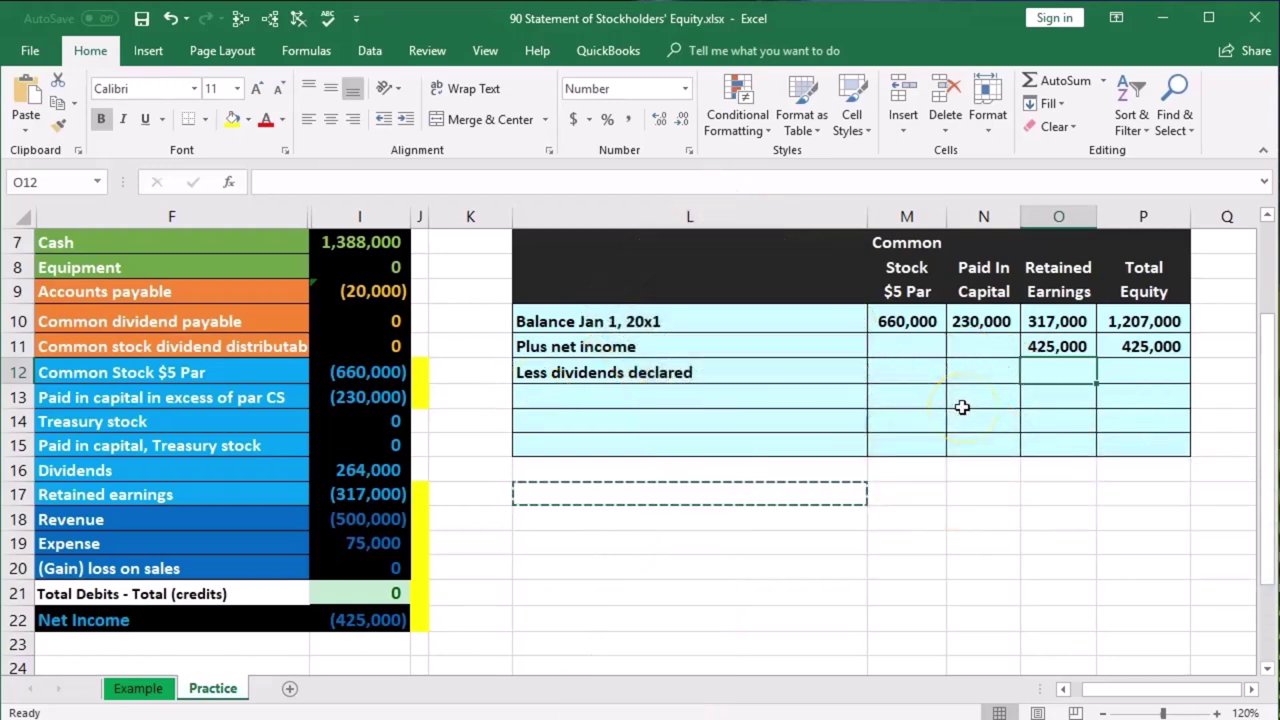
type("=")
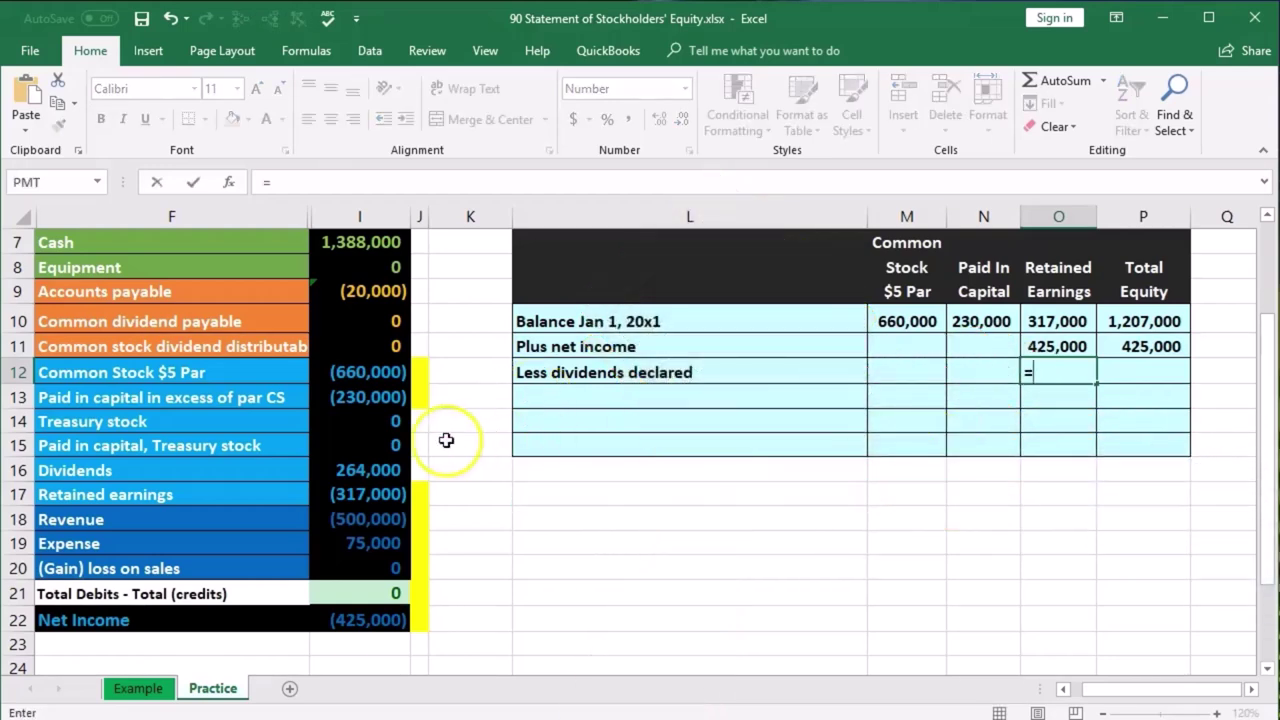
left_click(390, 465)
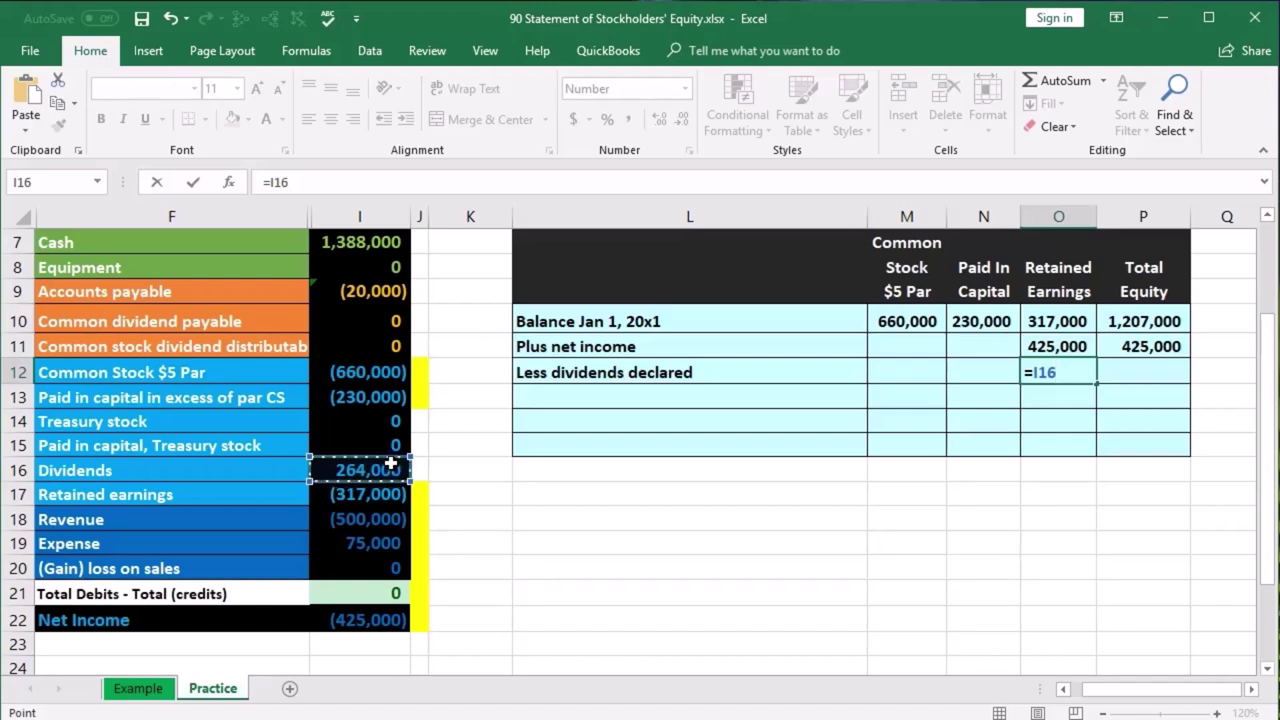
key("Return")
left_click(421, 462)
right_click(421, 468)
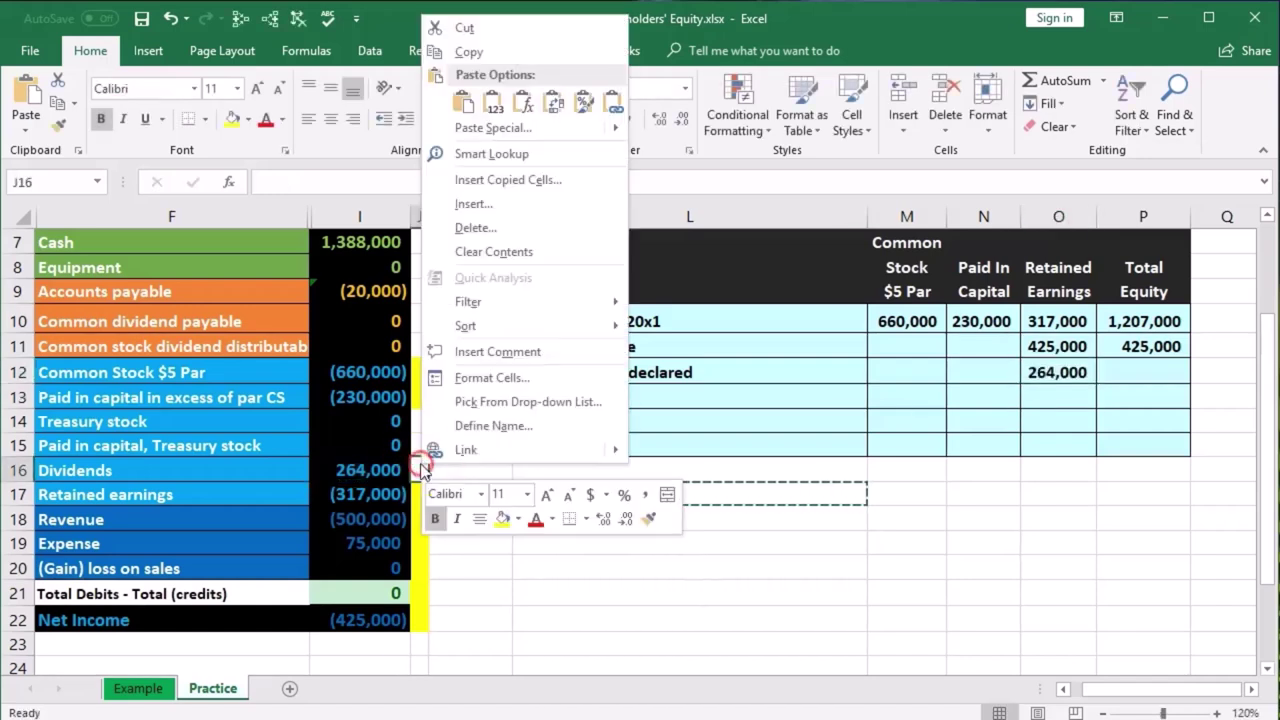
left_click(500, 518)
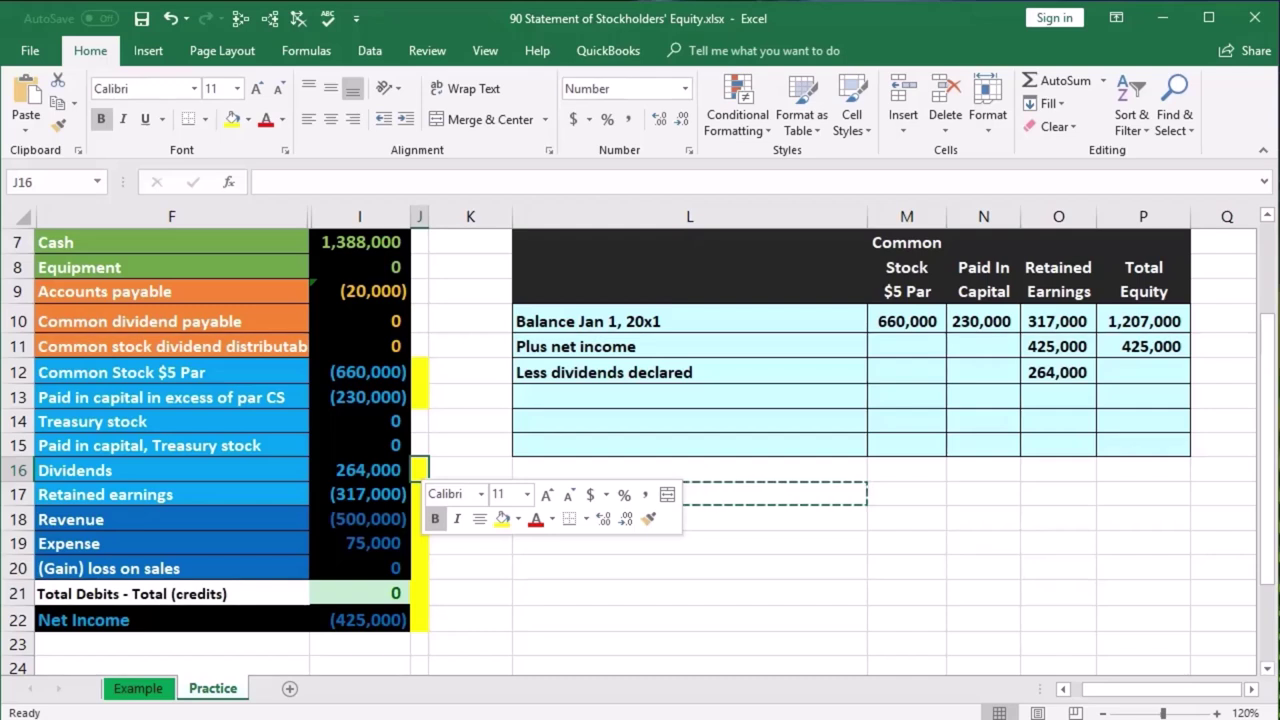
- Total the dividends row in P12 with the formula =SUM(M12:O12) and check the Total Equity formulas in P10:P12
left_click(1158, 376)
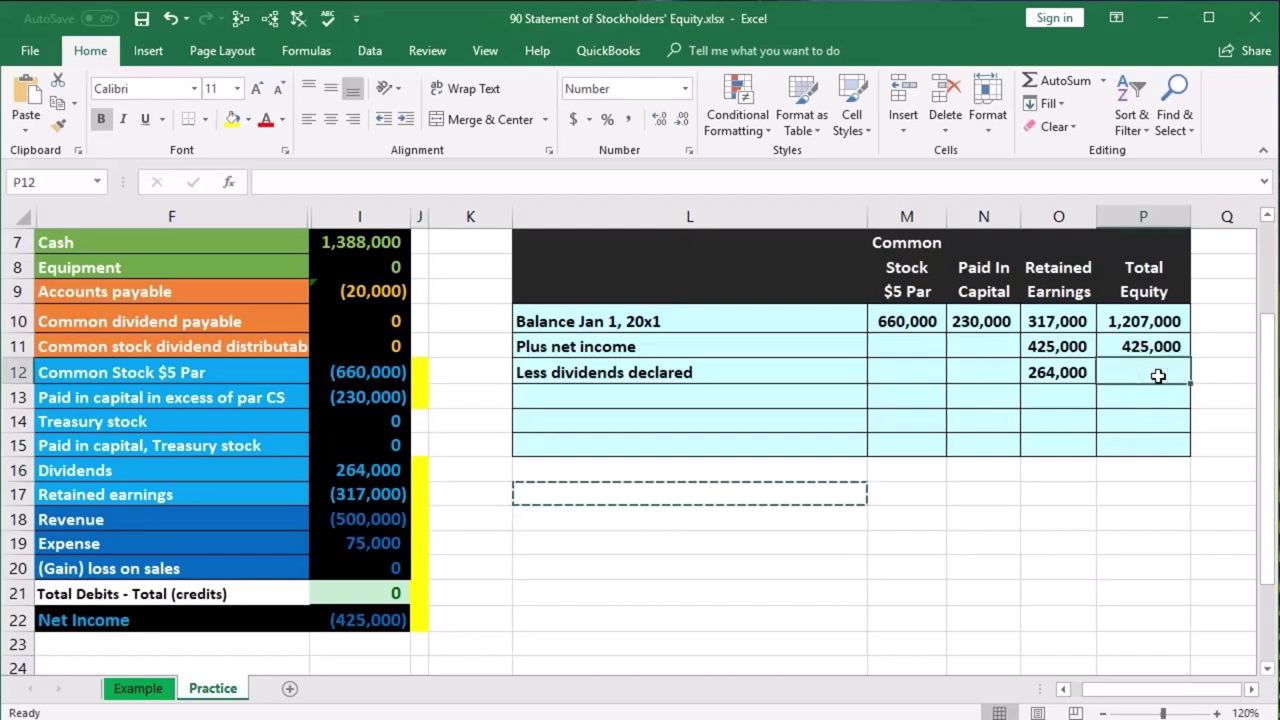
type("=sum(")
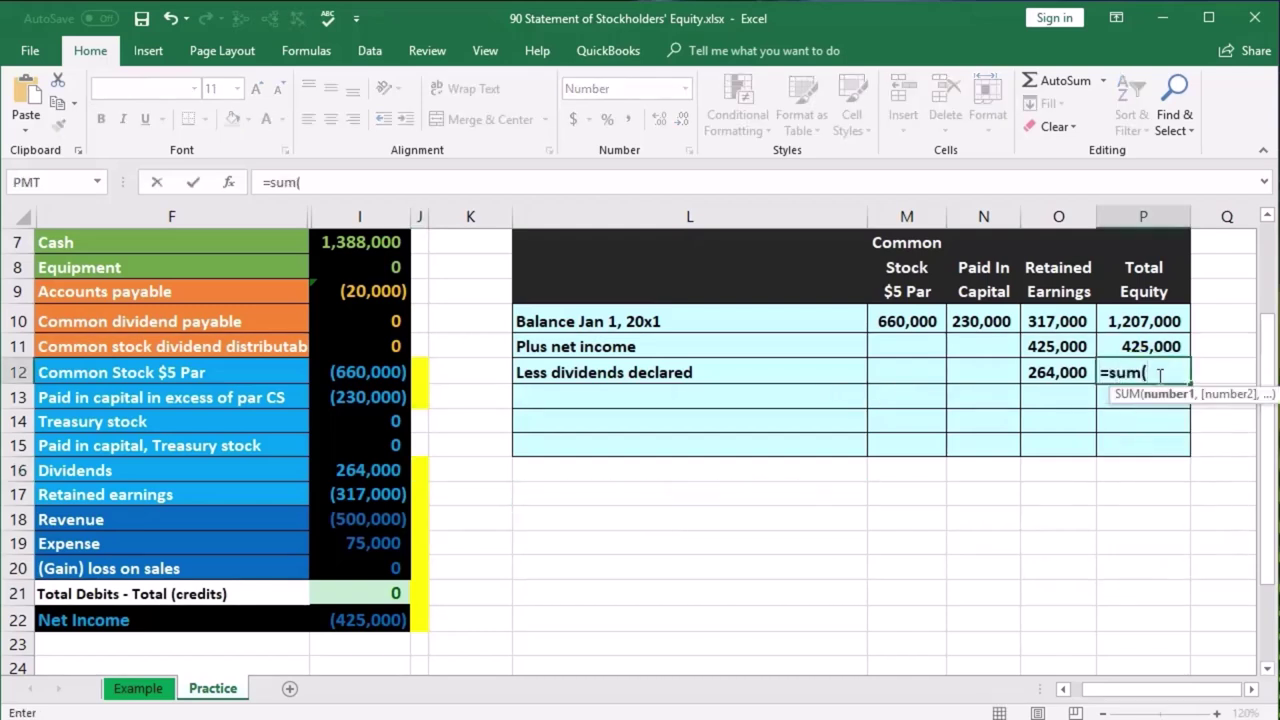
left_click_drag(913, 375, 1032, 372)
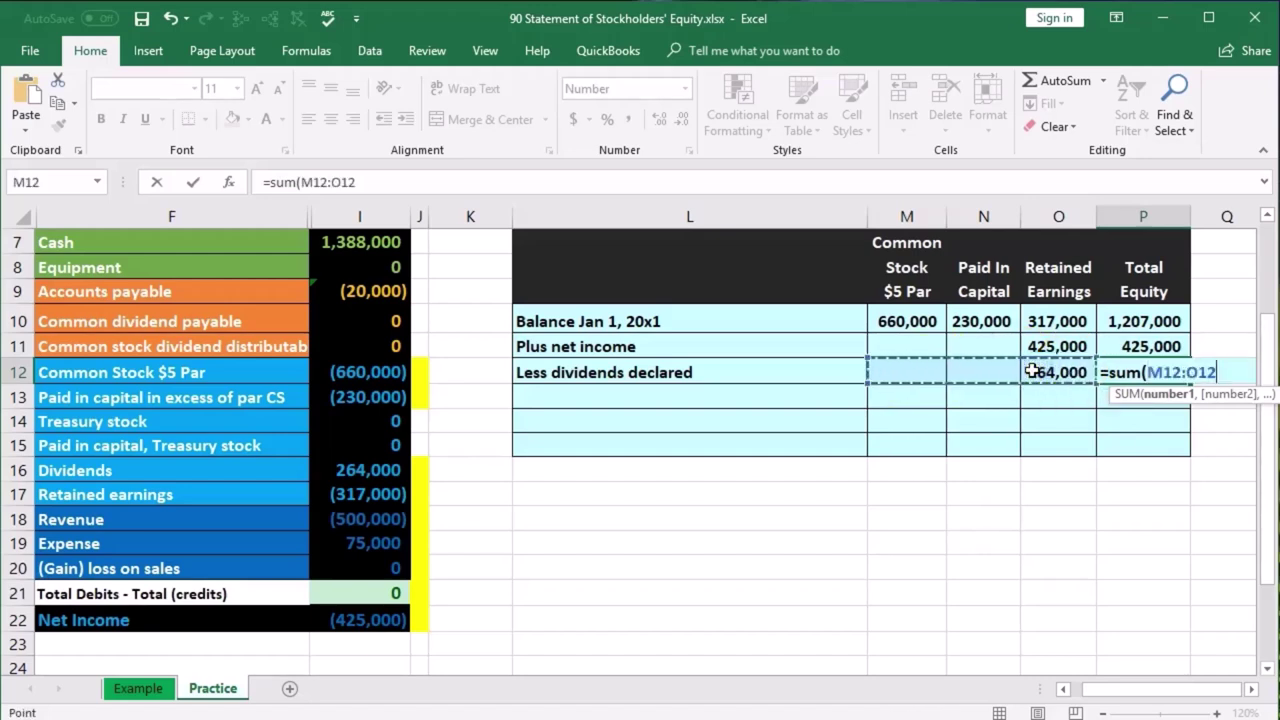
key("Return")
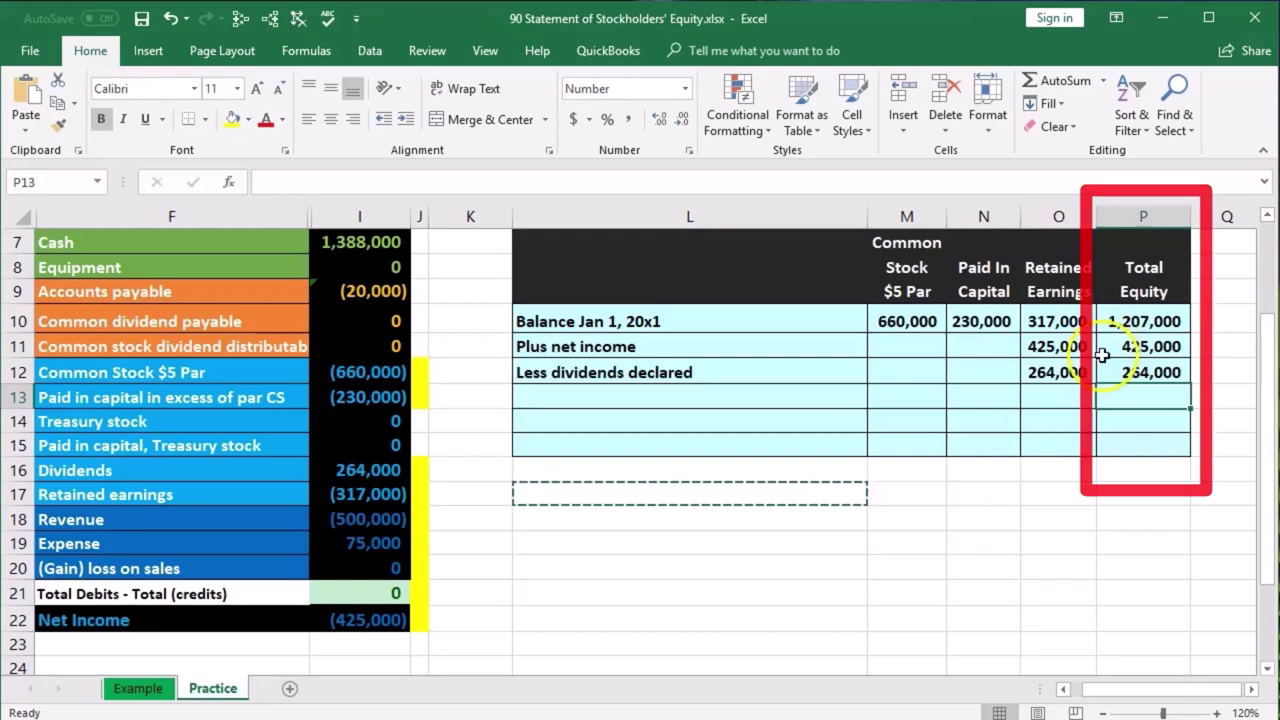
double_click(1117, 319)
key("Return")
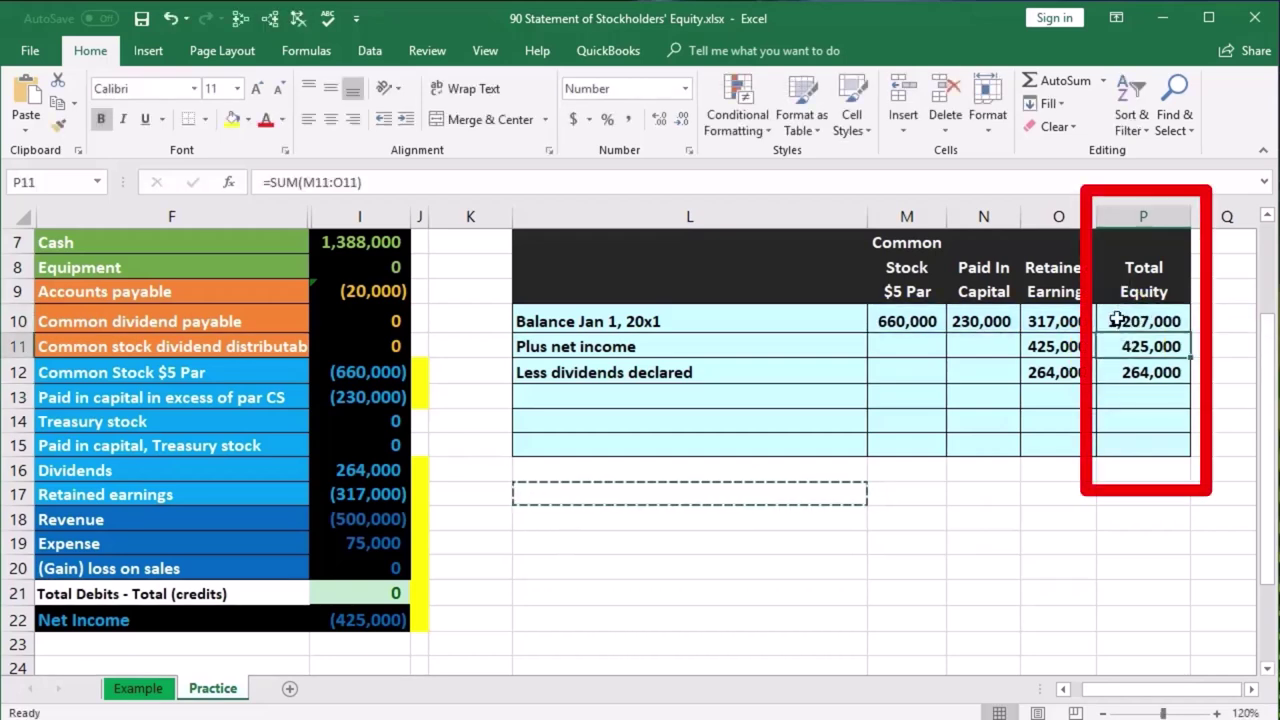
double_click(1130, 340)
key("Return")
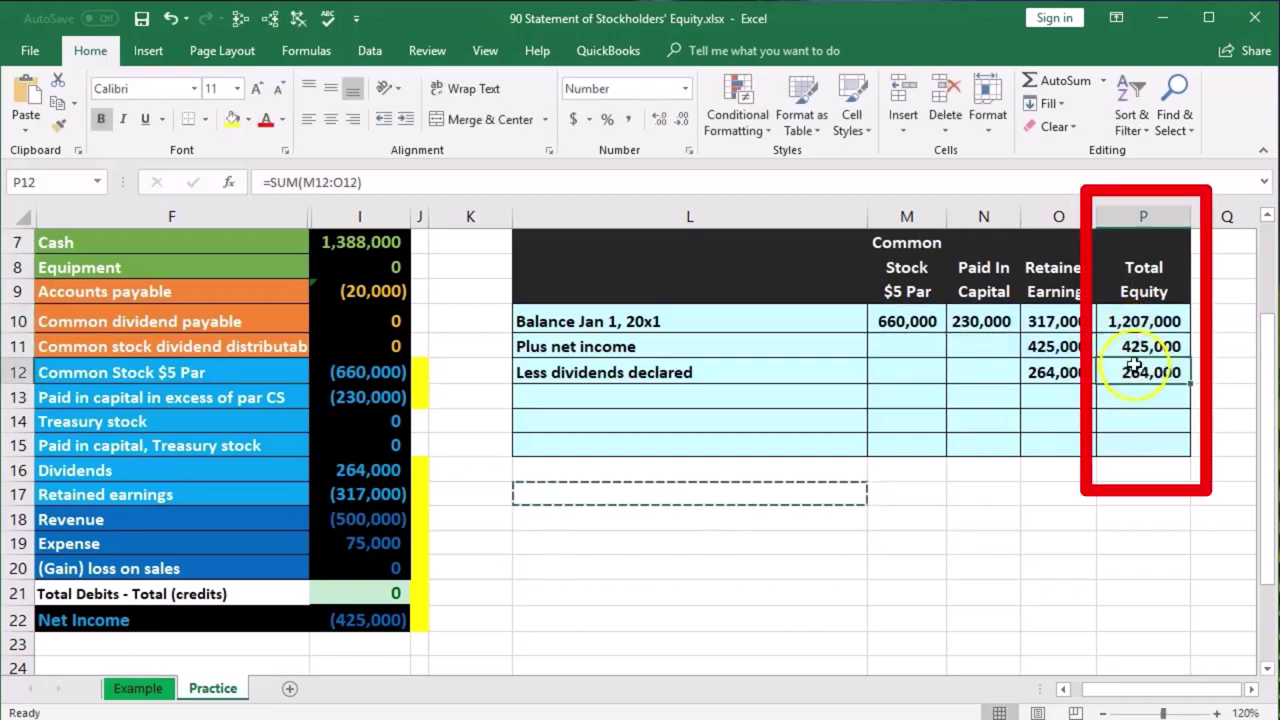
double_click(1136, 368)
key("Return")
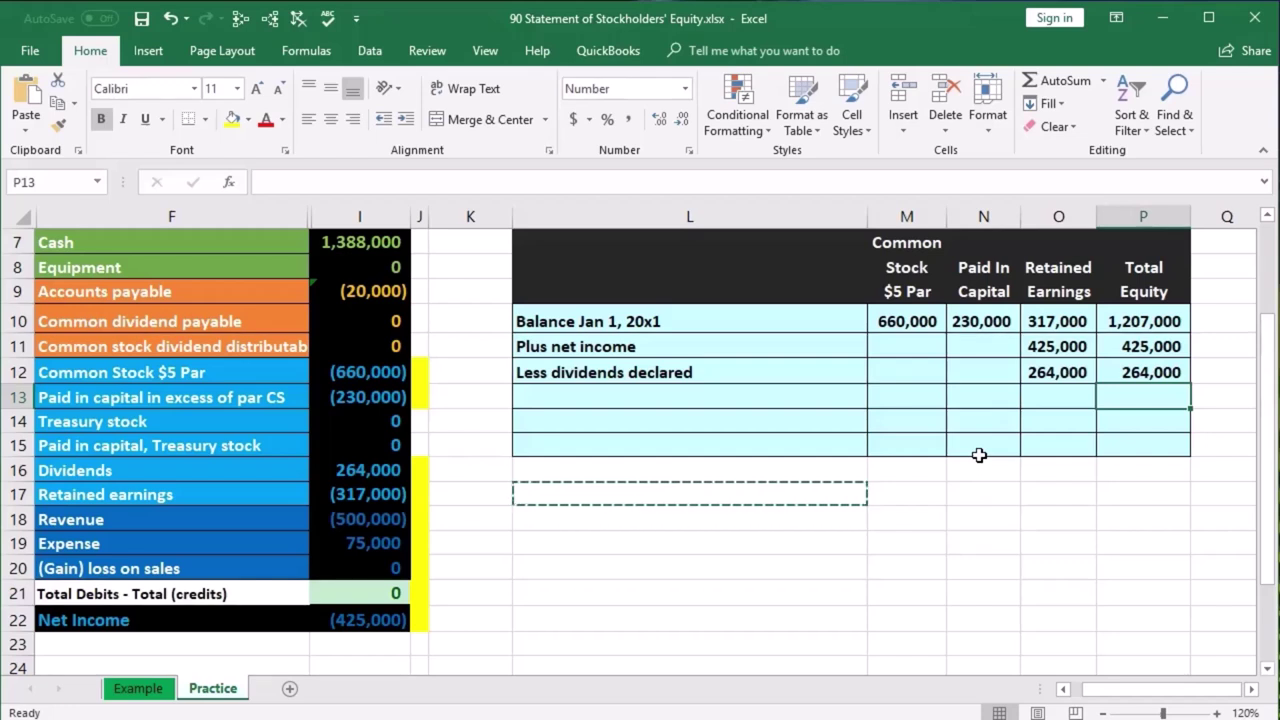
- Label L13 as "Issuas of common stock" and L14 as "Repurchase of common stock"
left_click(703, 401)
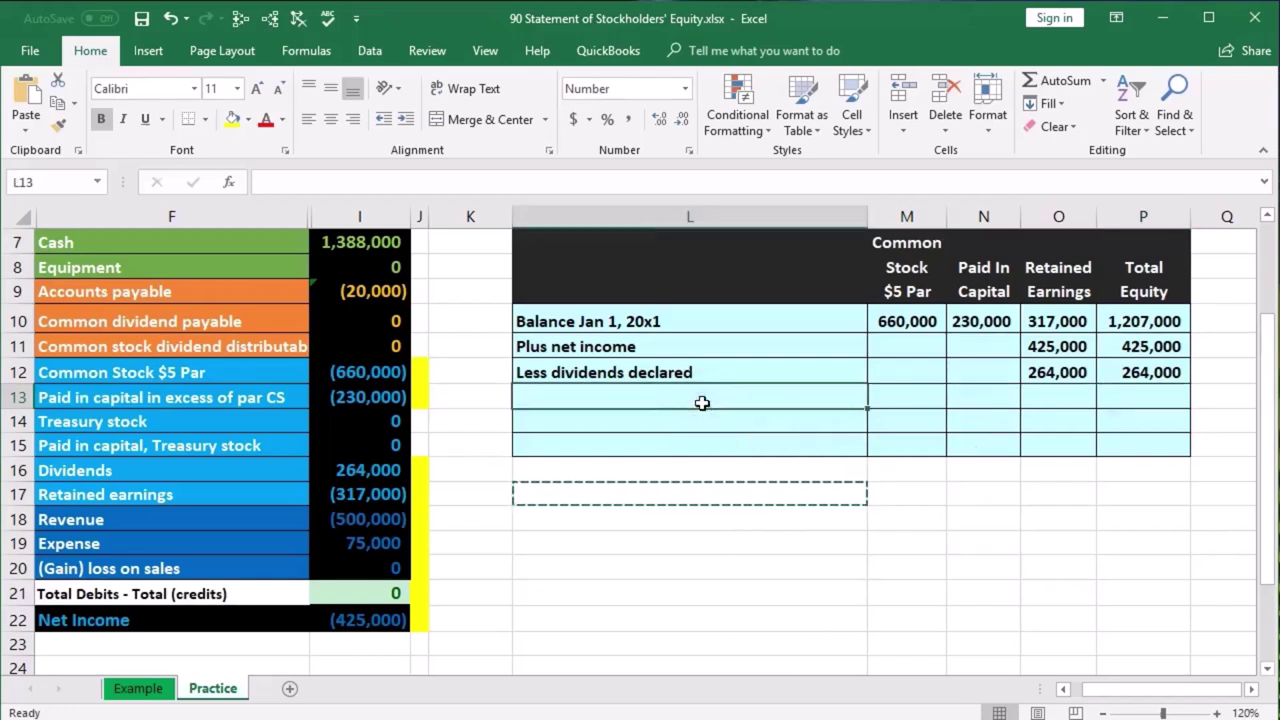
type("Issuas of common stock")
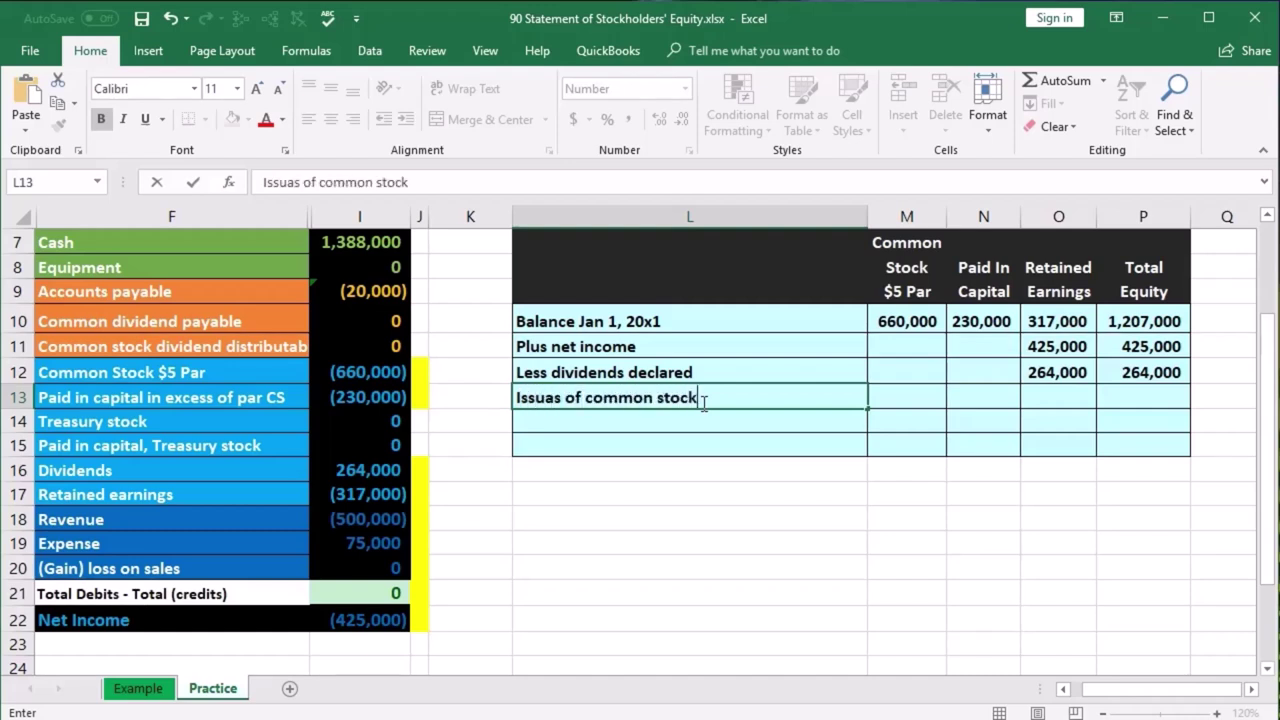
key("Return")
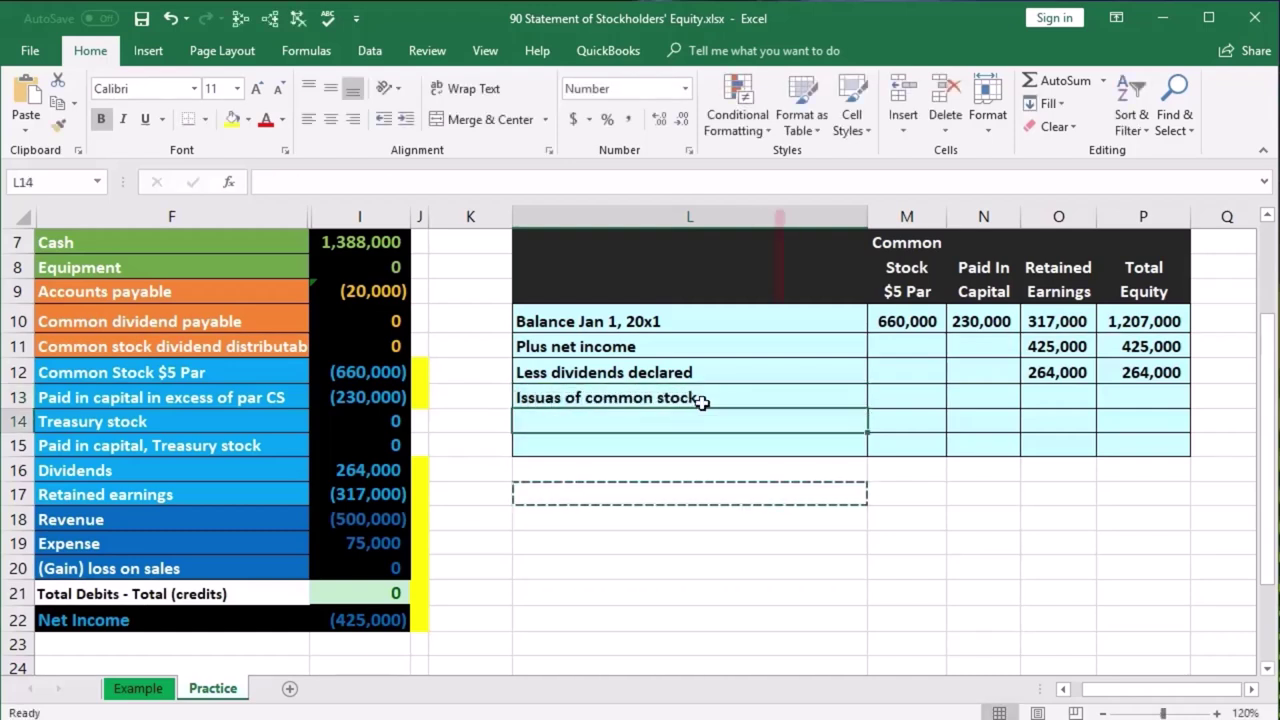
left_click(912, 397)
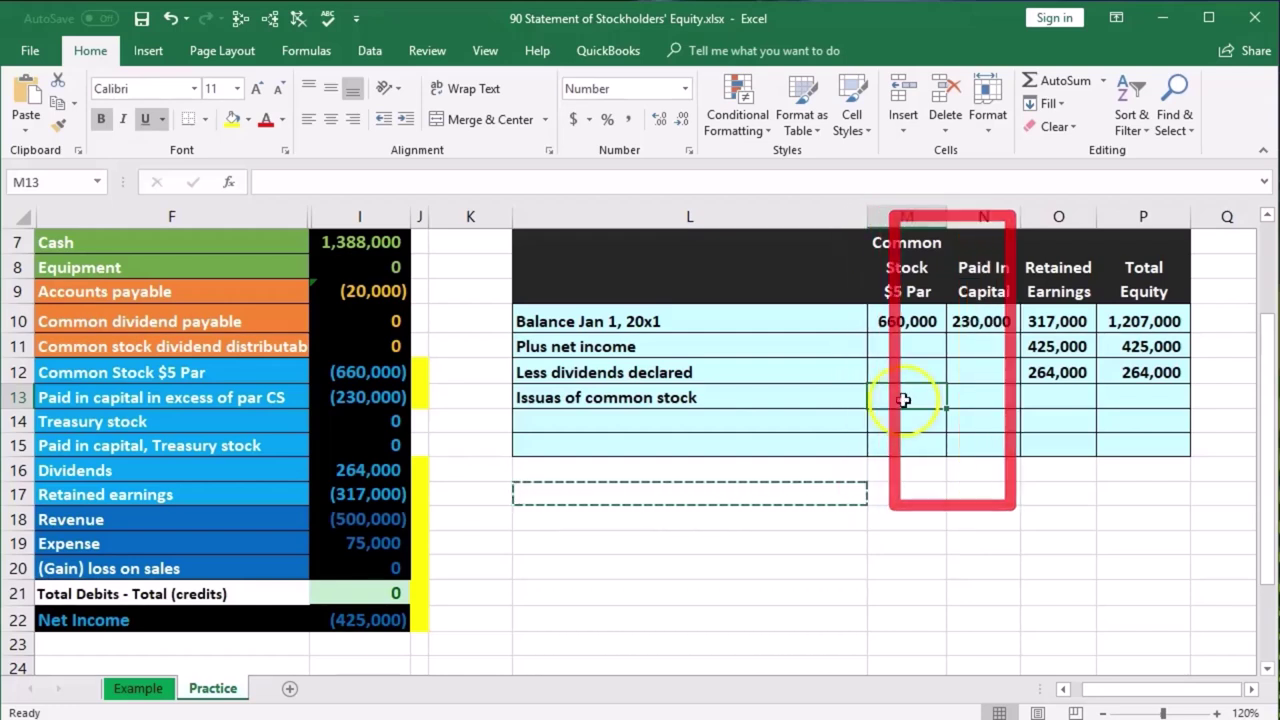
left_click(741, 425)
type("Re")
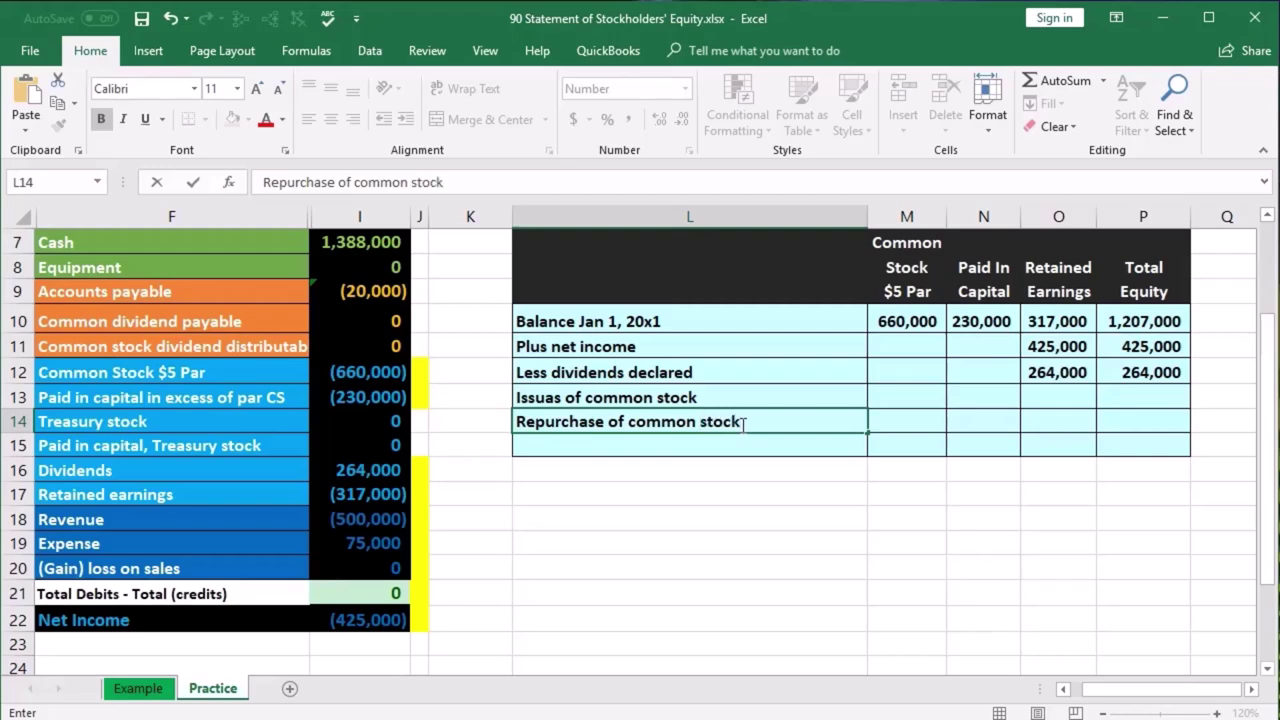
type("purchase of common stock")
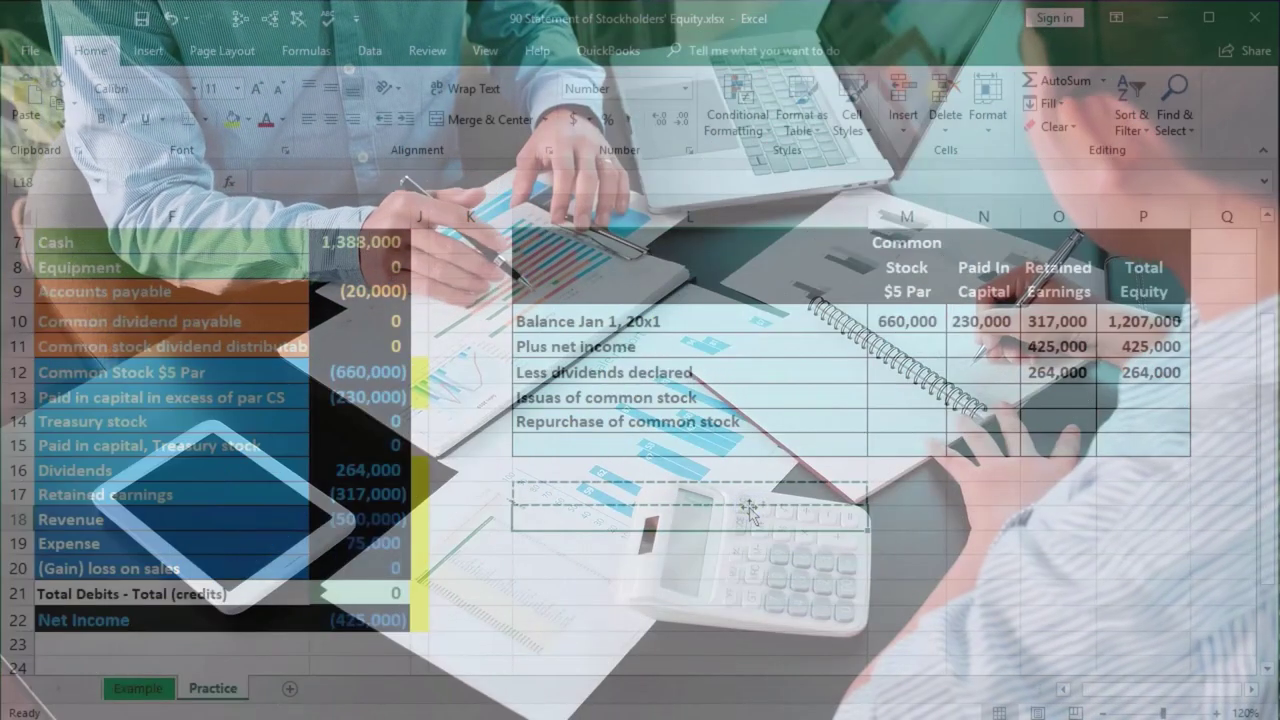
left_click(926, 450)
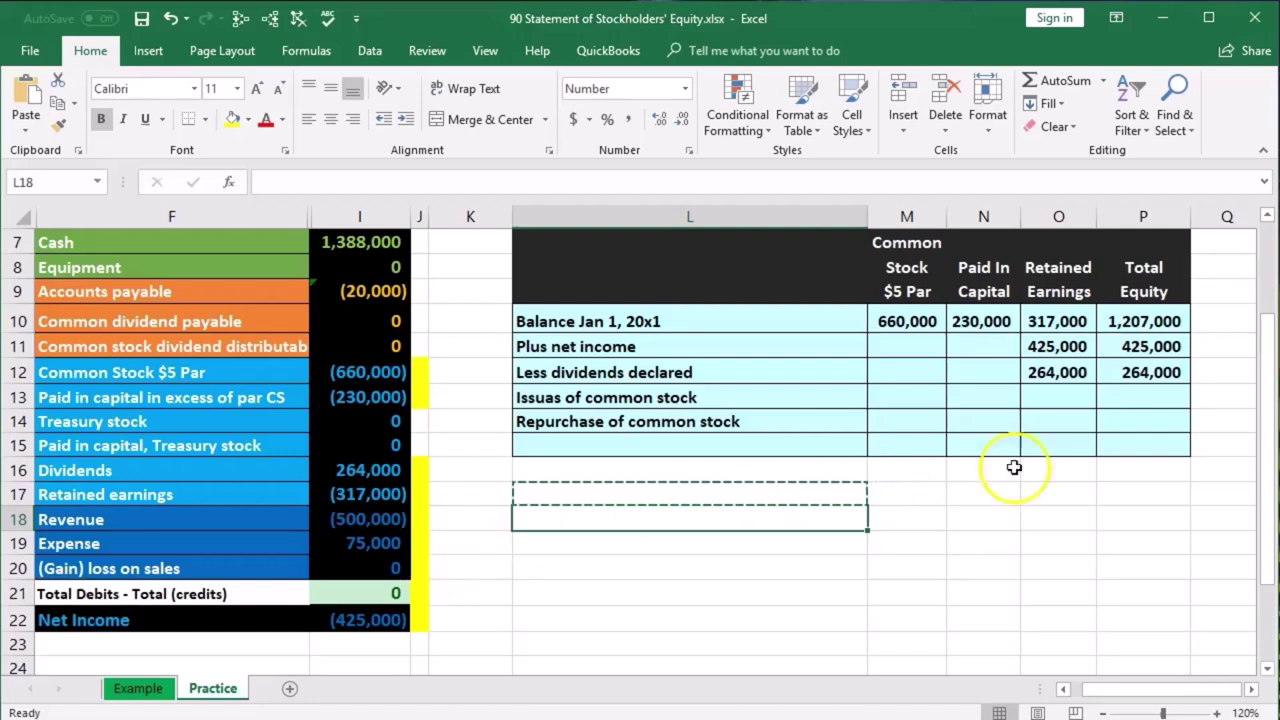
- Copy the Total Equity sum formula from P12 down to P13:P14 and check the formulas in both rows
left_click(1147, 378)
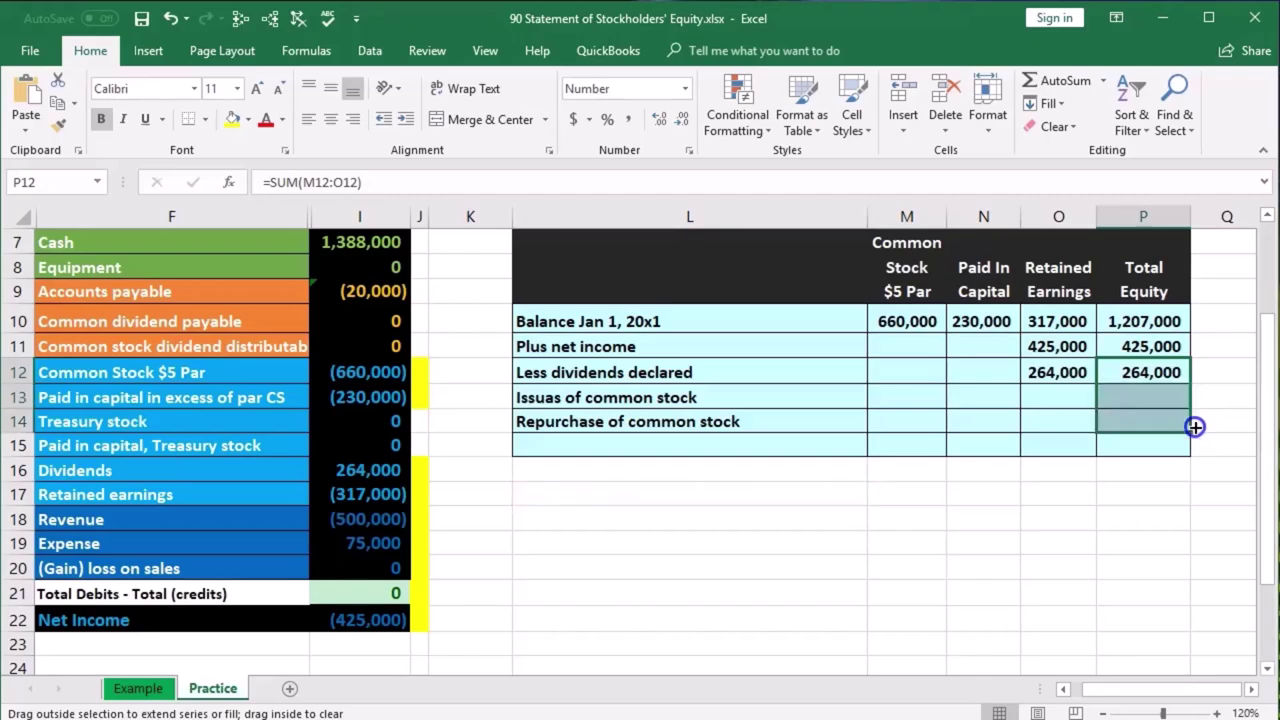
left_click_drag(1195, 427, 1194, 428)
double_click(1155, 397)
key("Return")
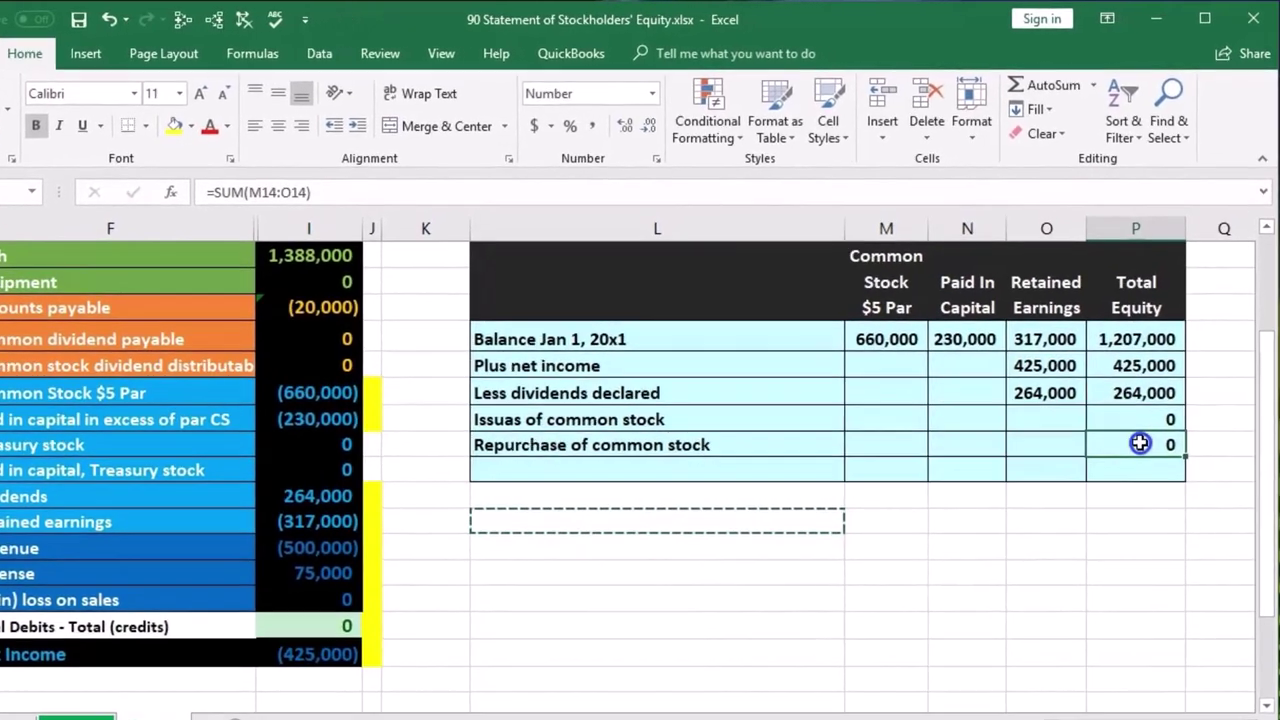
double_click(1155, 421)
key("Return")
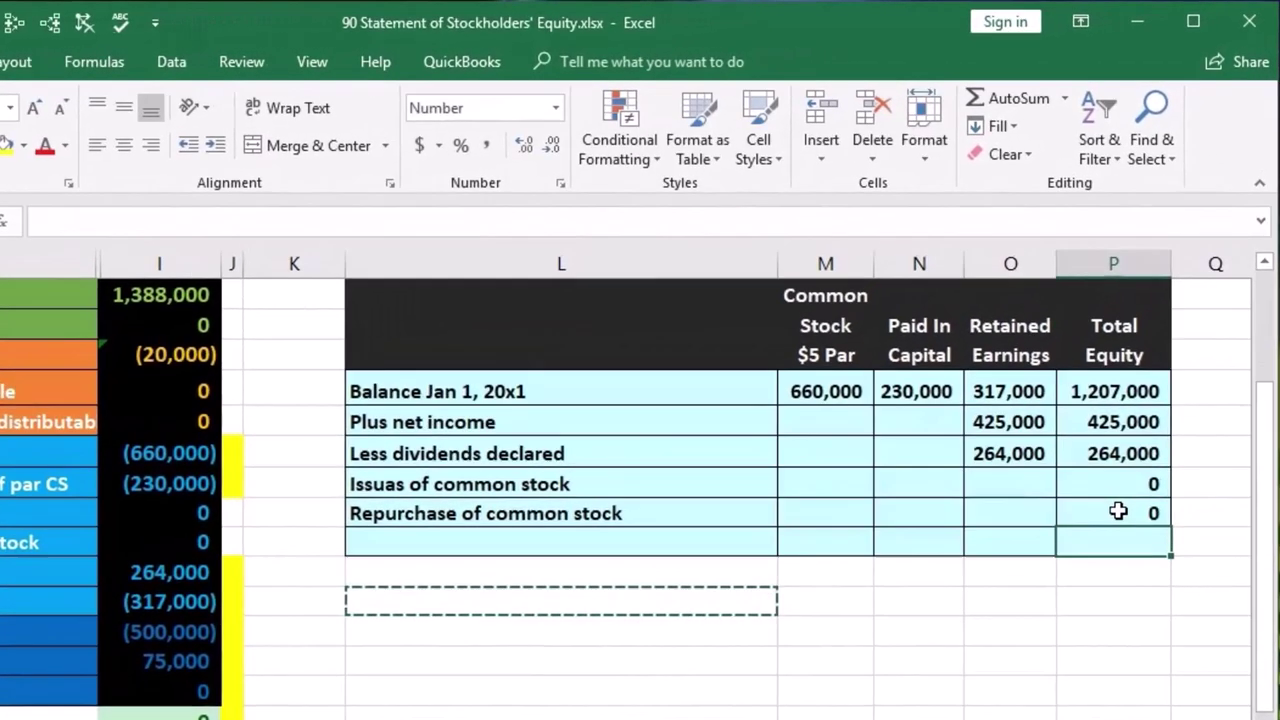
- Copy the opening balance label from L10 into L15 as values only and edit it to "Balance Dec 31, 20x1"
left_click_drag(650, 482, 668, 509)
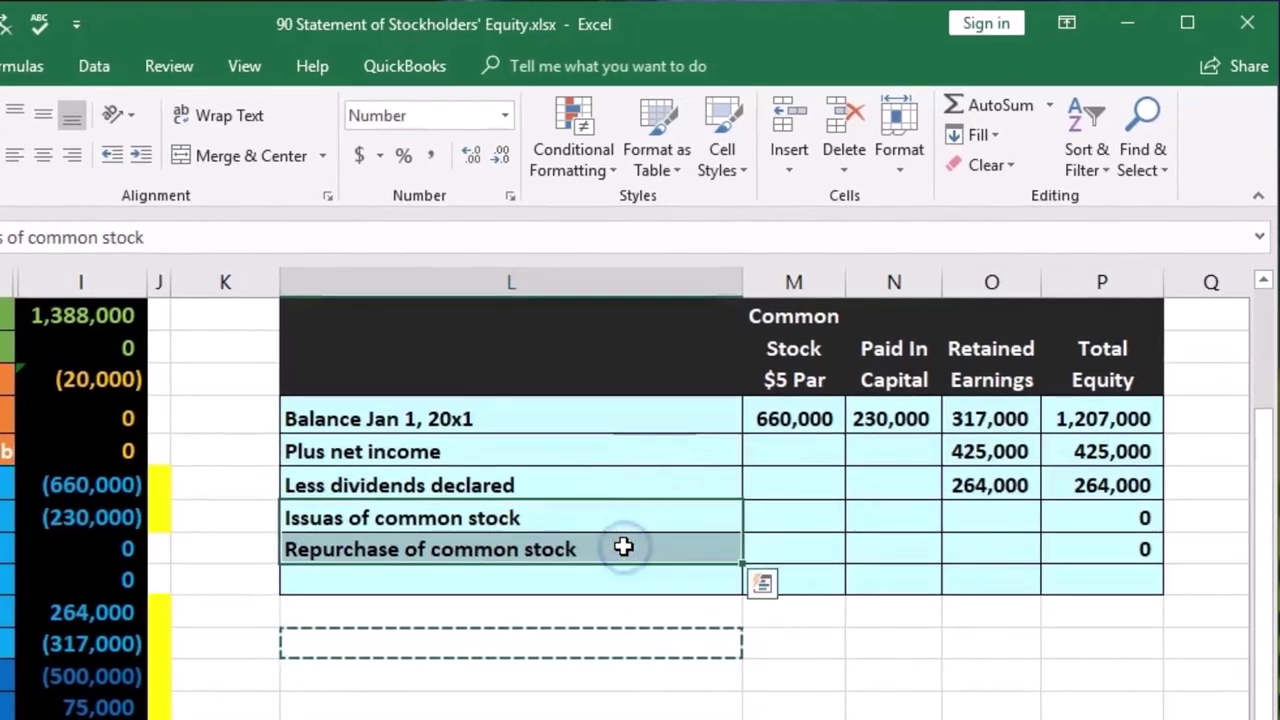
left_click(592, 578)
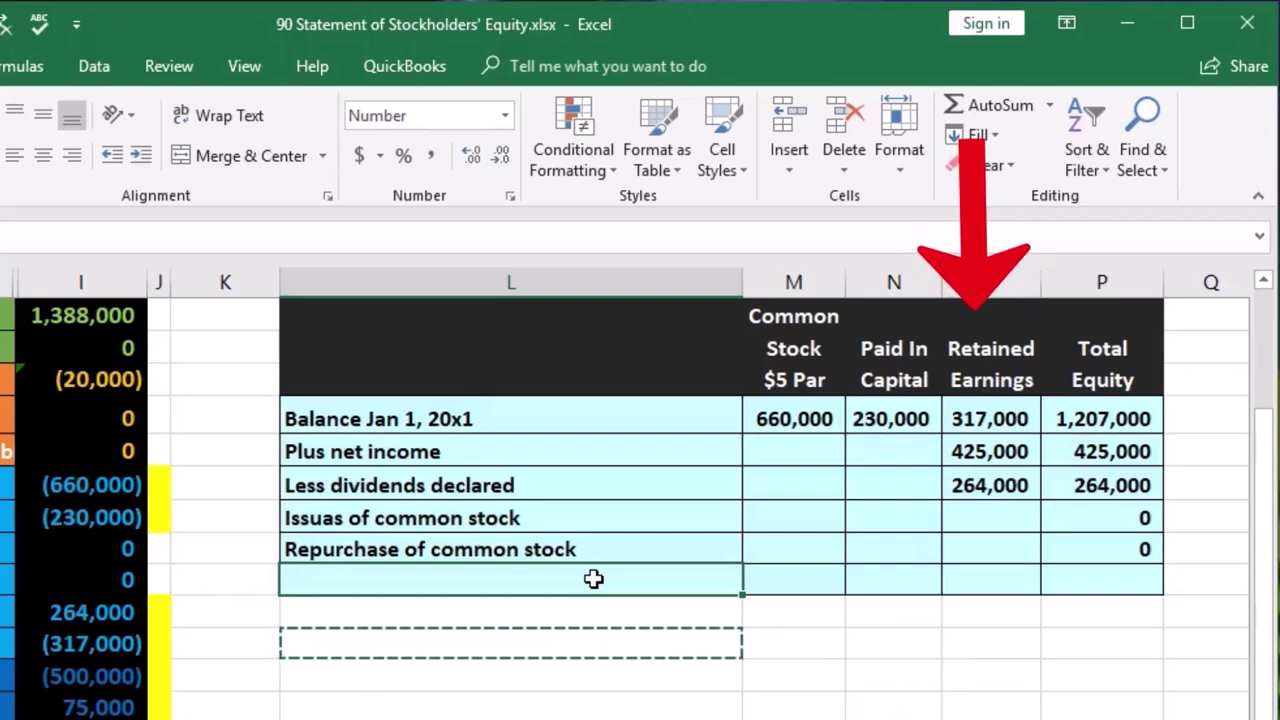
left_click(523, 418)
right_click(525, 420)
left_click(548, 465)
left_click(449, 577)
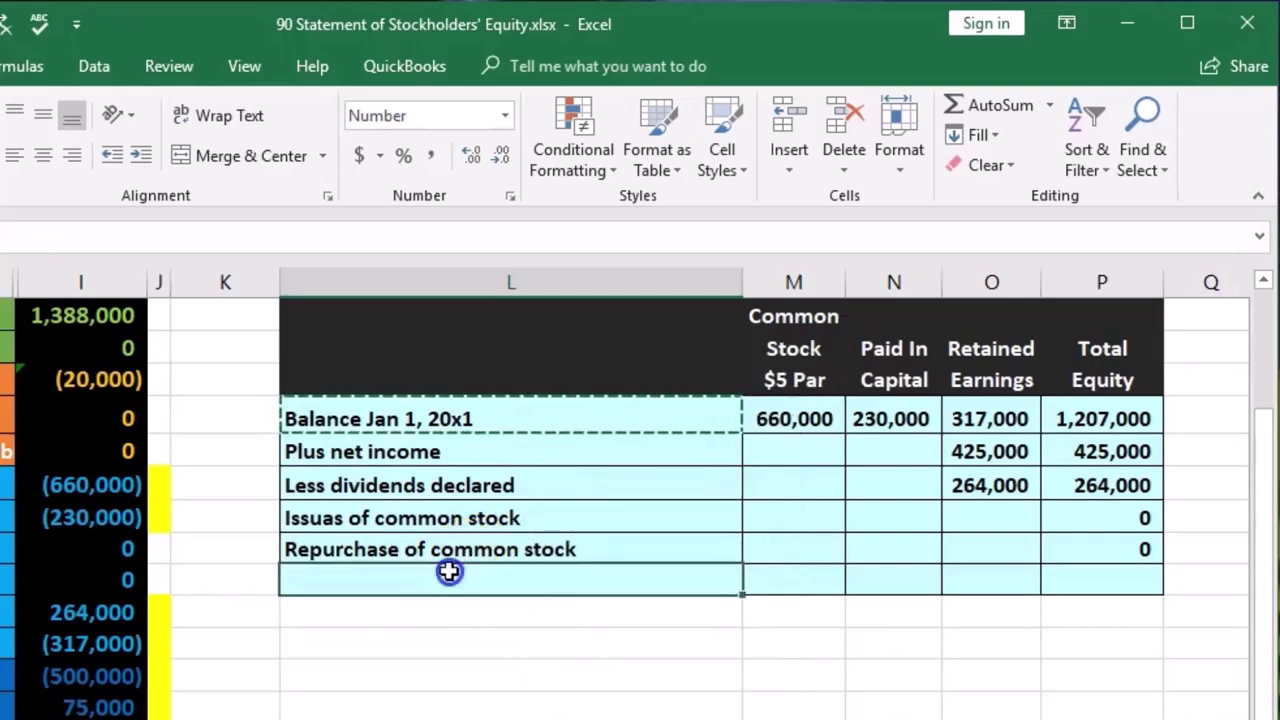
right_click(449, 577)
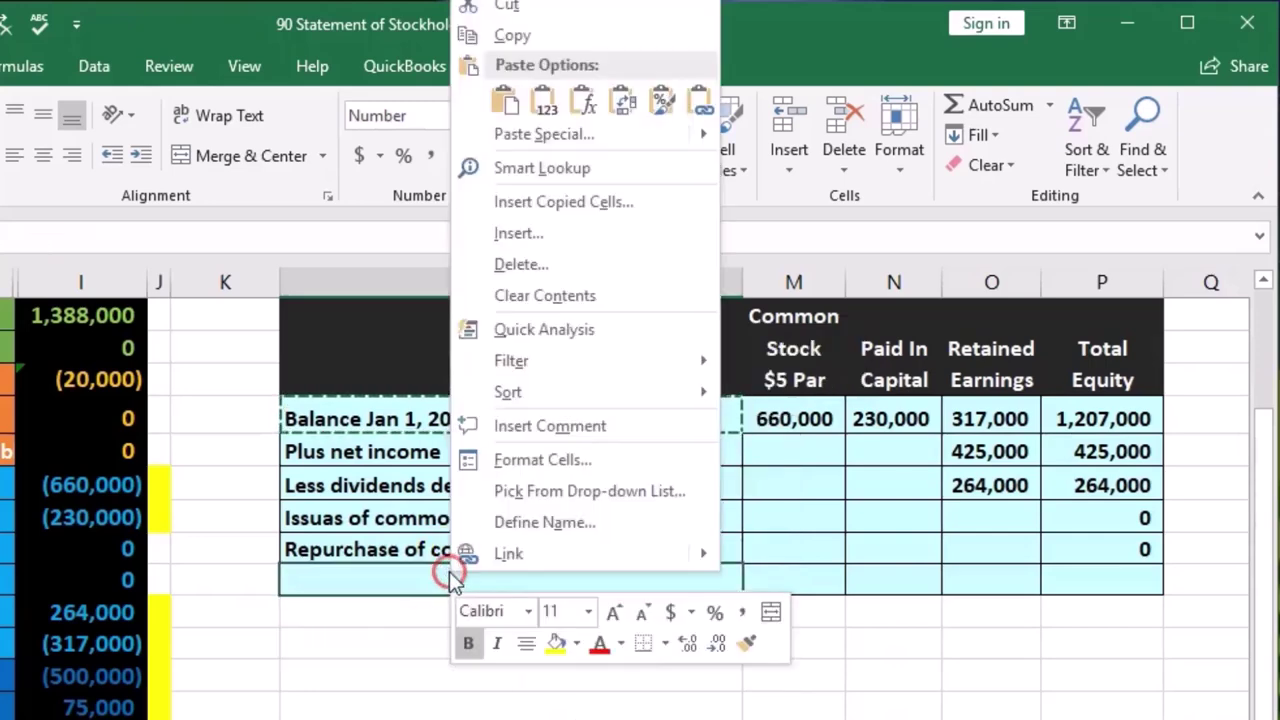
left_click(543, 103)
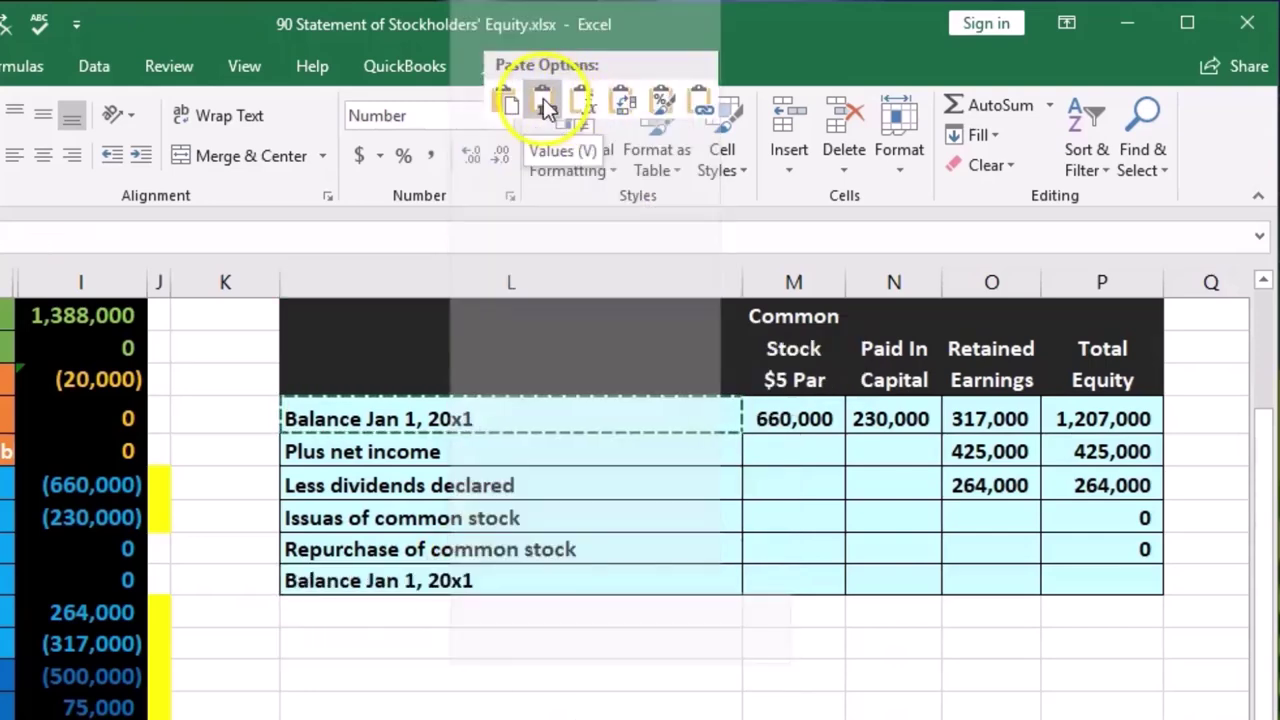
double_click(413, 580)
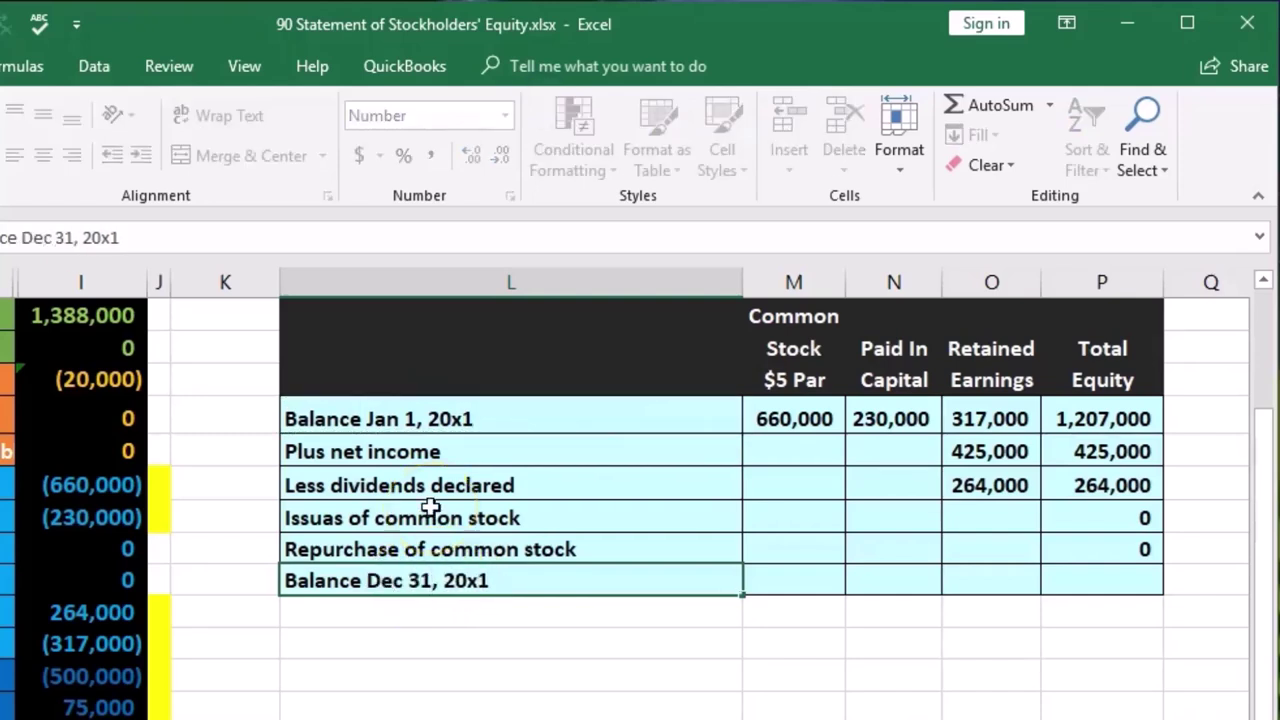
key("Return")
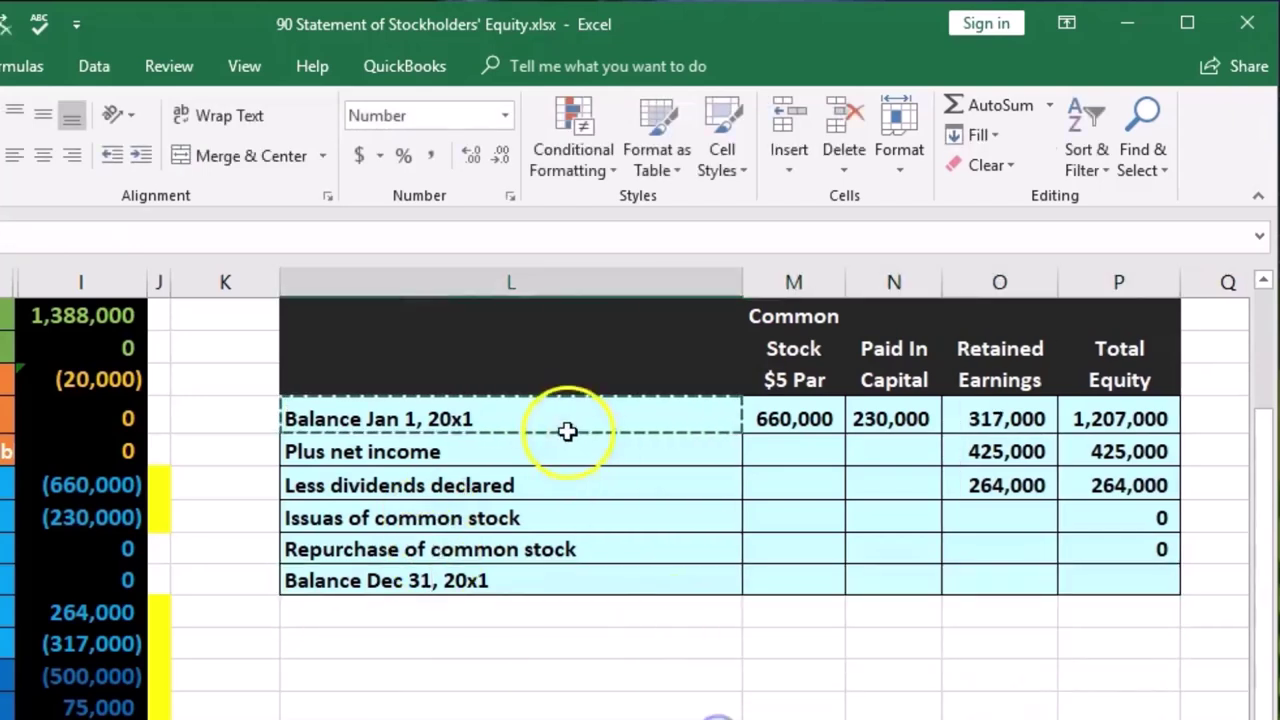
- Review the opening balances in M10:O10 and compute the ending retained earnings in Calculator as 317,000 + 425,000 - 264,000
left_click(538, 585)
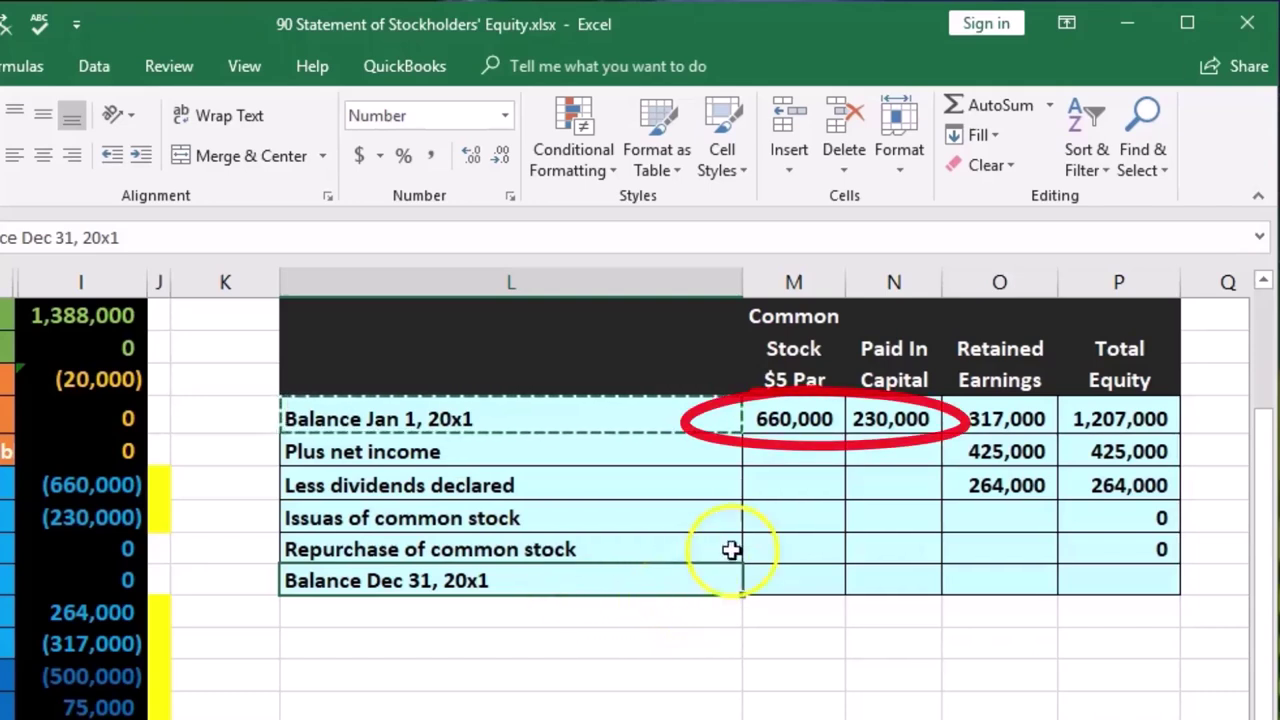
left_click_drag(790, 447, 870, 426)
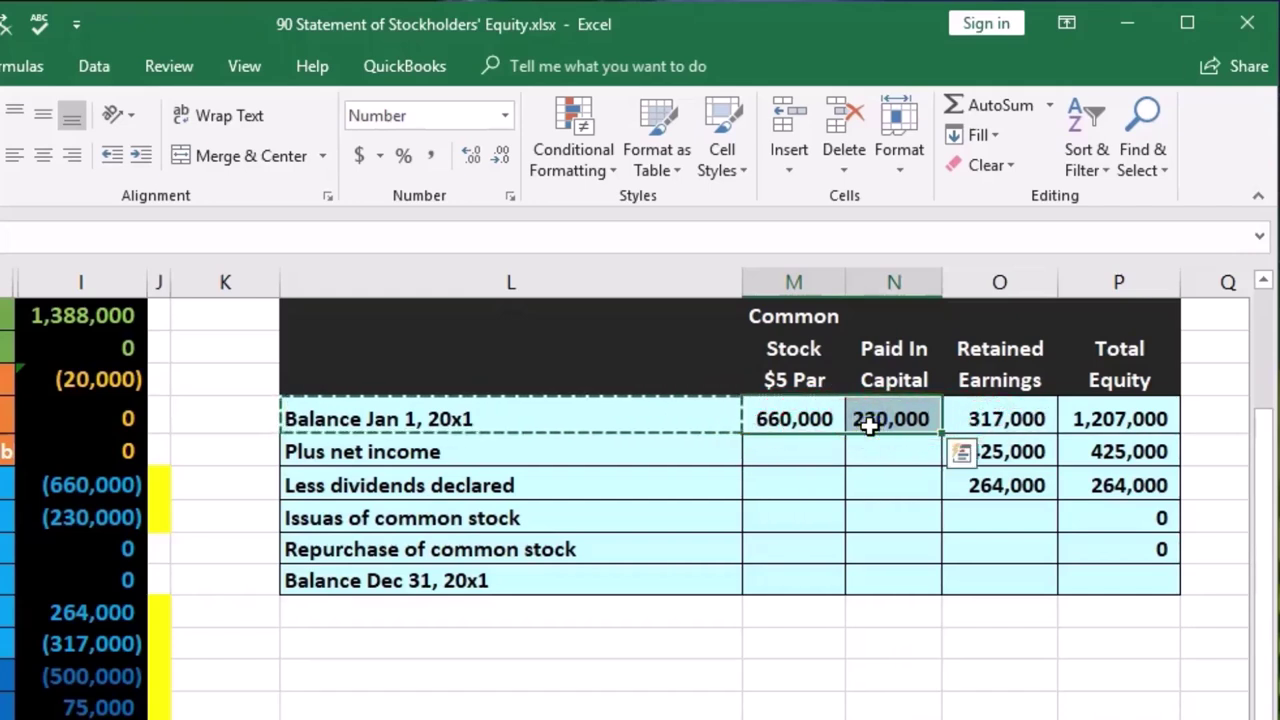
left_click(1015, 420)
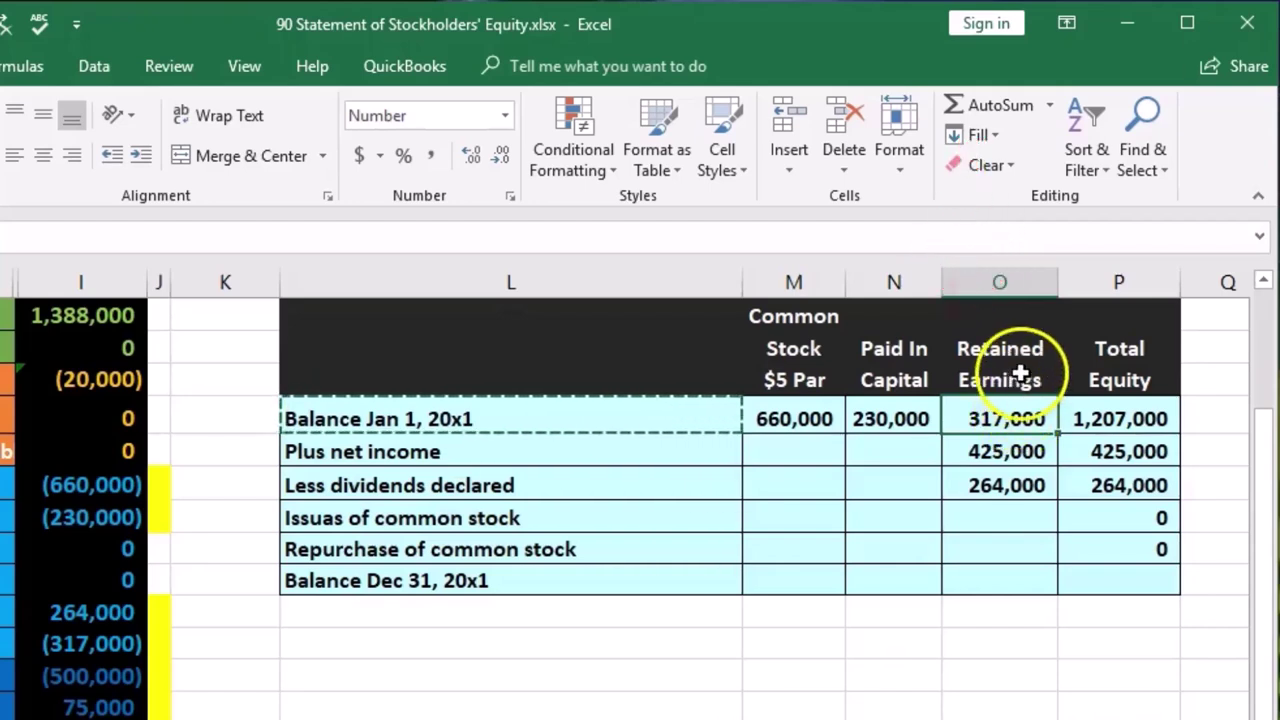
left_click(1014, 582)
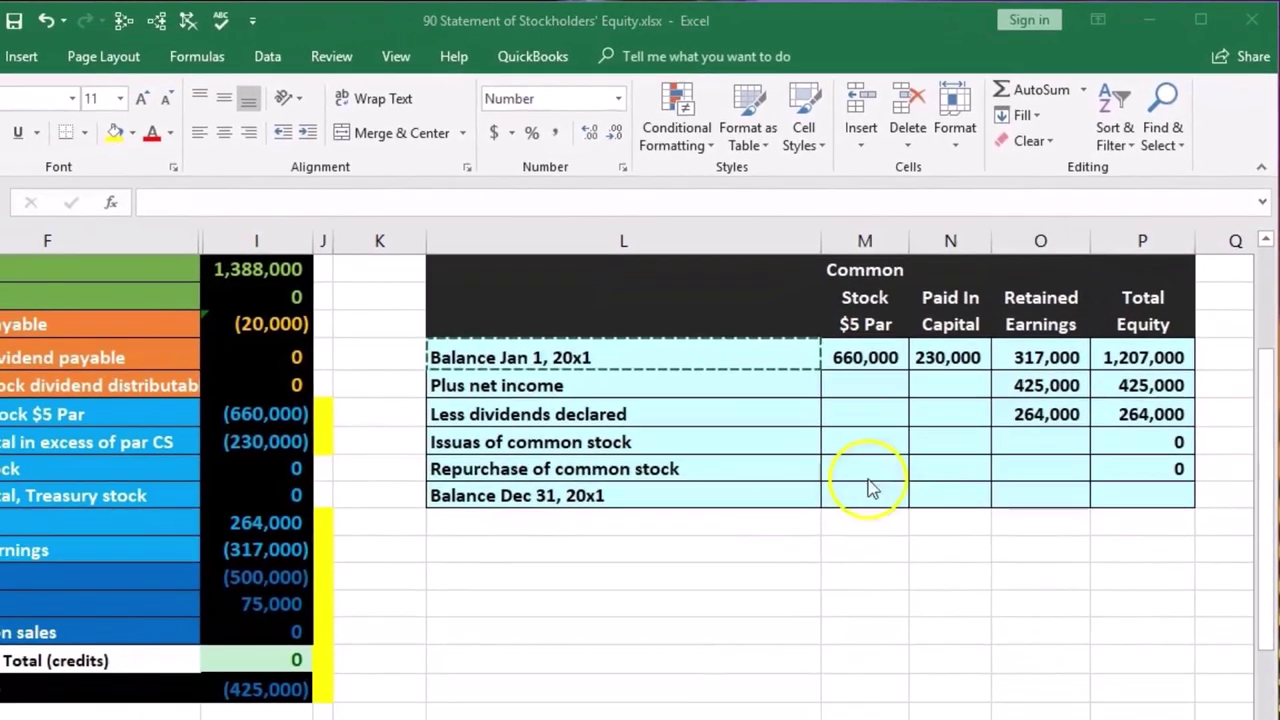
key("XF86Calculator")
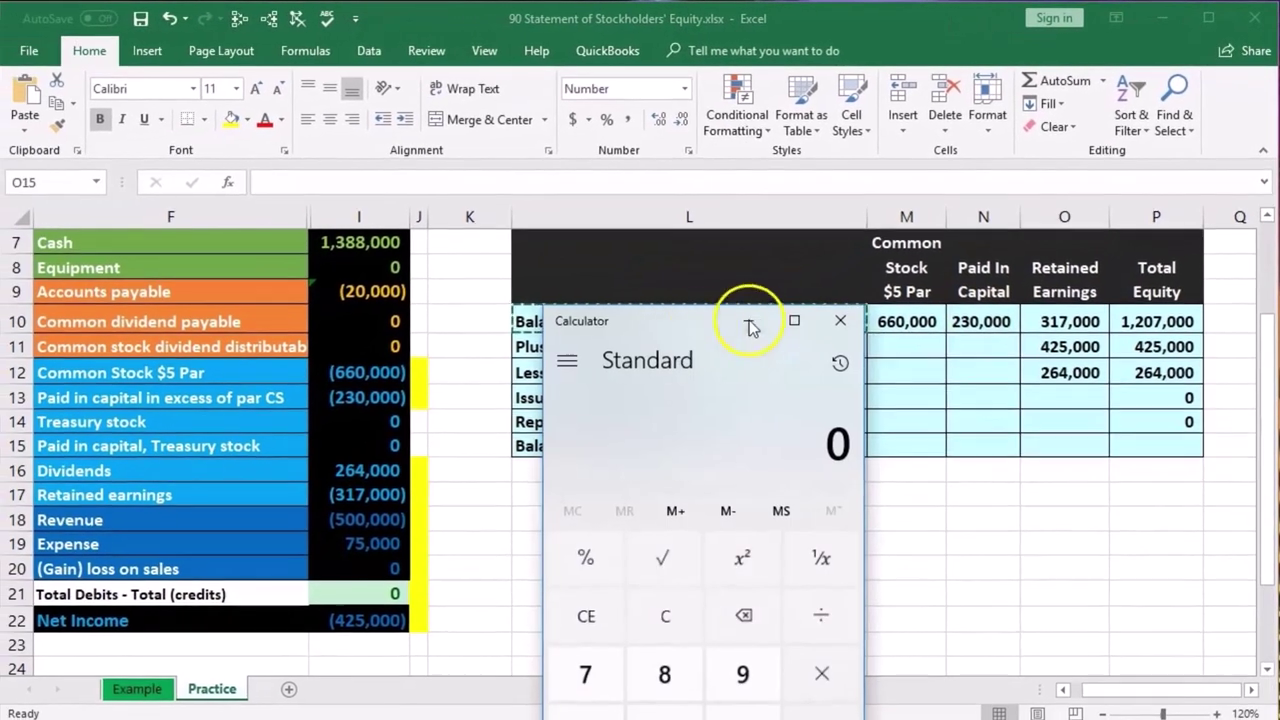
left_click_drag(638, 325, 917, 400)
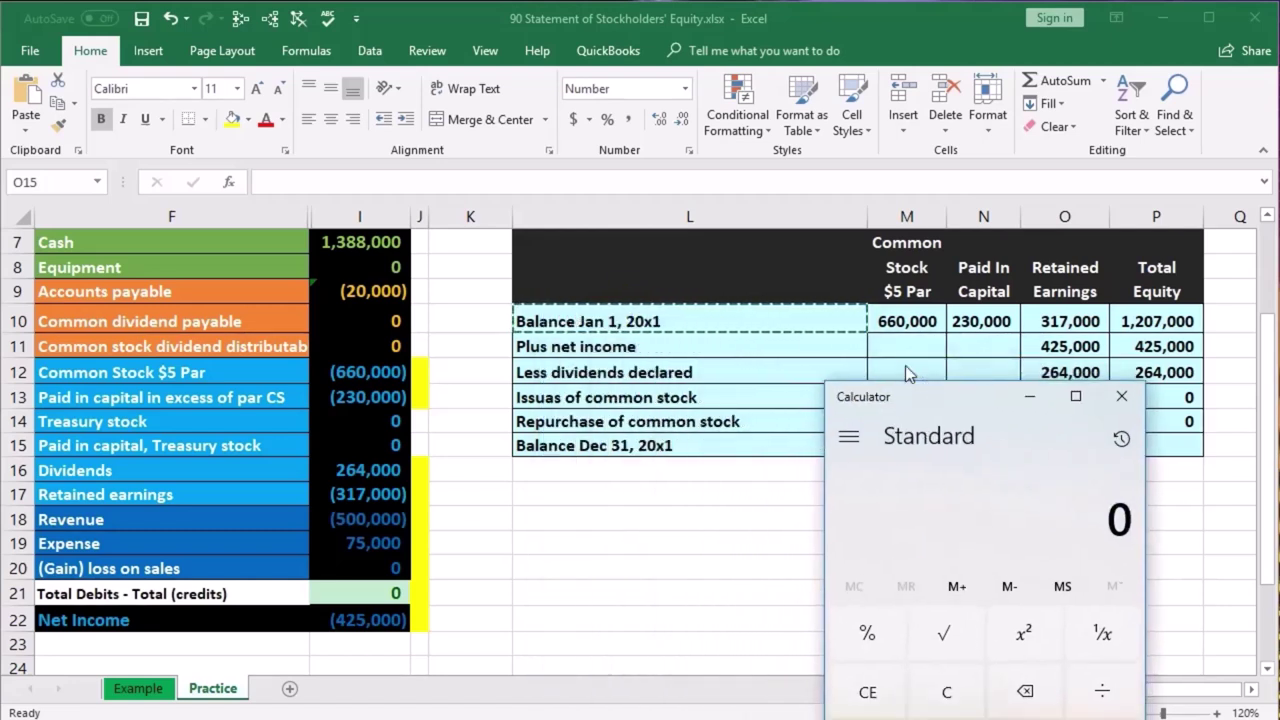
type("317,000")
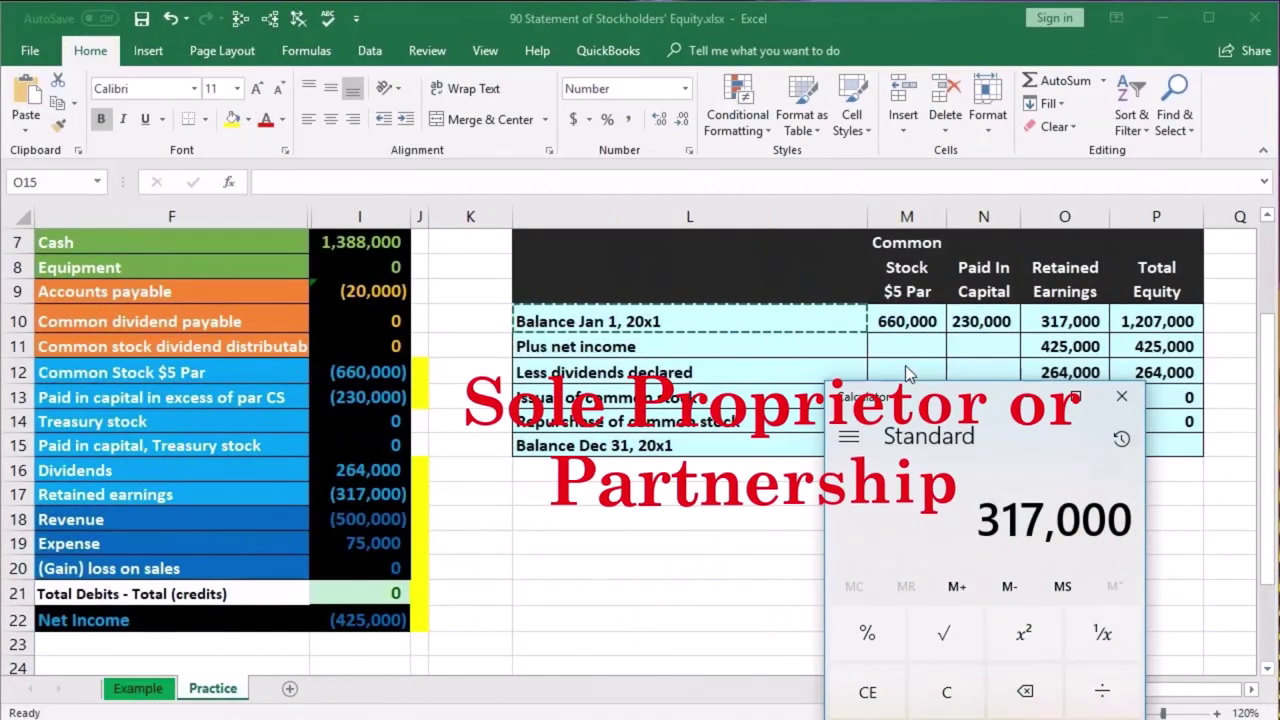
key("plus")
type("425000")
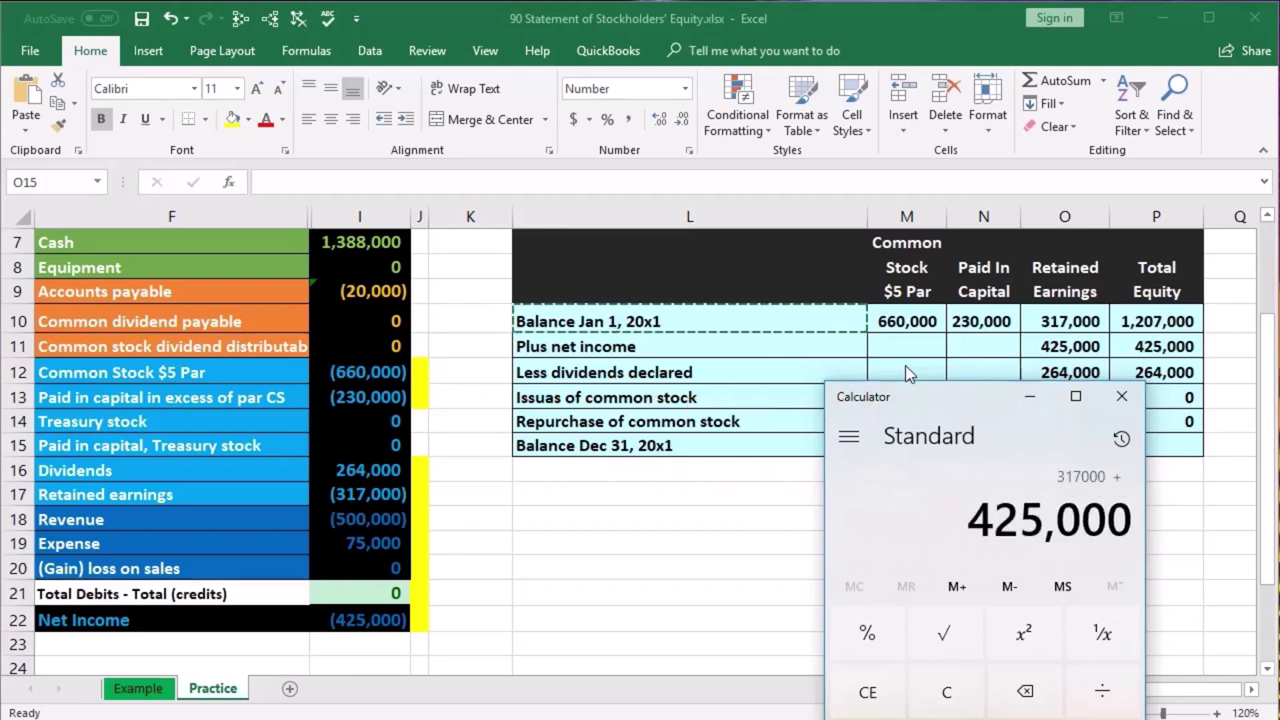
key("Return")
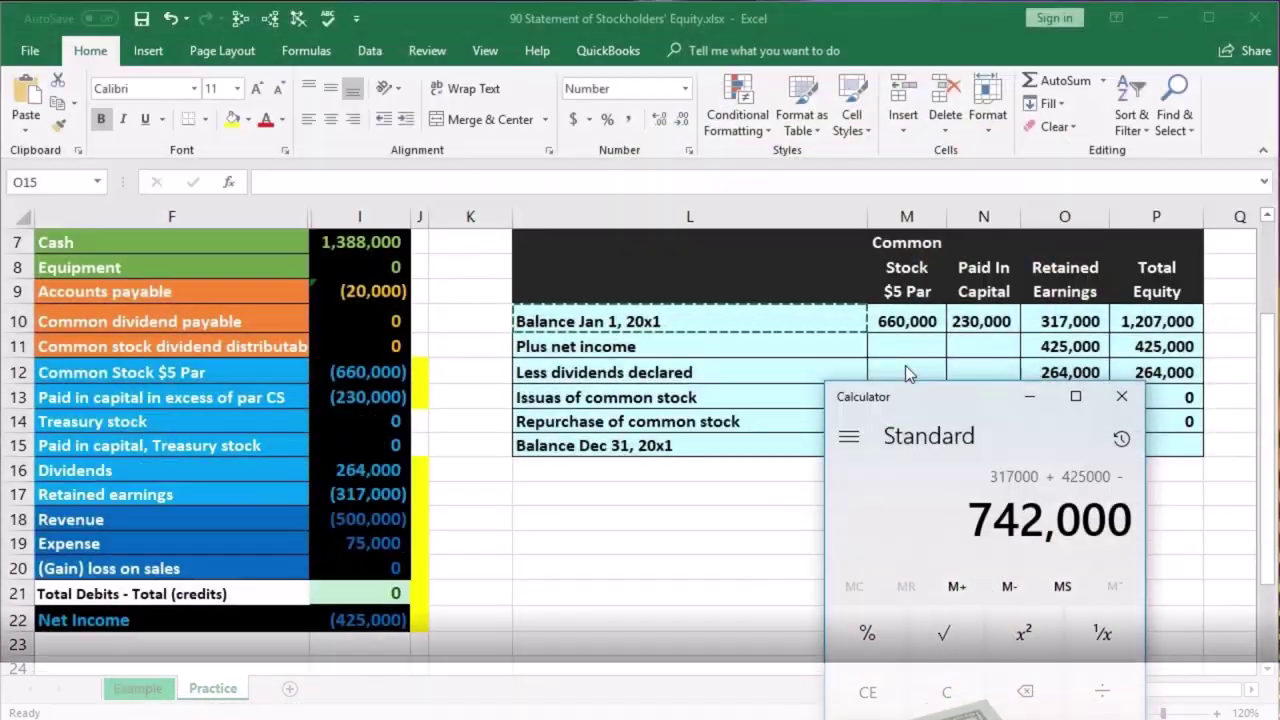
type("264000")
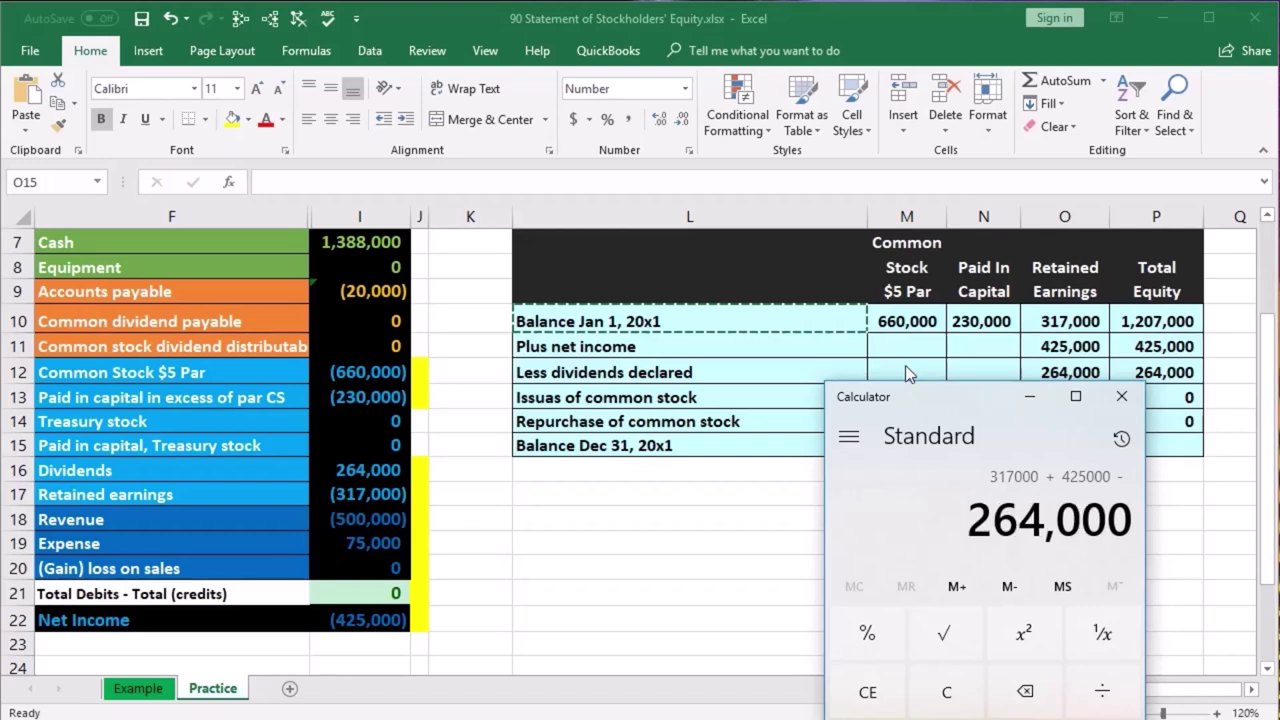
key("Return")
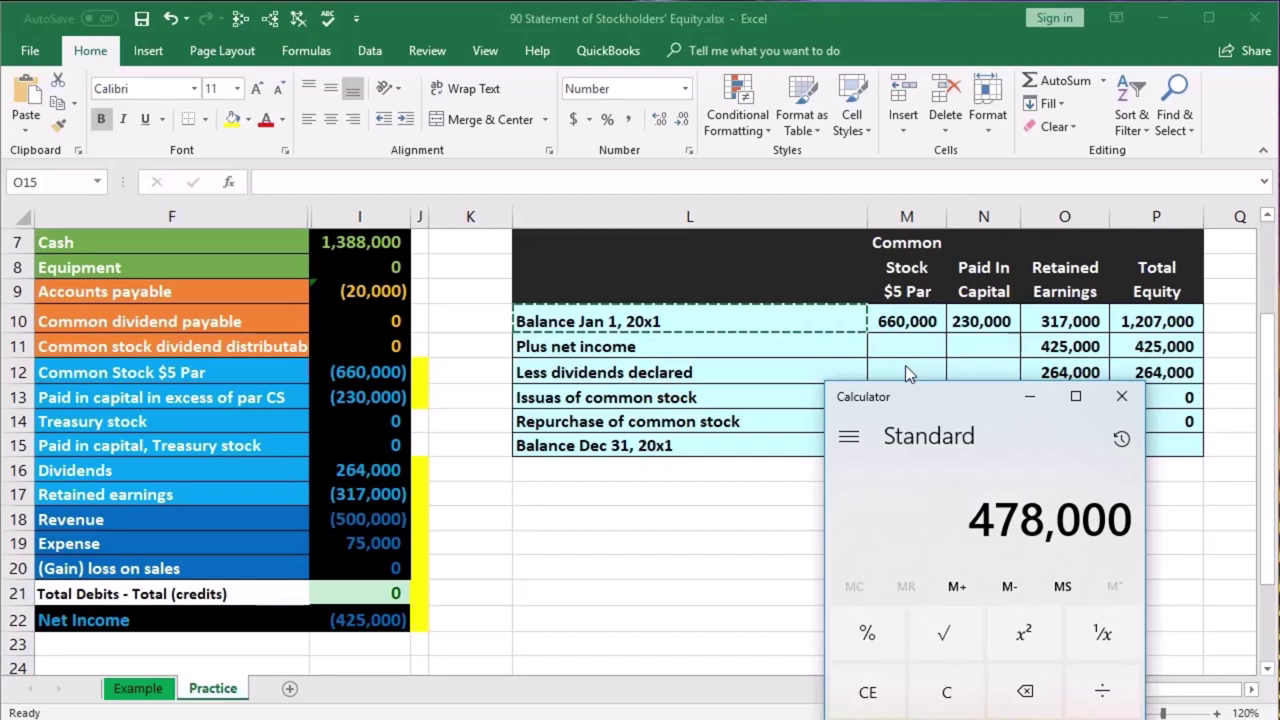
- Close Calculator and enter the ending retained earnings formula =O10+O11-O12 in O15
left_click(1124, 398)
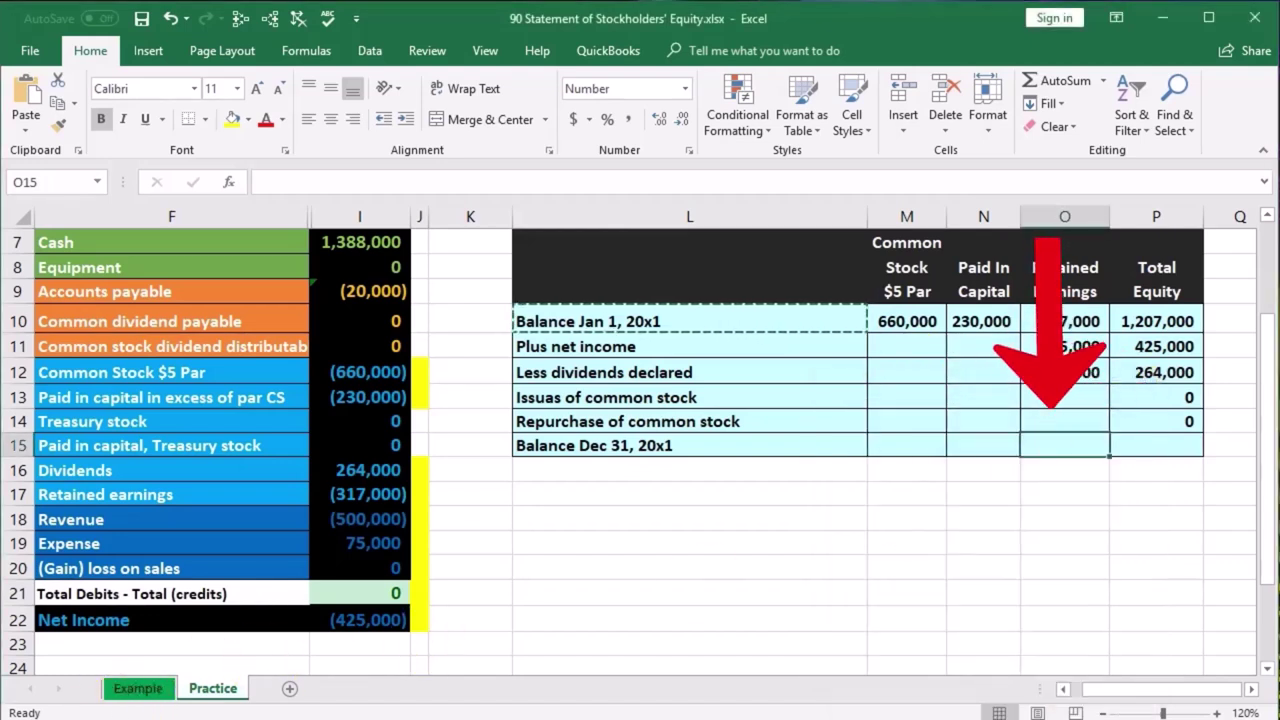
type("=O10")
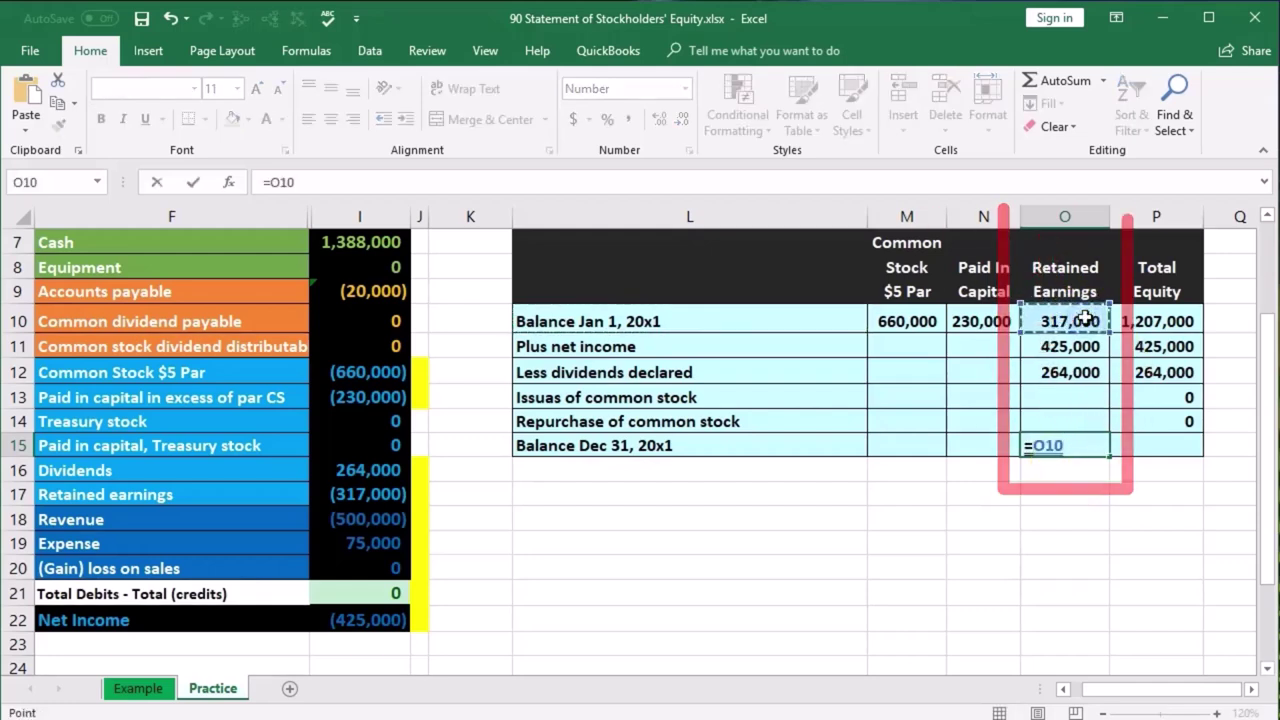
type("+")
left_click(1070, 345)
type("-")
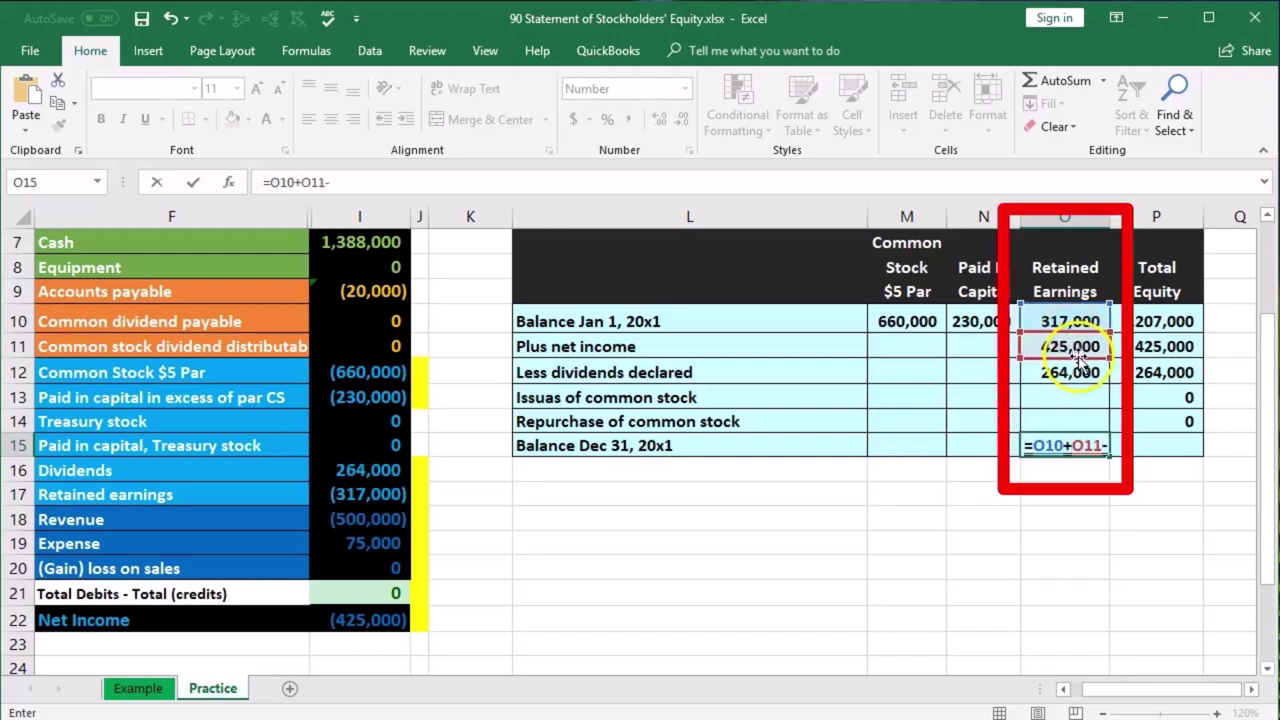
left_click(1072, 372)
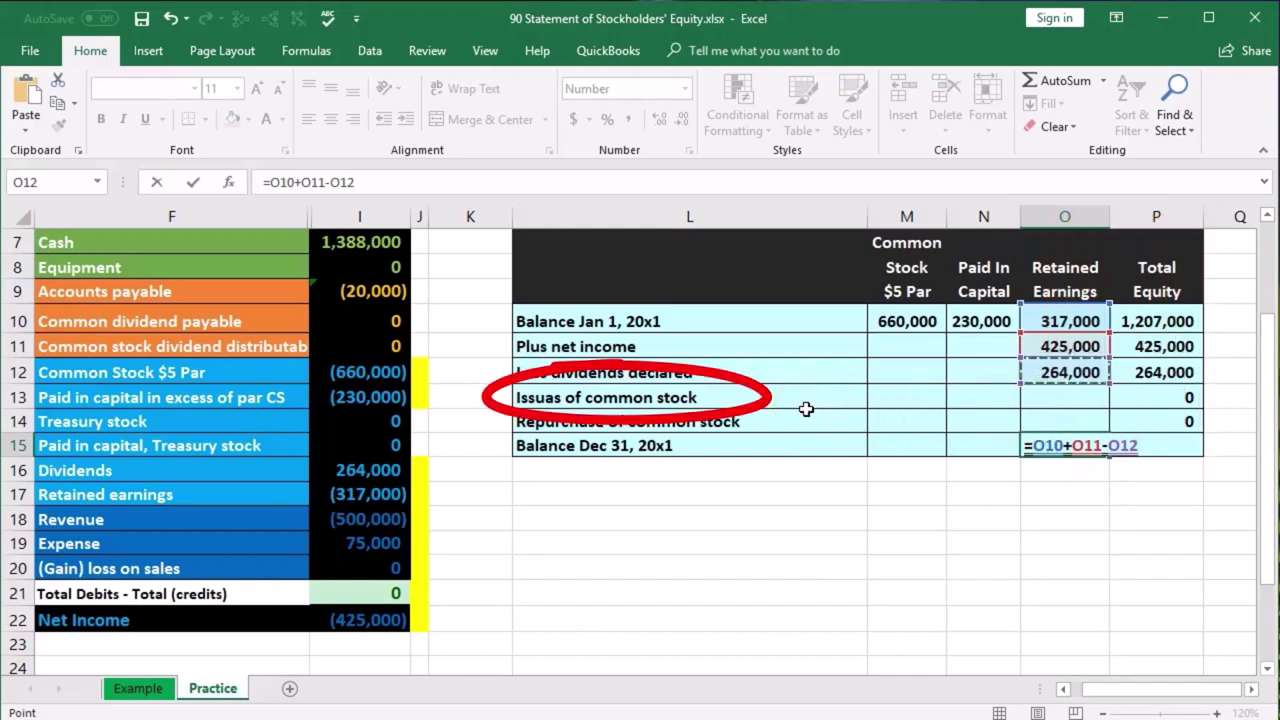
key("Return")
- Correct the label in L13 to "Issuance of common stock"
left_click(725, 421)
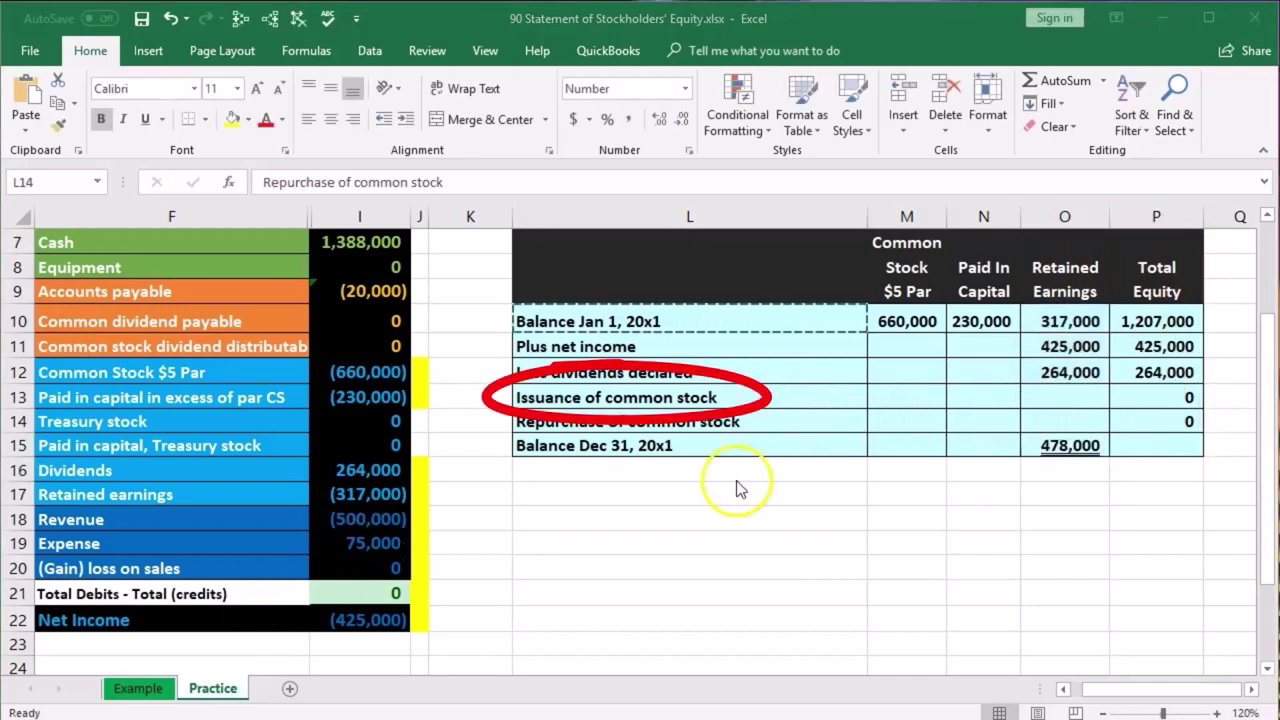
left_click(730, 400)
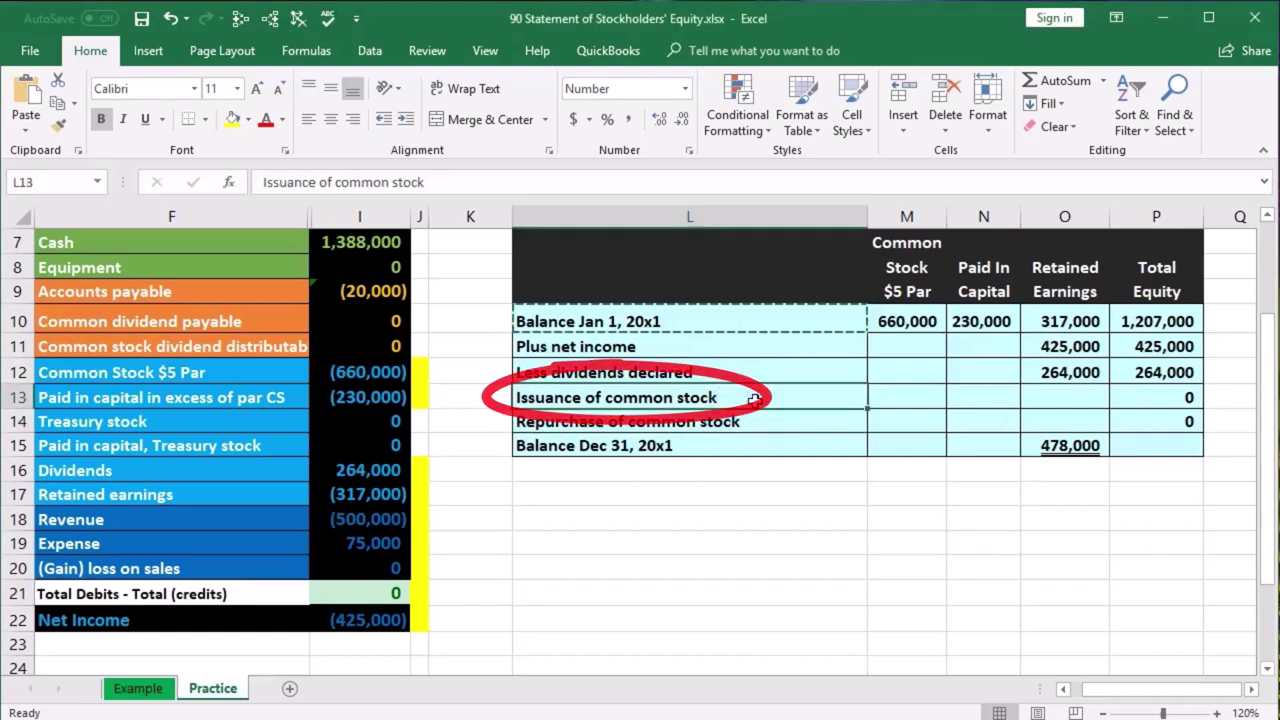
left_click(1085, 399)
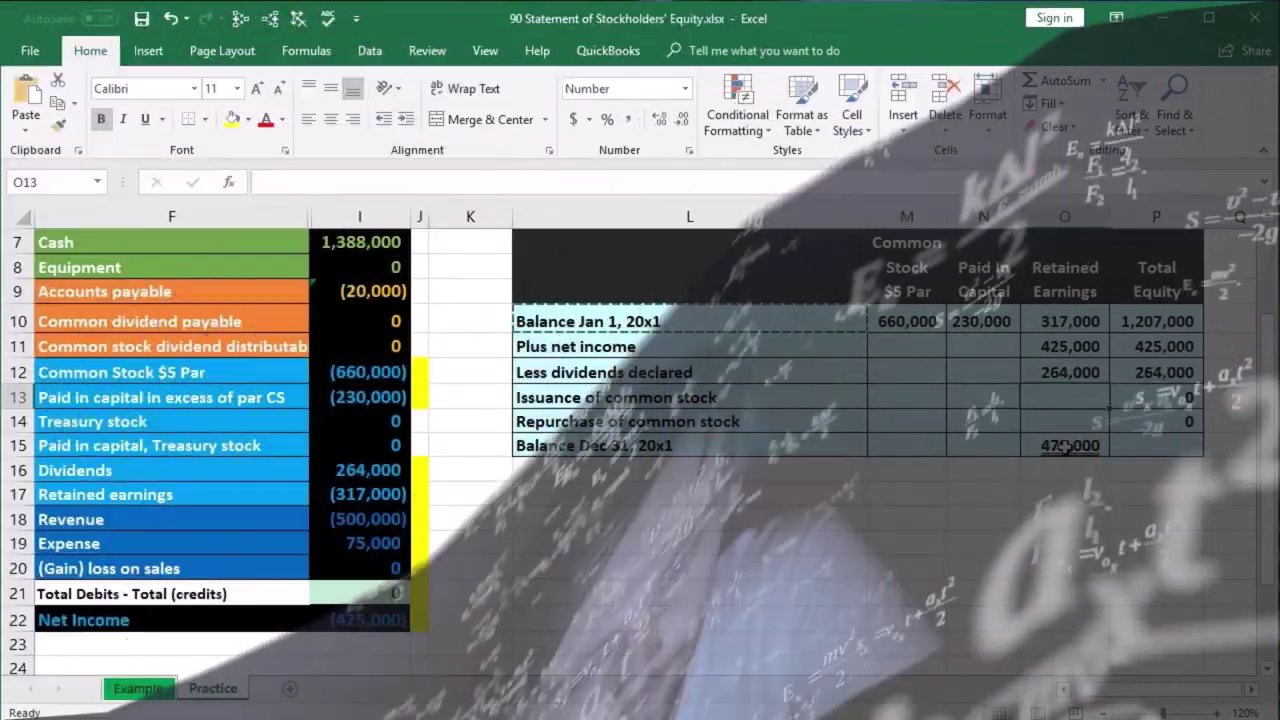
- Extend the ending retained earnings formula in O15 to =O10+O11-O12+O13-O14
double_click(1066, 447)
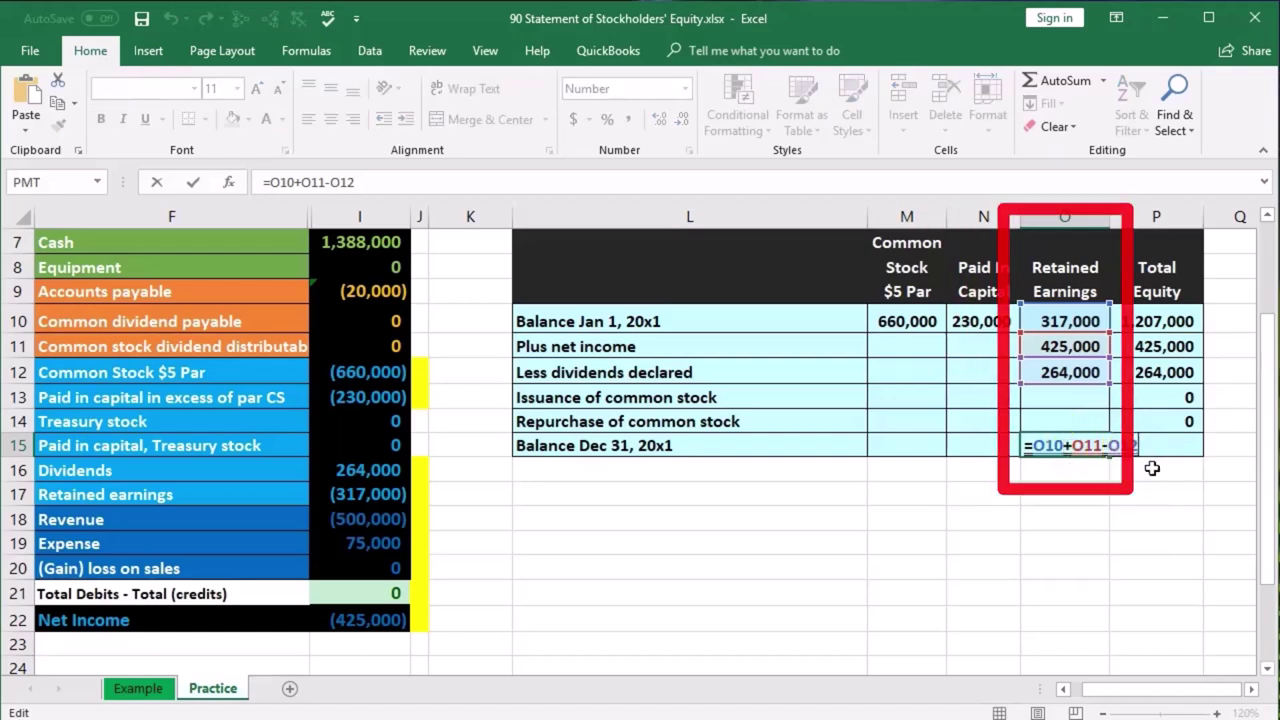
type("+")
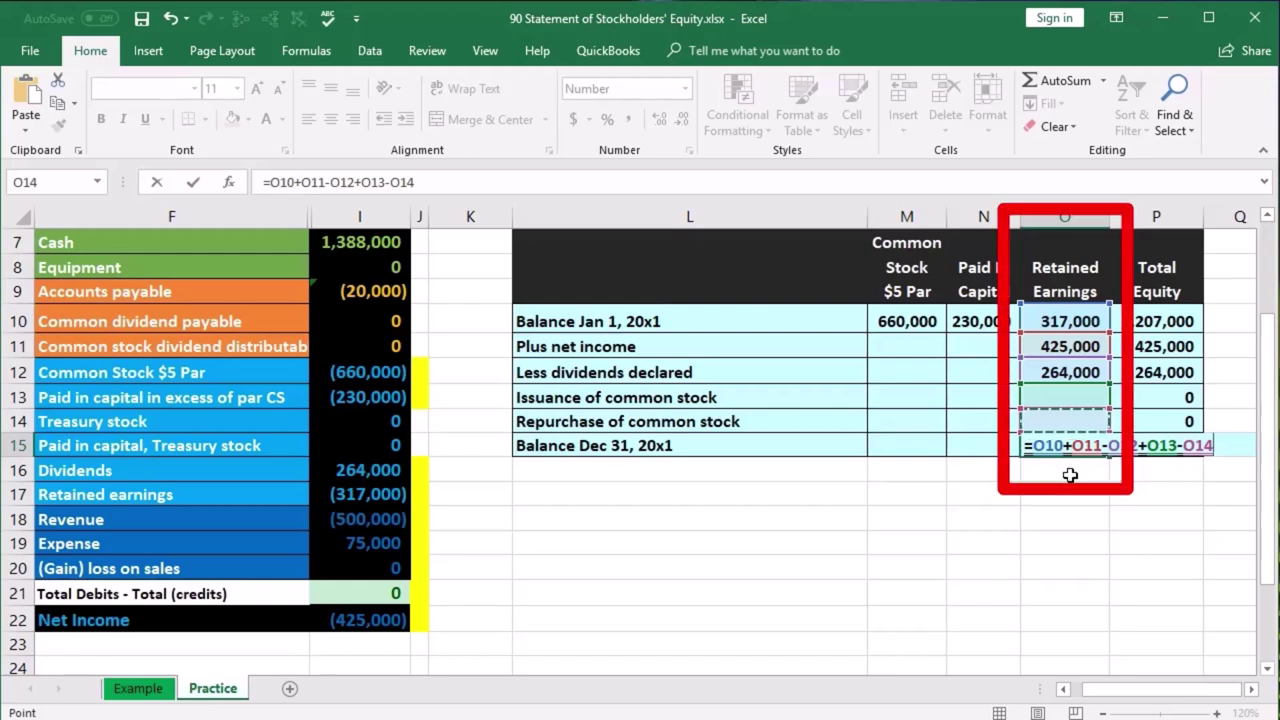
key("Return")
left_click(1072, 446)
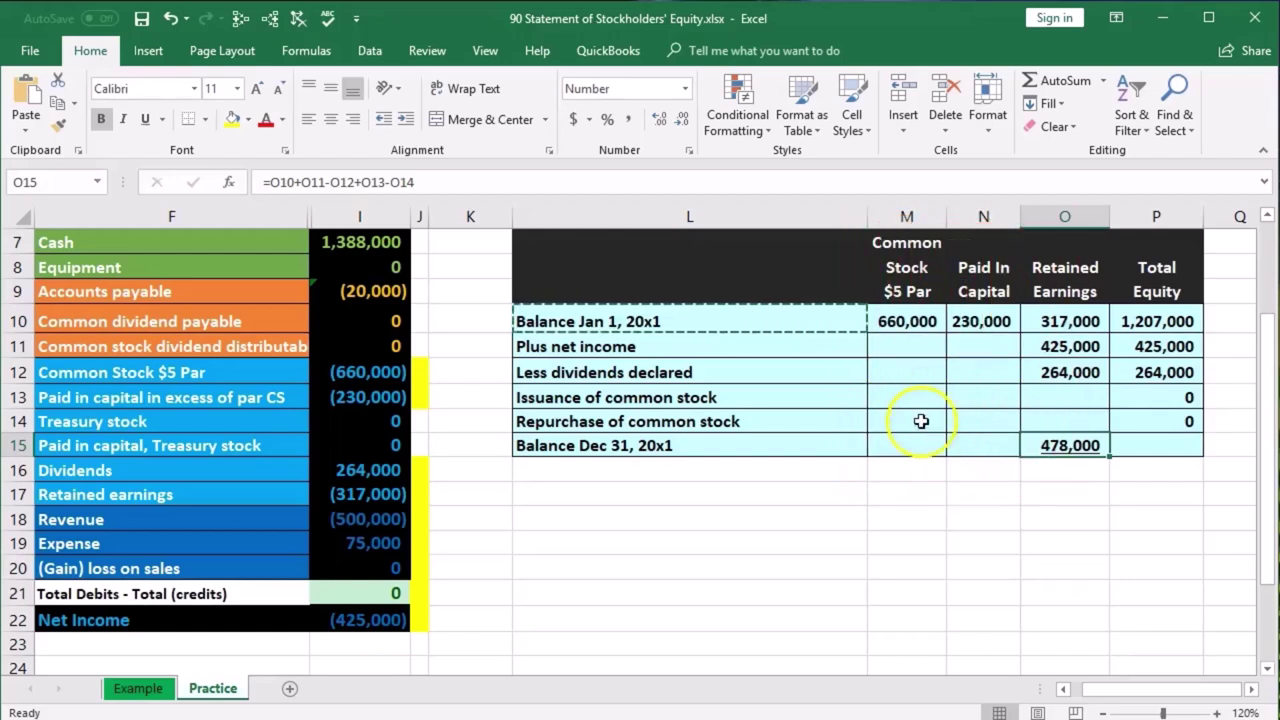
- Copy the ending balance formula from O15 into M15:N15 and check the formula in M15
right_click(1070, 445)
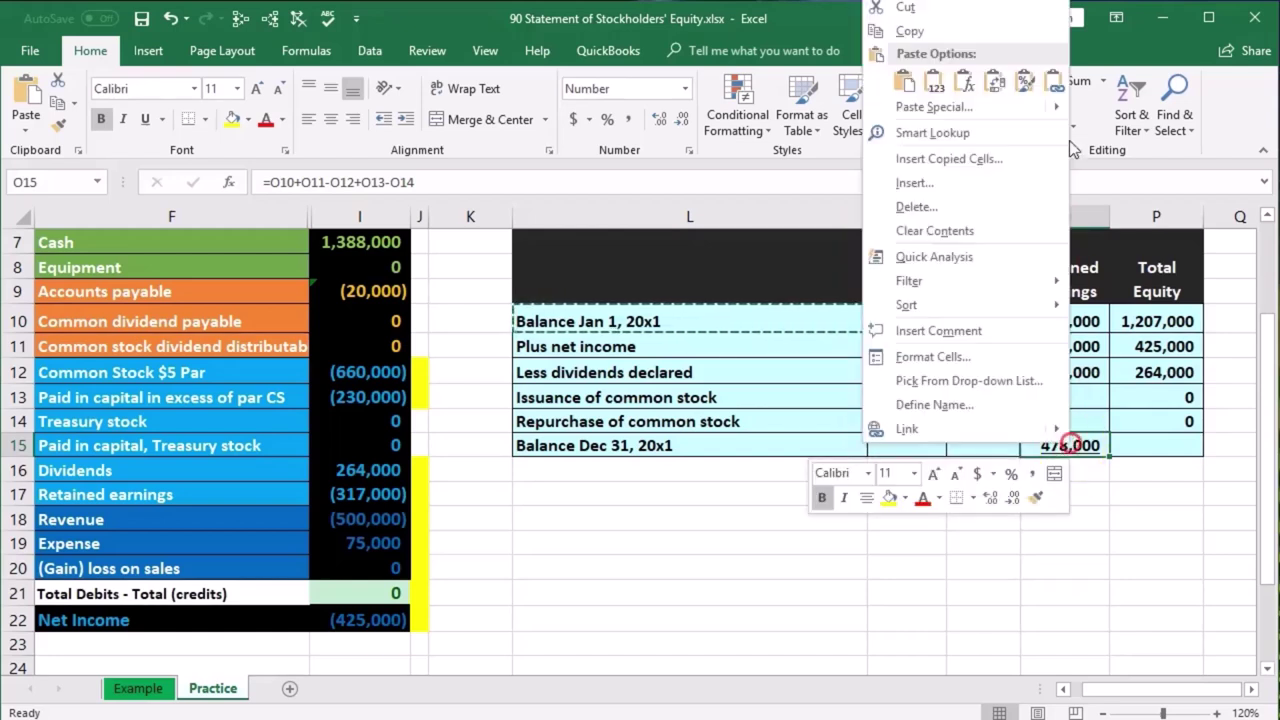
left_click(928, 35)
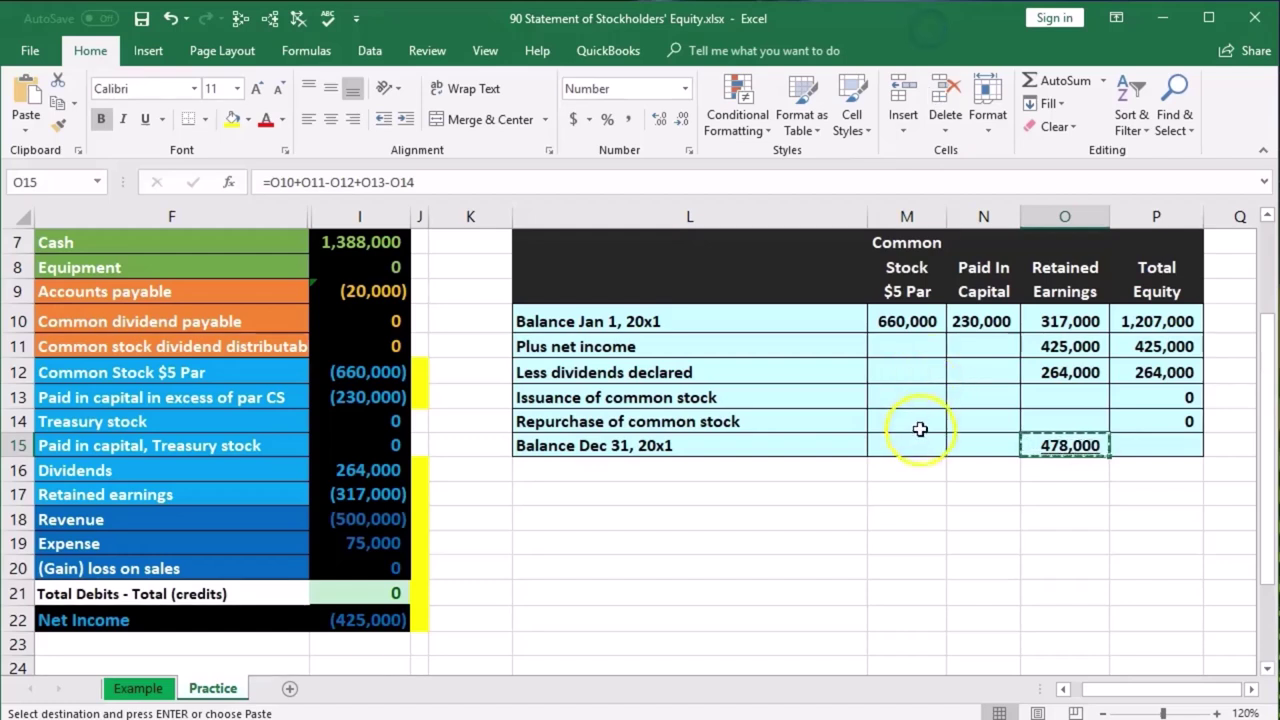
left_click_drag(918, 444, 957, 443)
right_click(958, 443)
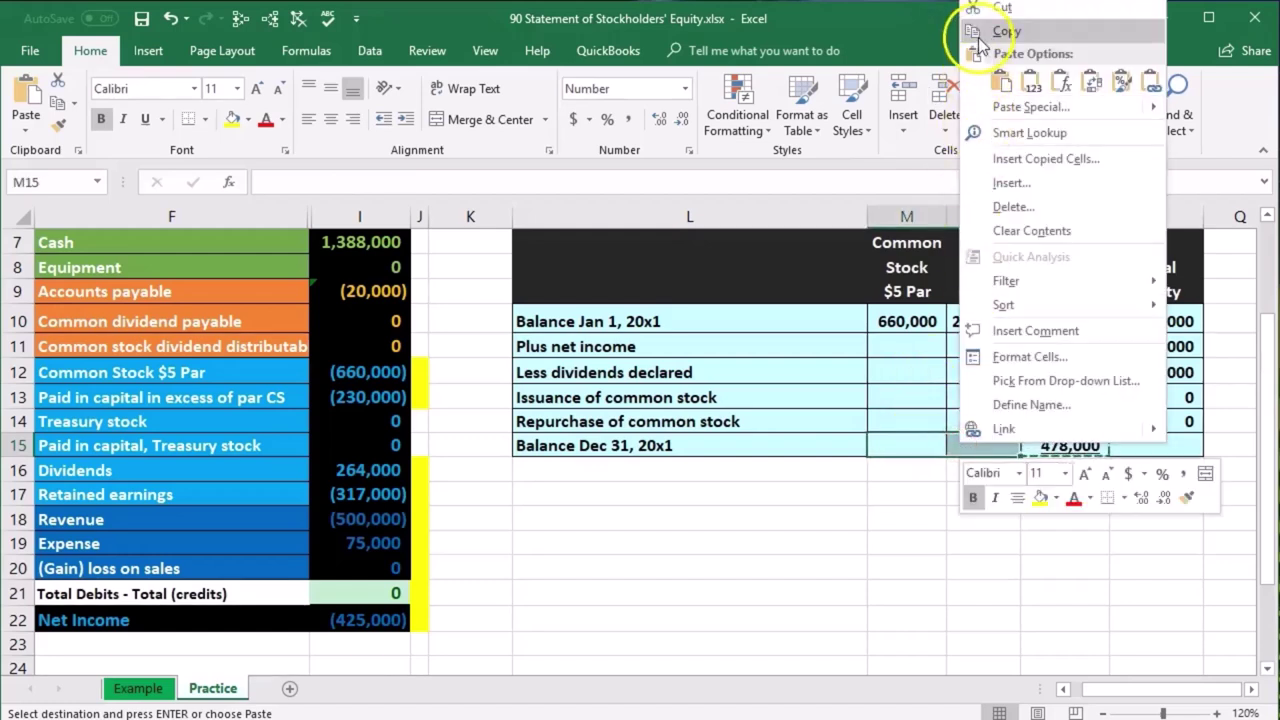
left_click(1003, 85)
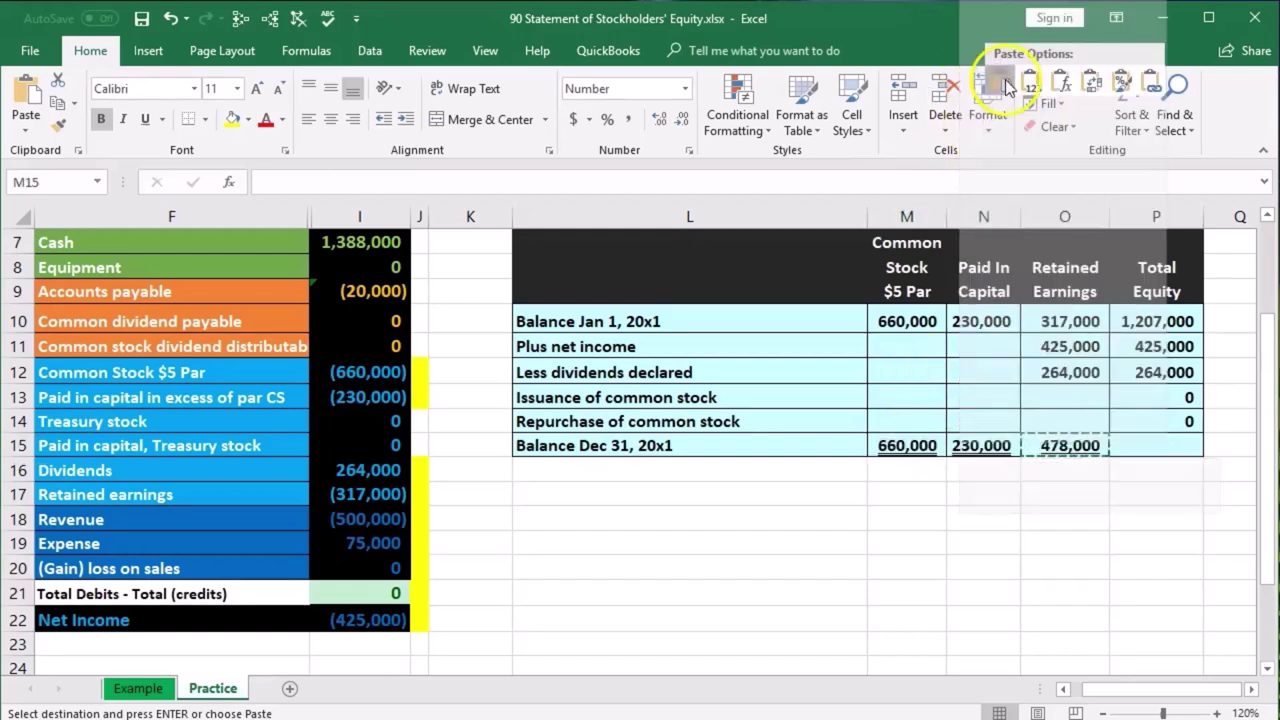
double_click(907, 444)
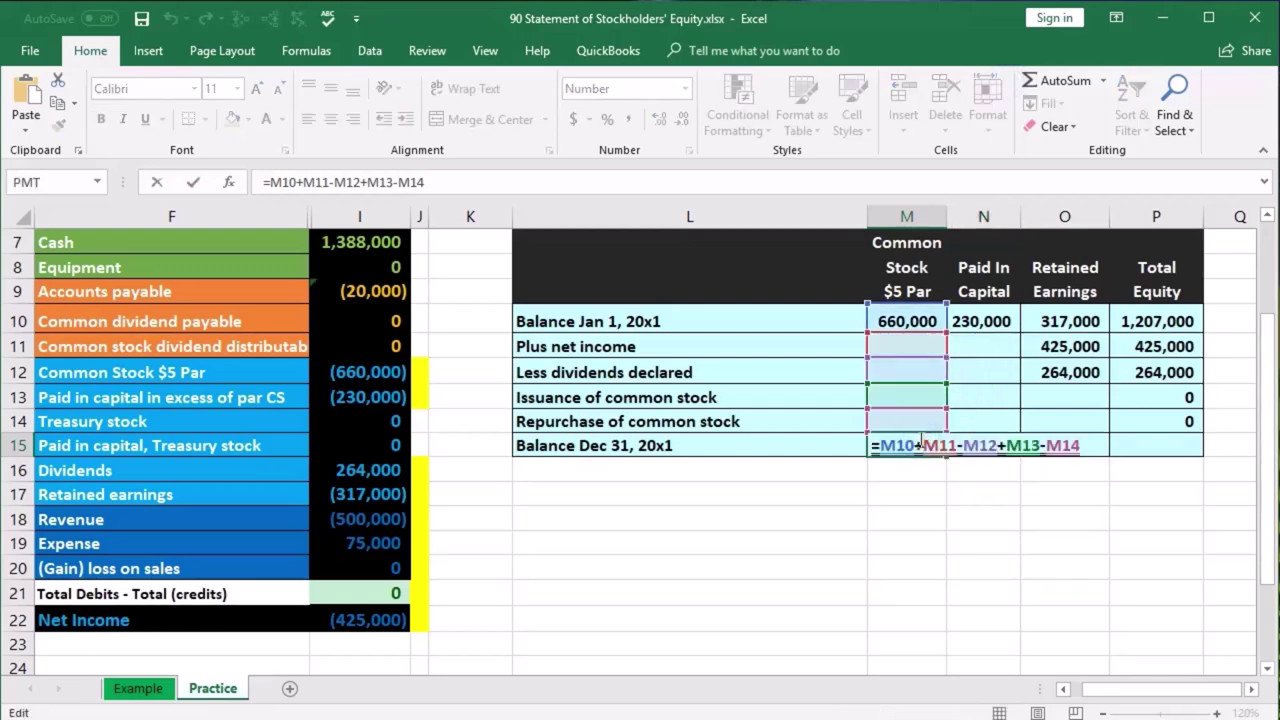
key("Return")
- Paste the copied ending balance formula into the Total Equity cell P15
left_click(1127, 447)
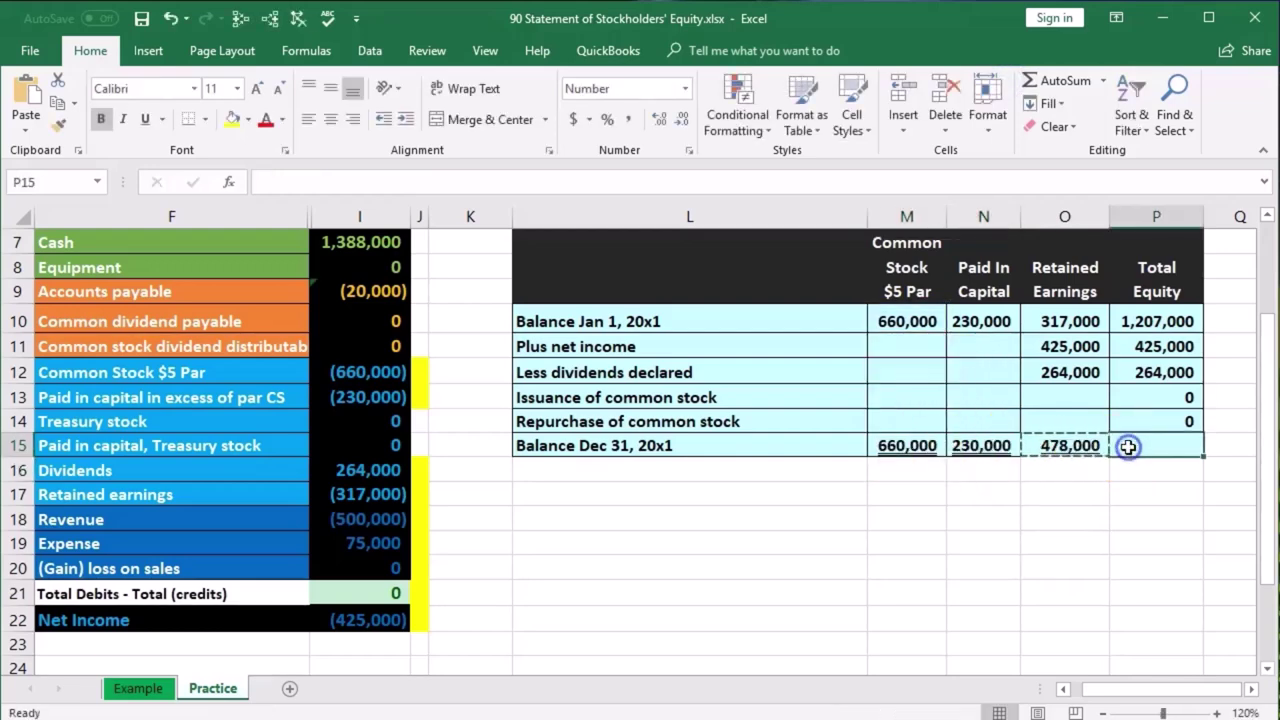
right_click(1127, 447)
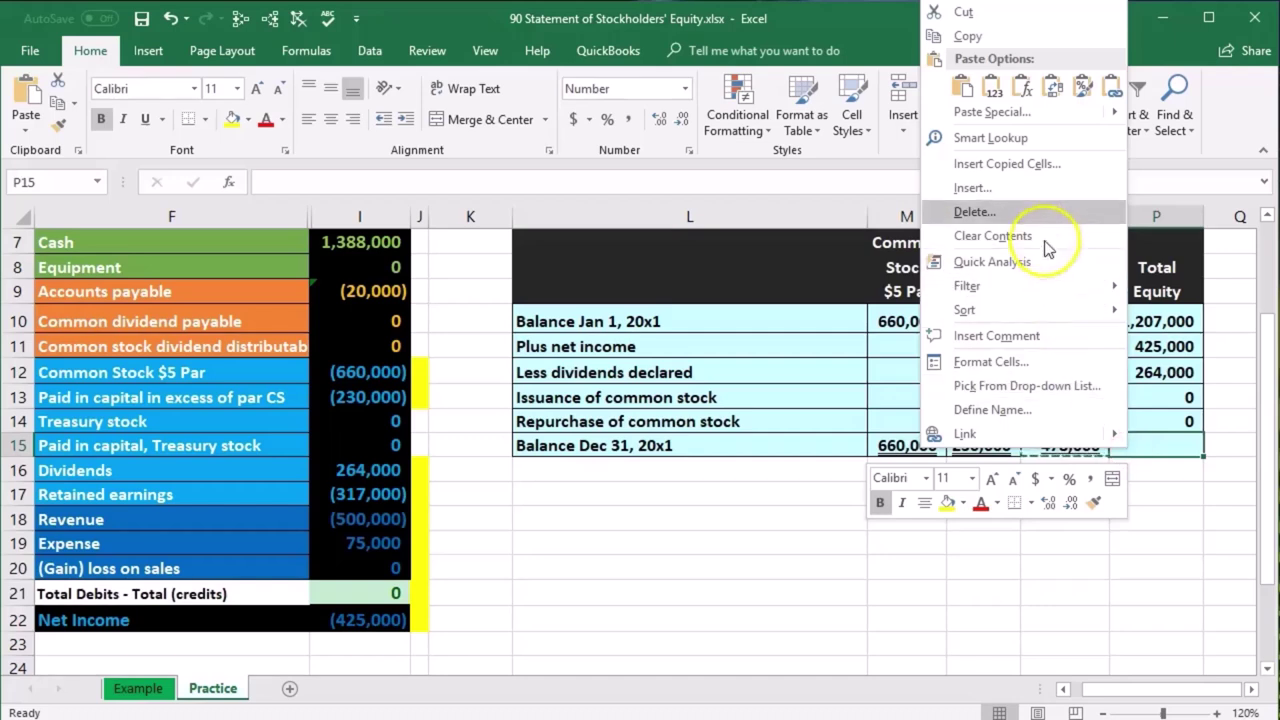
left_click(963, 86)
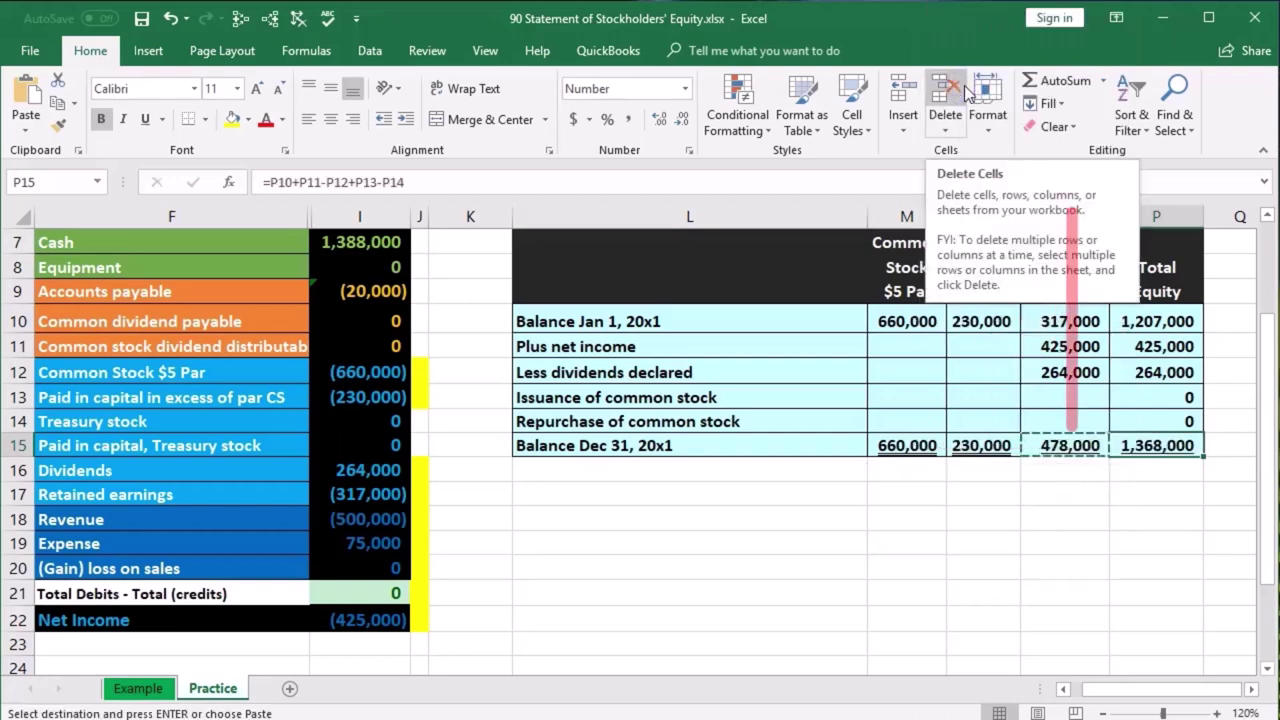
- Review the Total Equity column P10:P14 and compare the ending total with the sum of the trial balance equity accounts in I12:I20
left_click_drag(1160, 321, 1172, 428)
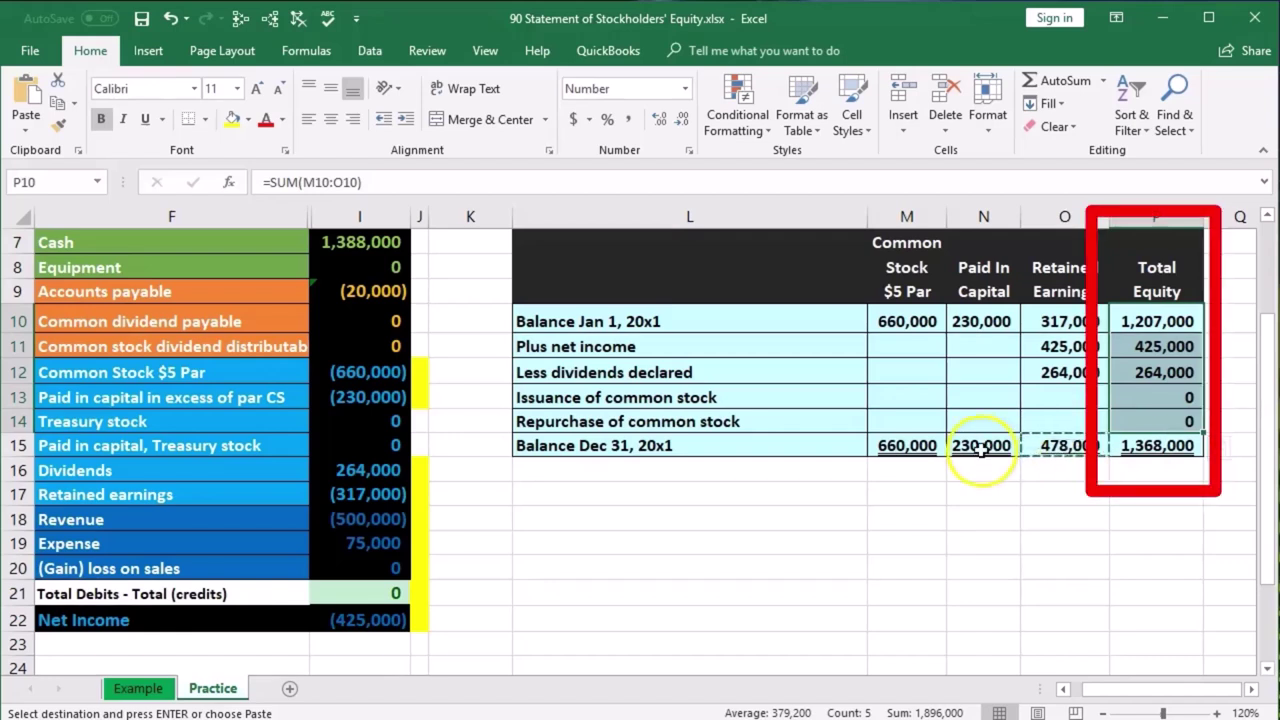
left_click(1098, 538)
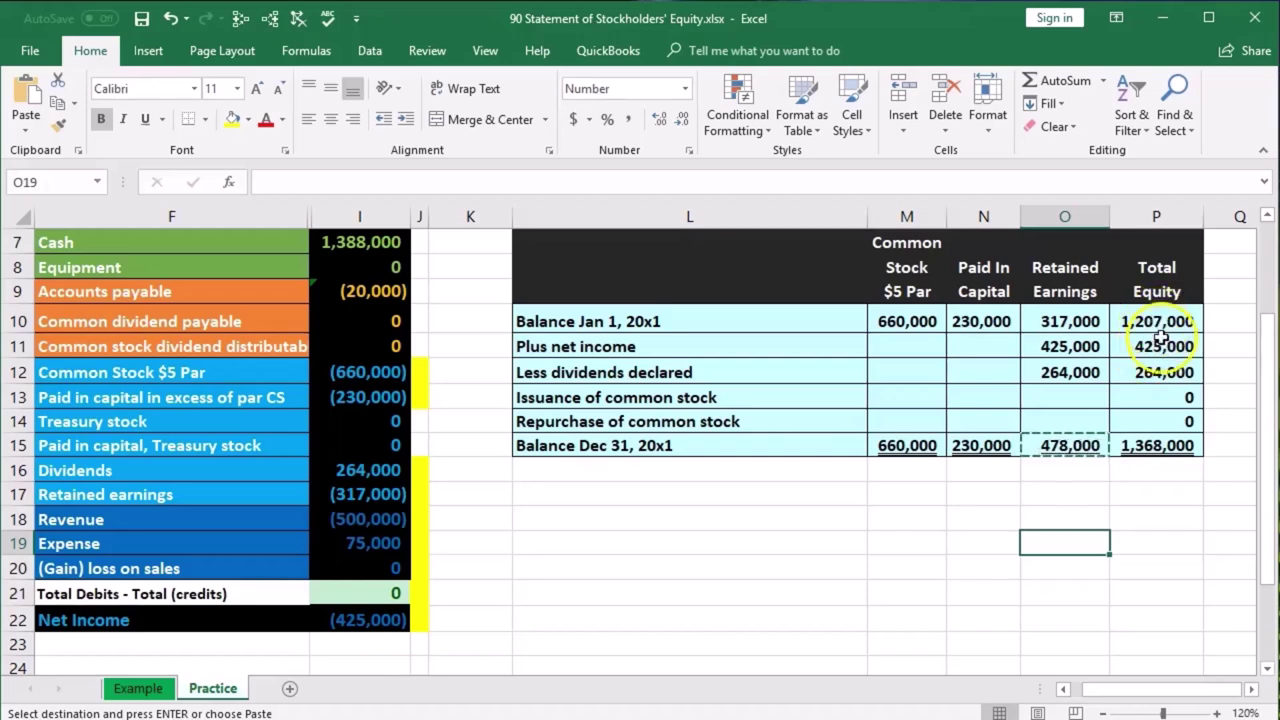
left_click_drag(380, 375, 380, 568)
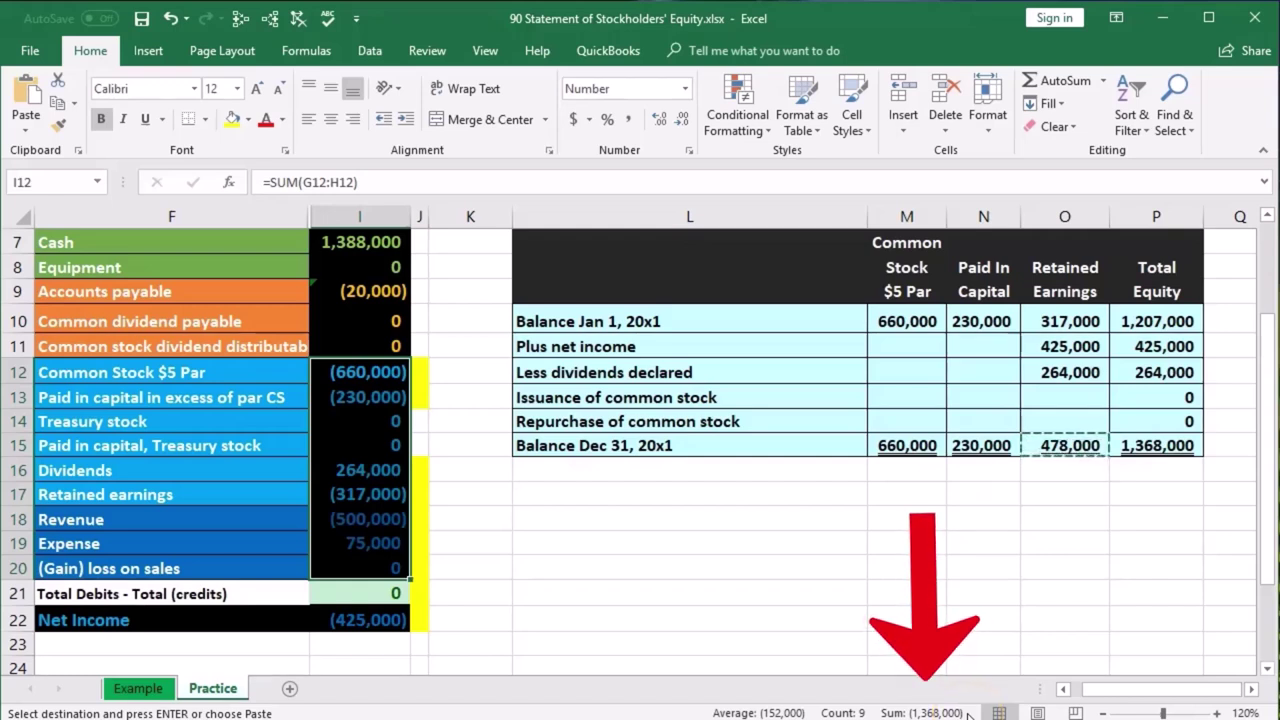
left_click(1089, 512)
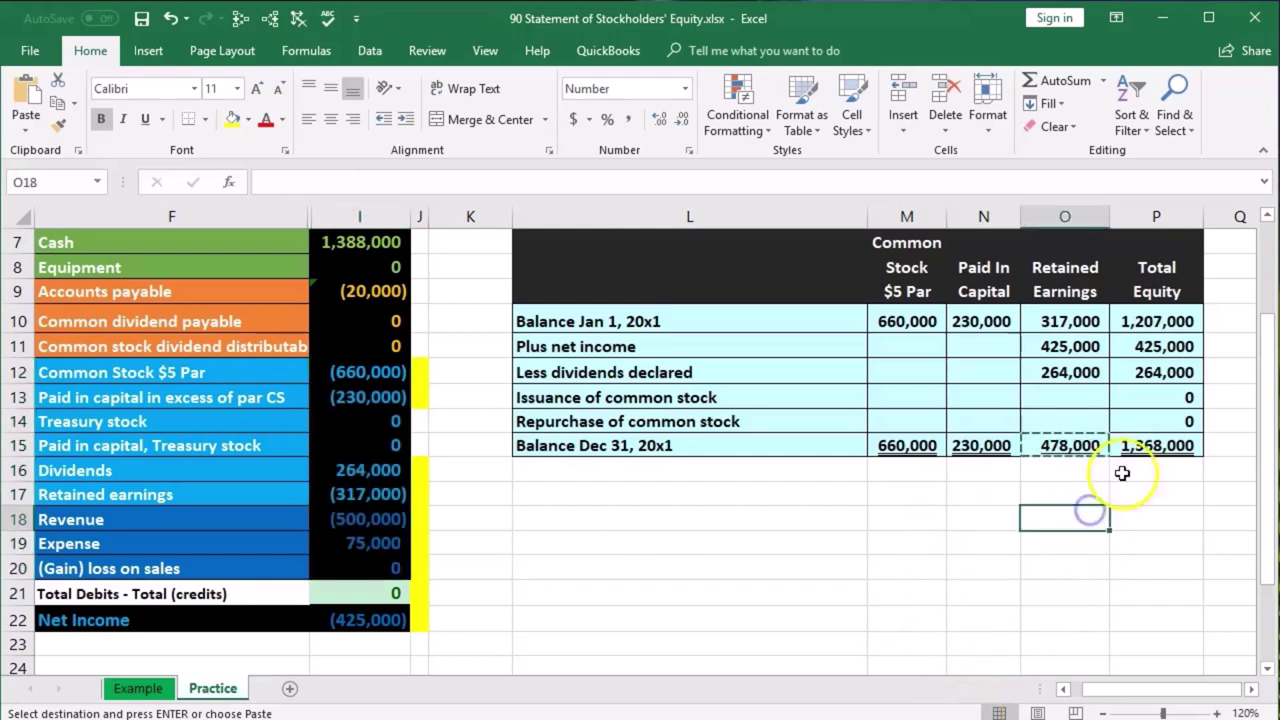
- Clear the December 31 balance formulas from P15 and M15:N15
left_click(1150, 446)
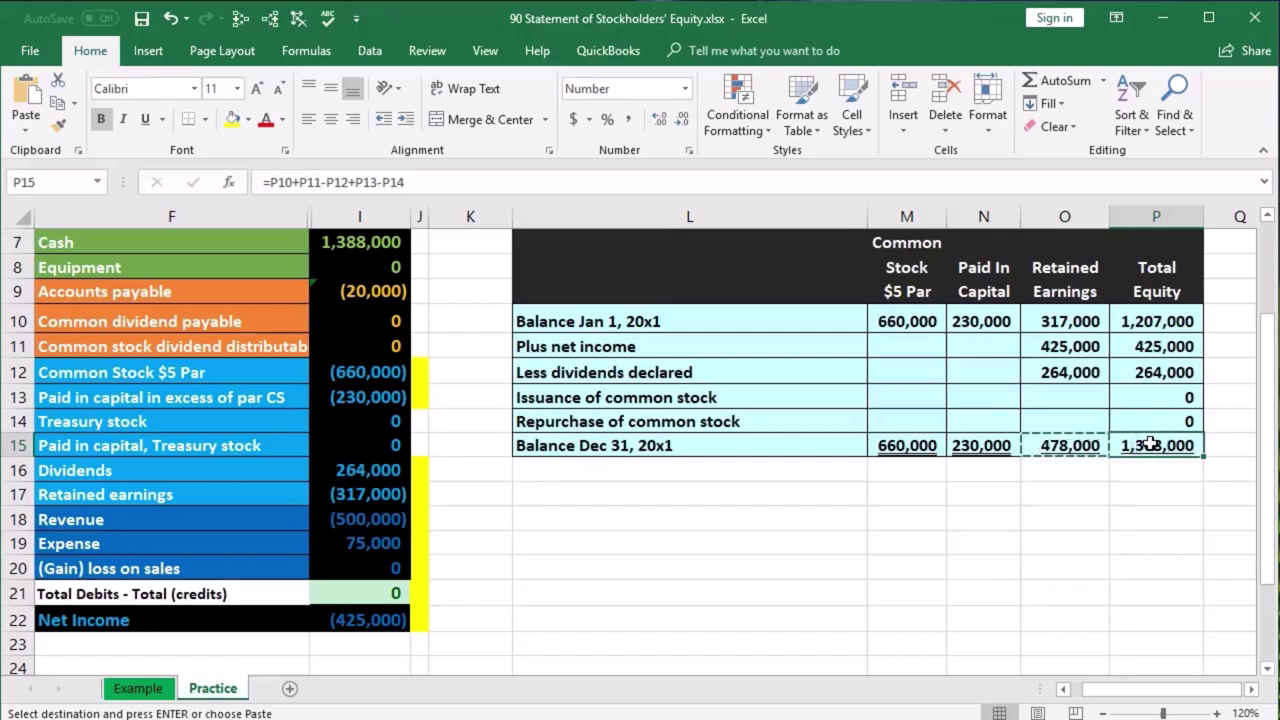
key("Delete")
left_click_drag(898, 448, 965, 441)
key("Delete")
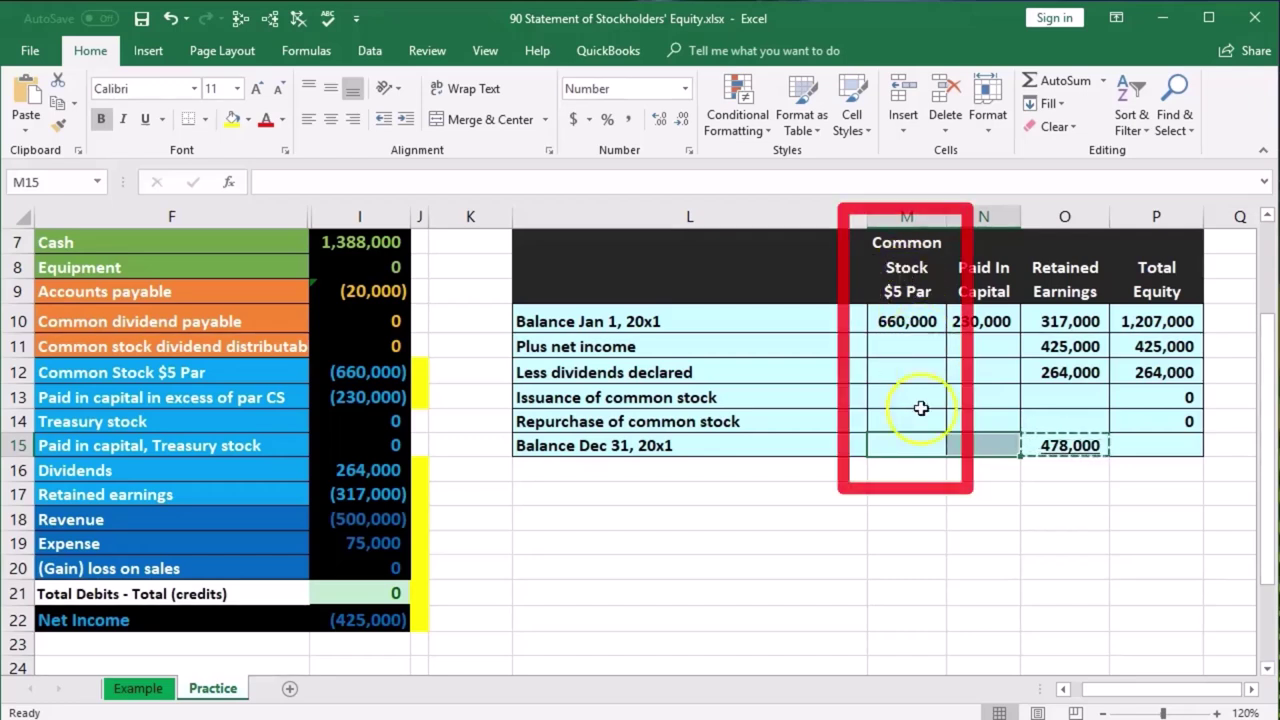
- Enter the ending common stock balance formula =M10+M11-M12+M13-M14 in M15
left_click(905, 444)
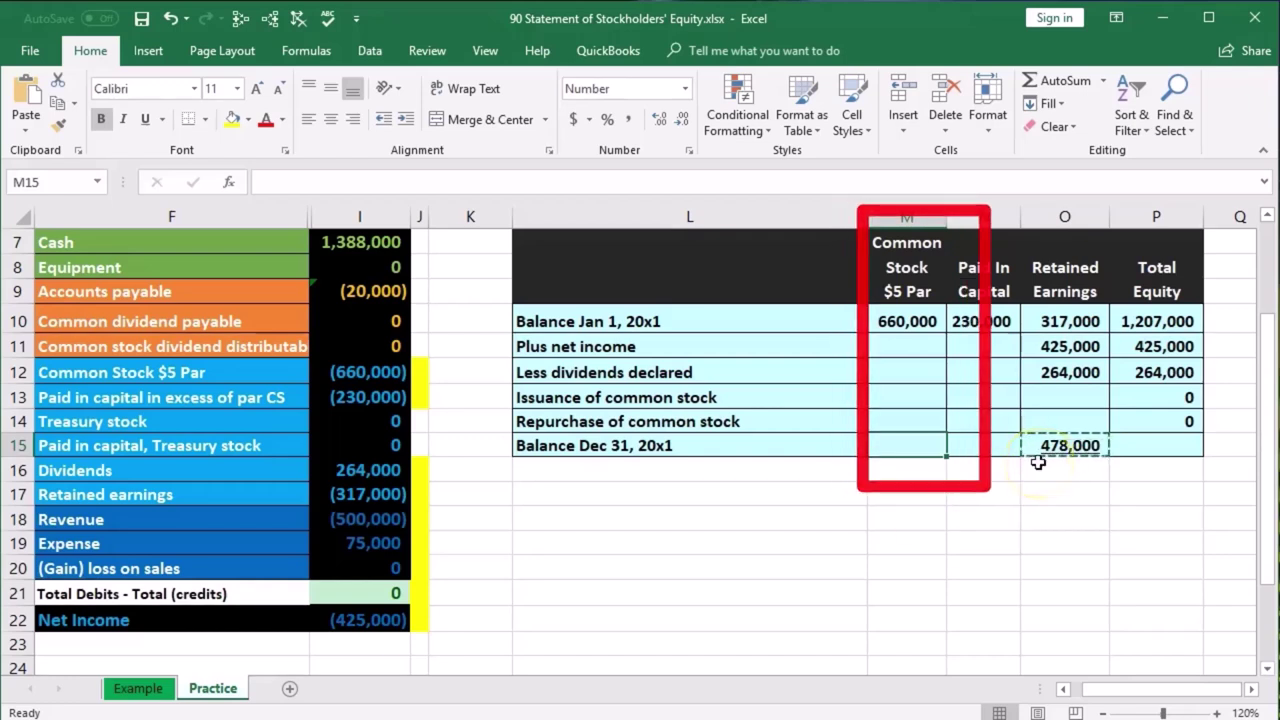
type("=")
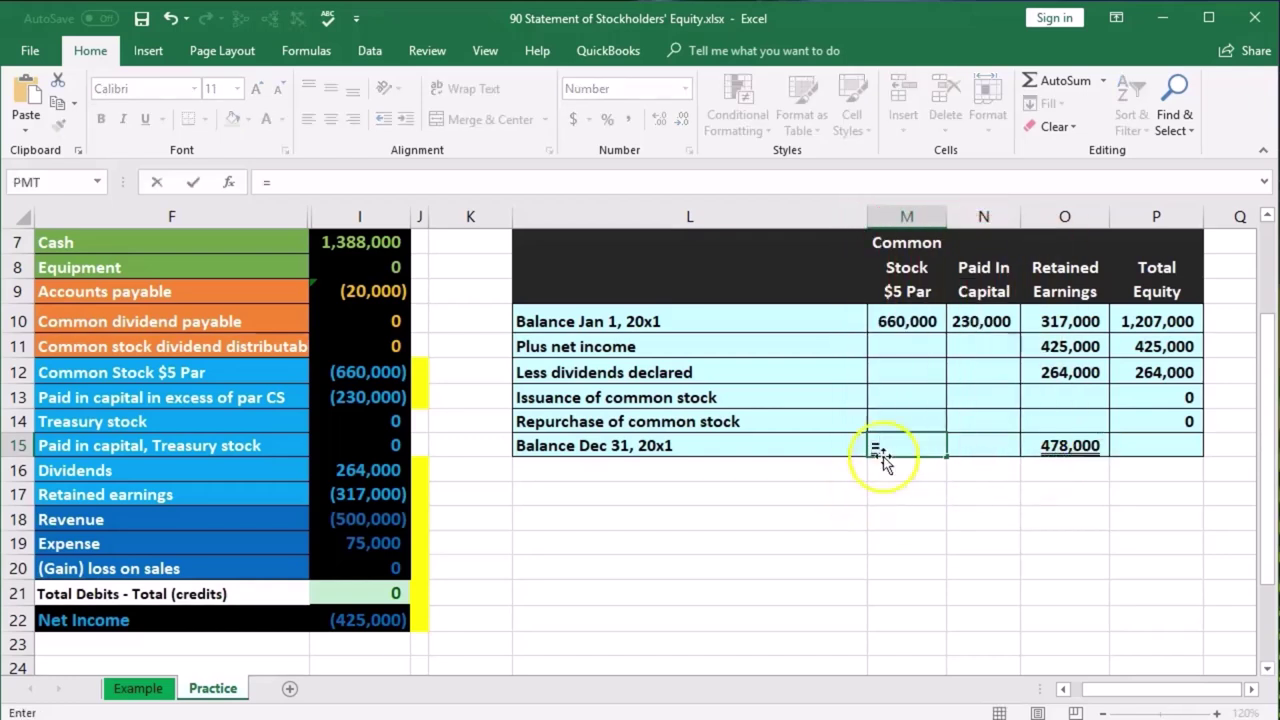
left_click(895, 325)
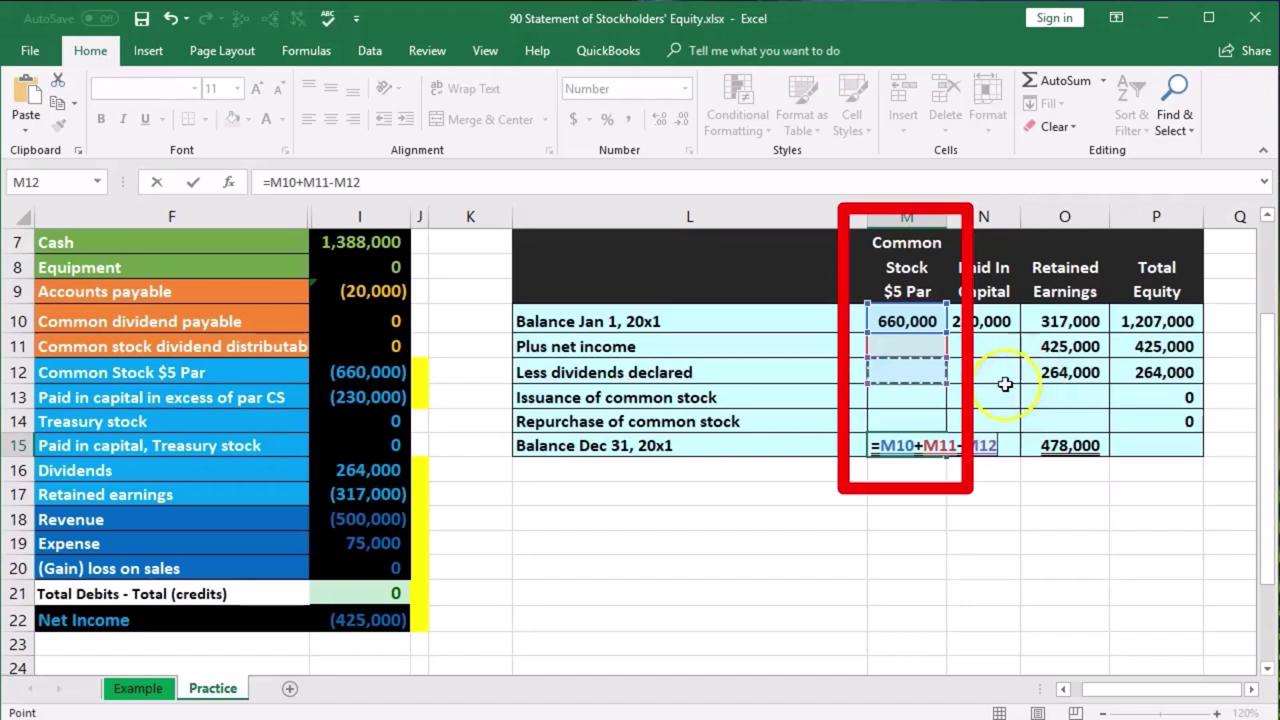
type("+")
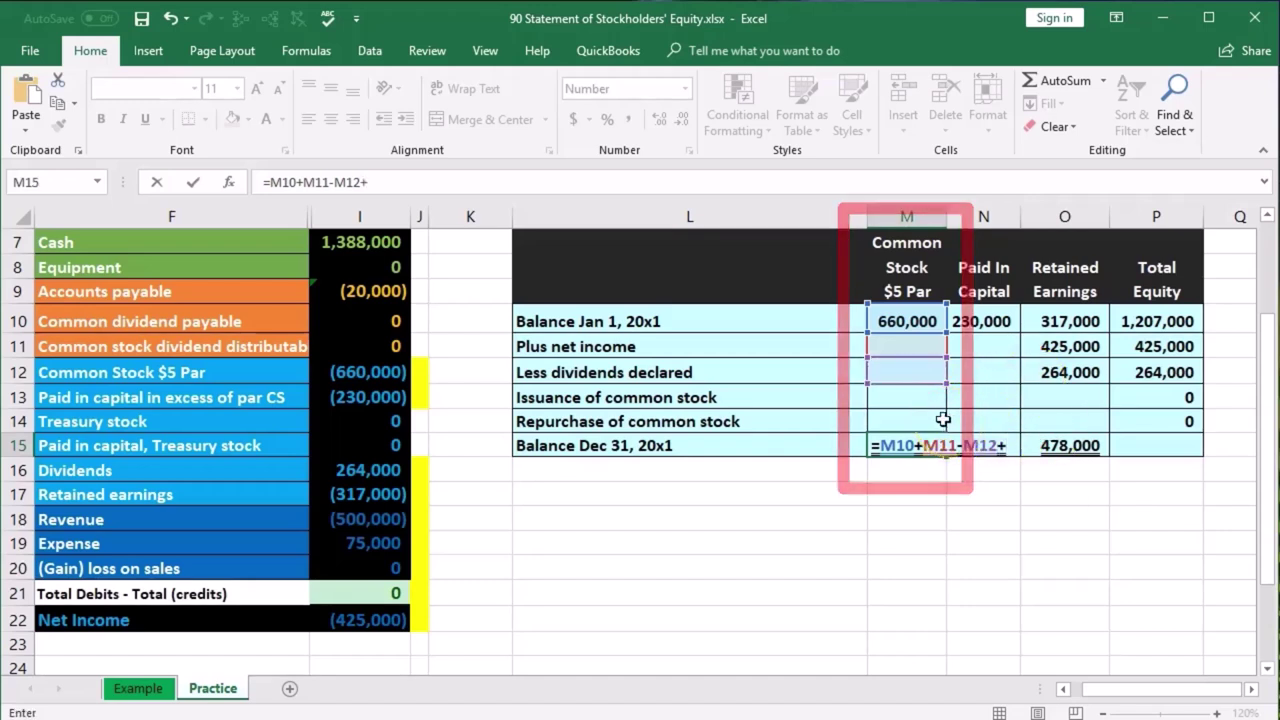
left_click(901, 398)
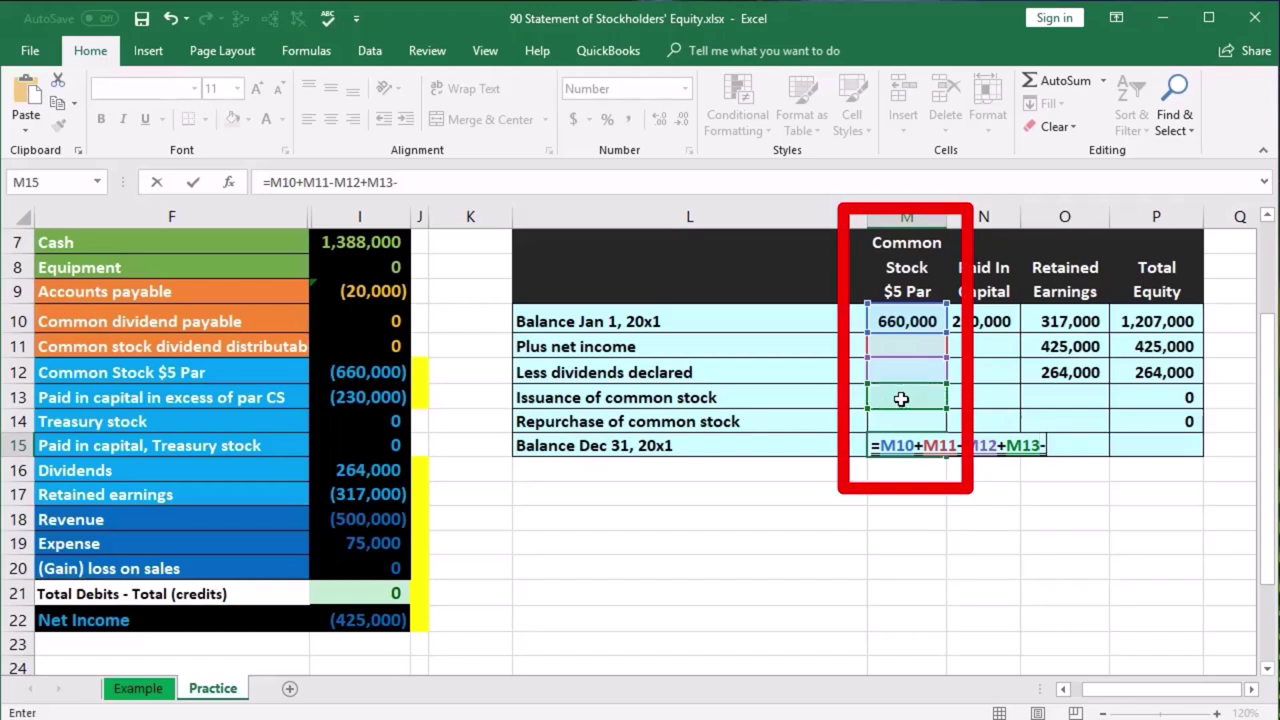
type("-")
left_click(892, 424)
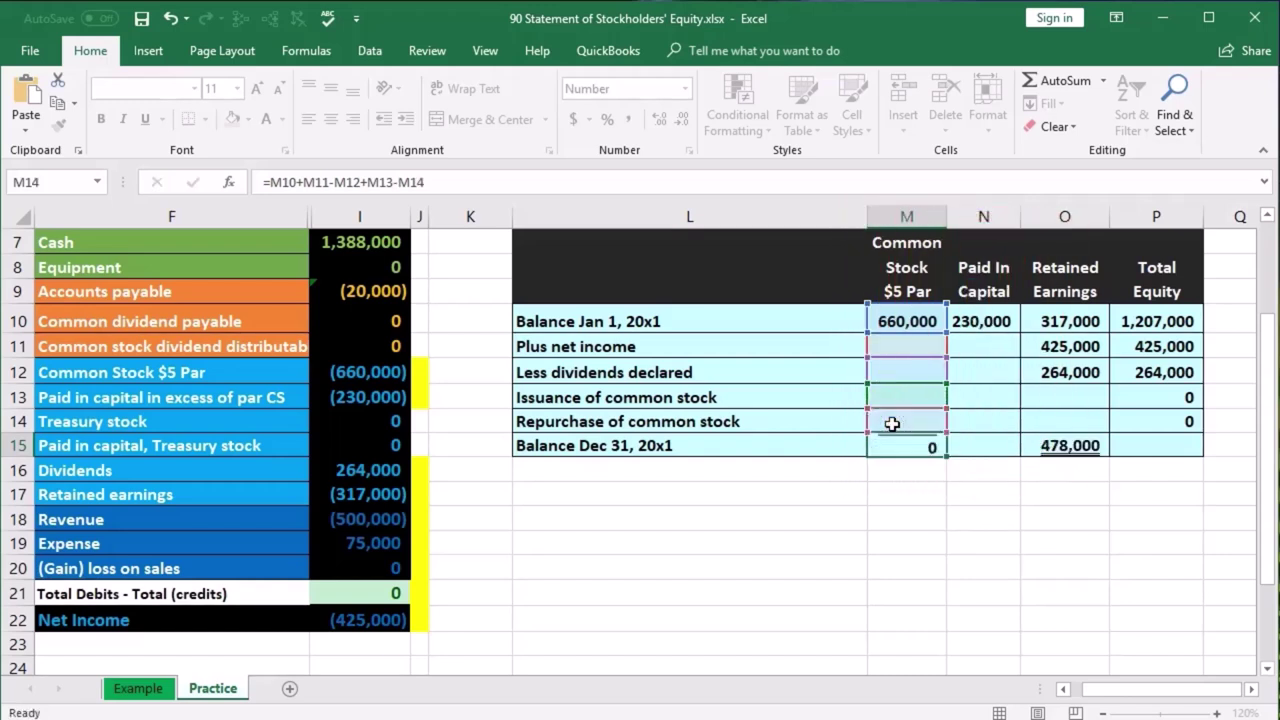
key("Return")
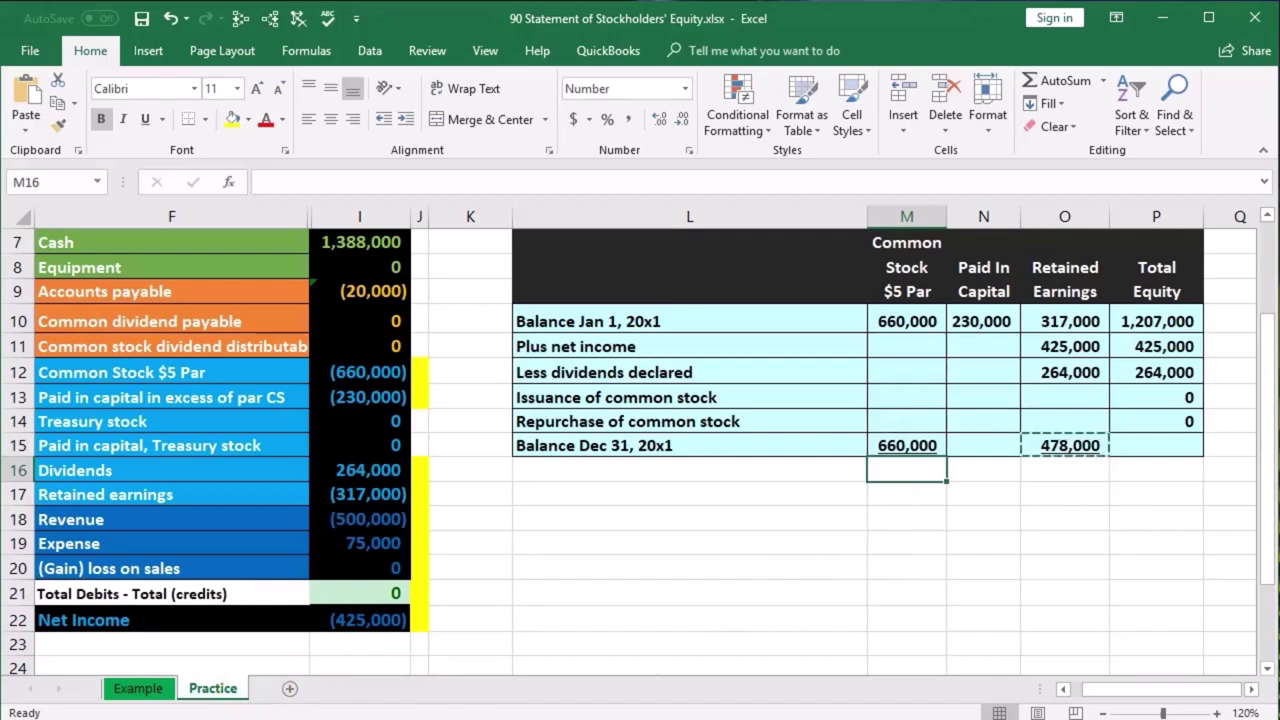
- Enter the ending paid-in capital balance formula =N10+N11-N12+N13-N14 in N15
left_click(995, 450)
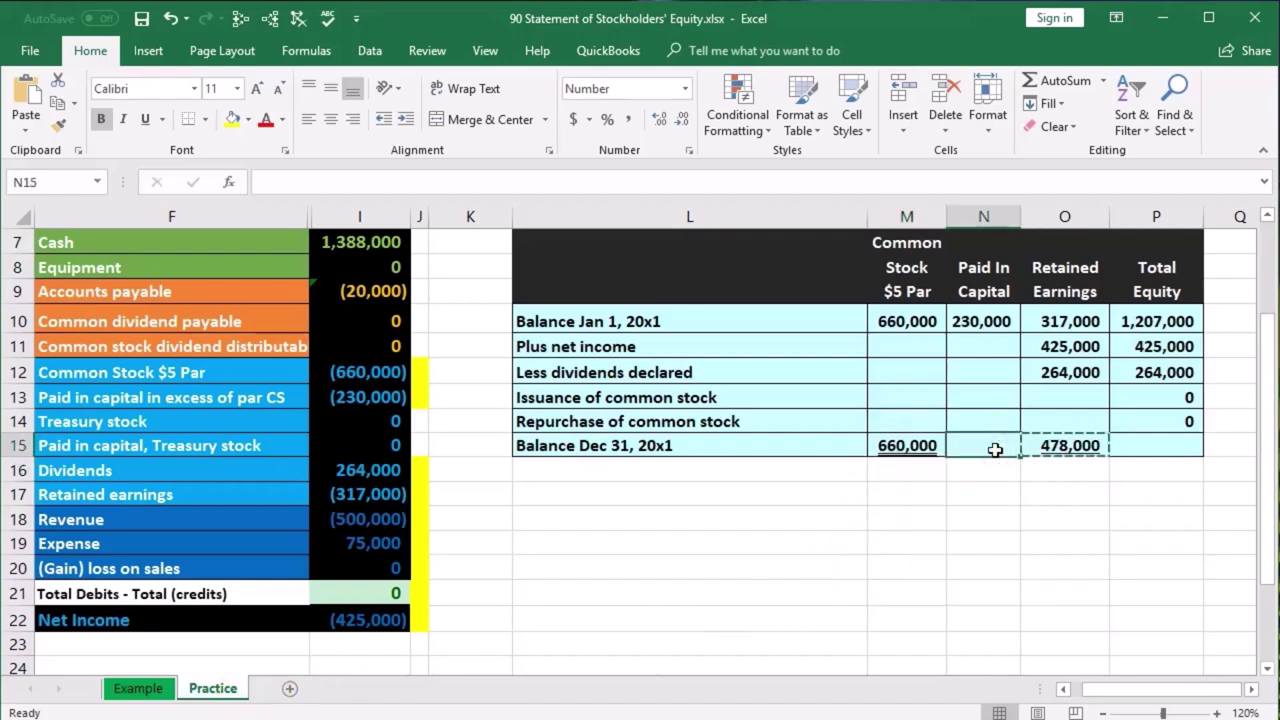
type("=")
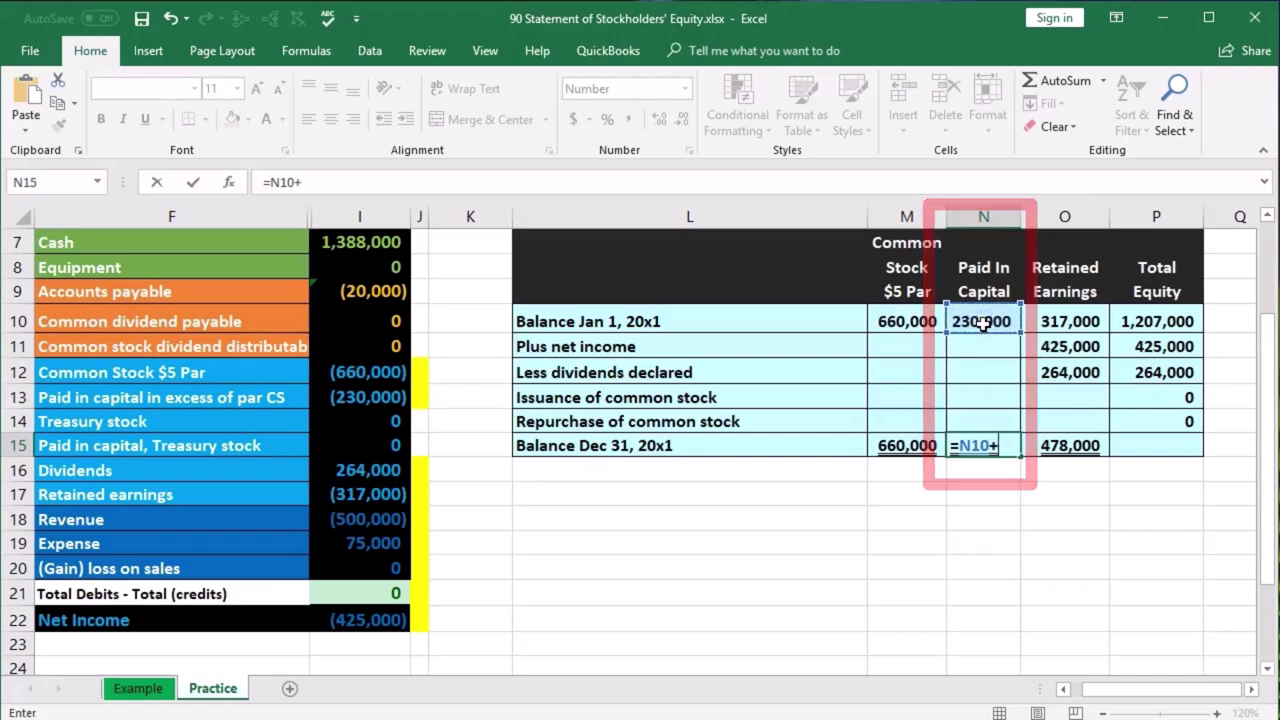
left_click(978, 344)
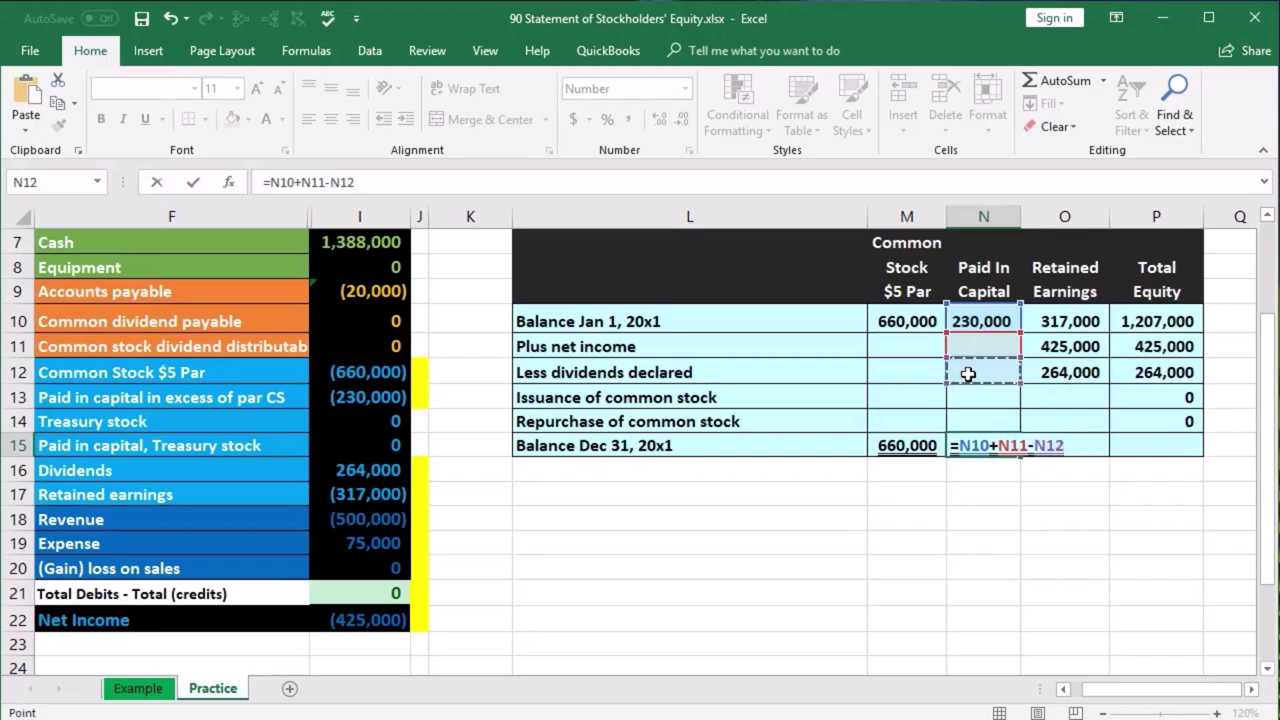
left_click(976, 403)
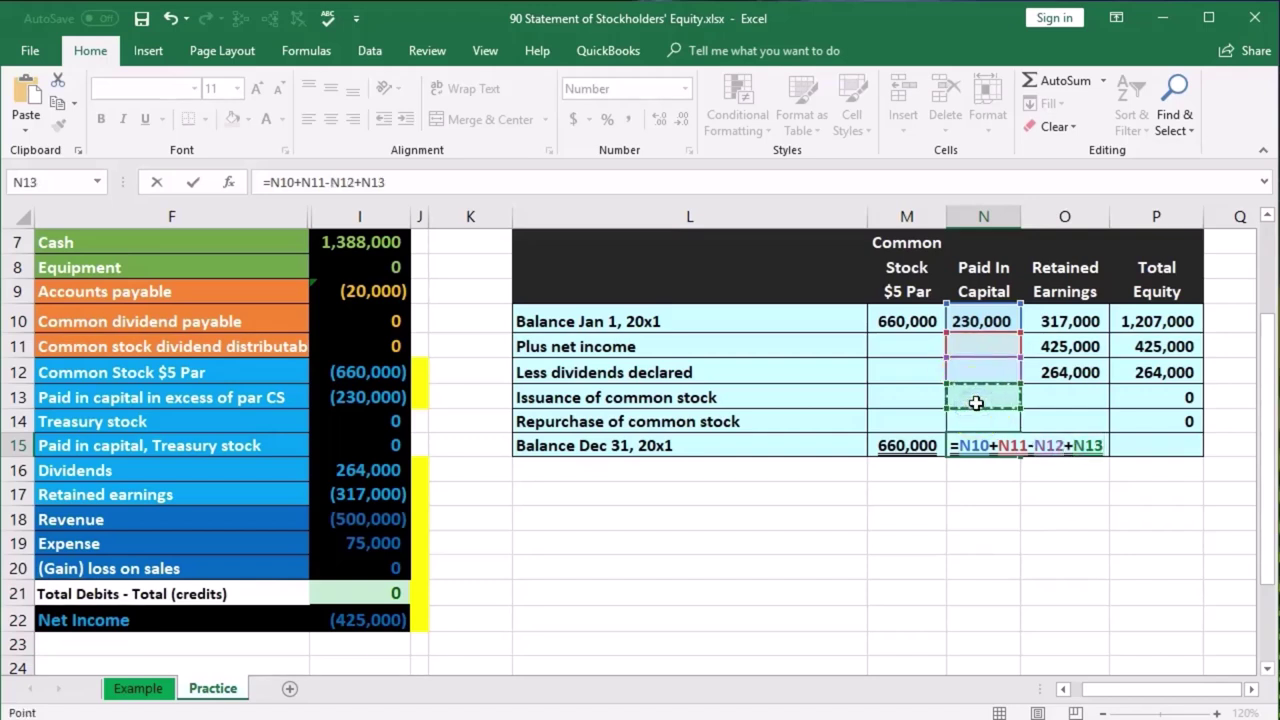
type("-")
left_click(977, 418)
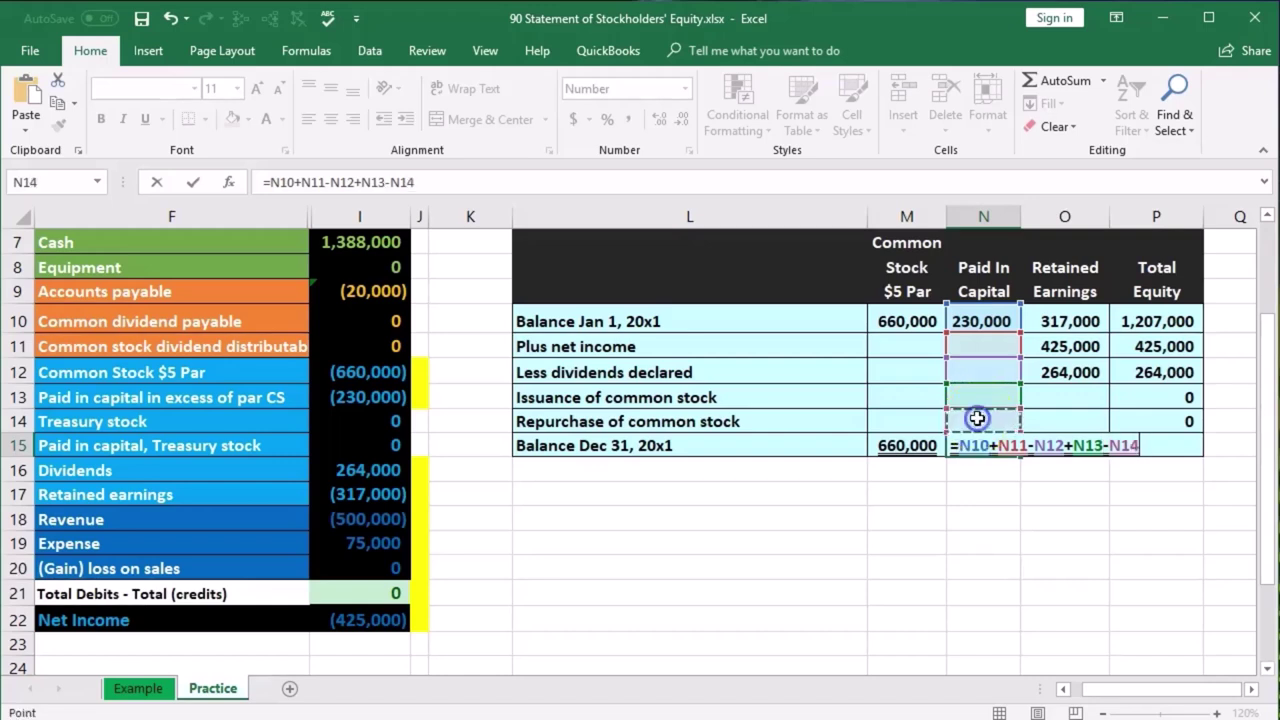
key("Return")
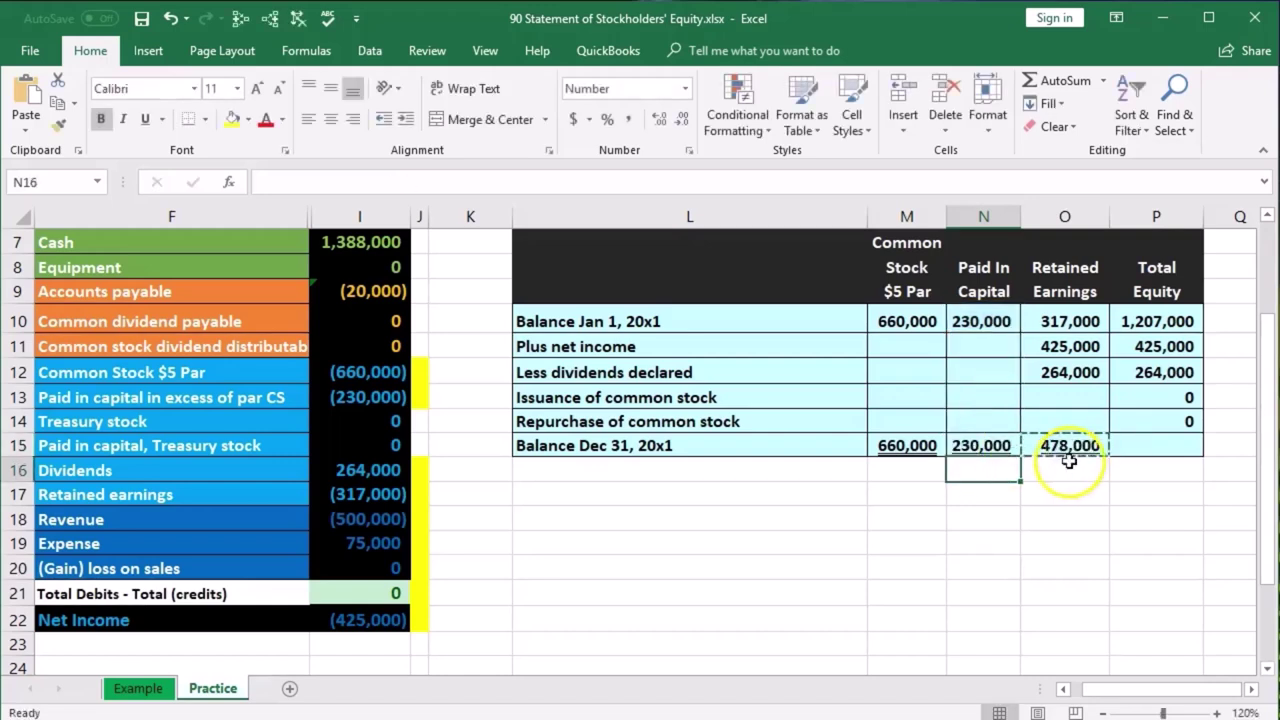
- Enter the ending total equity balance formula =P10+P11-P12+P13-P14 in P15
left_click(1127, 447)
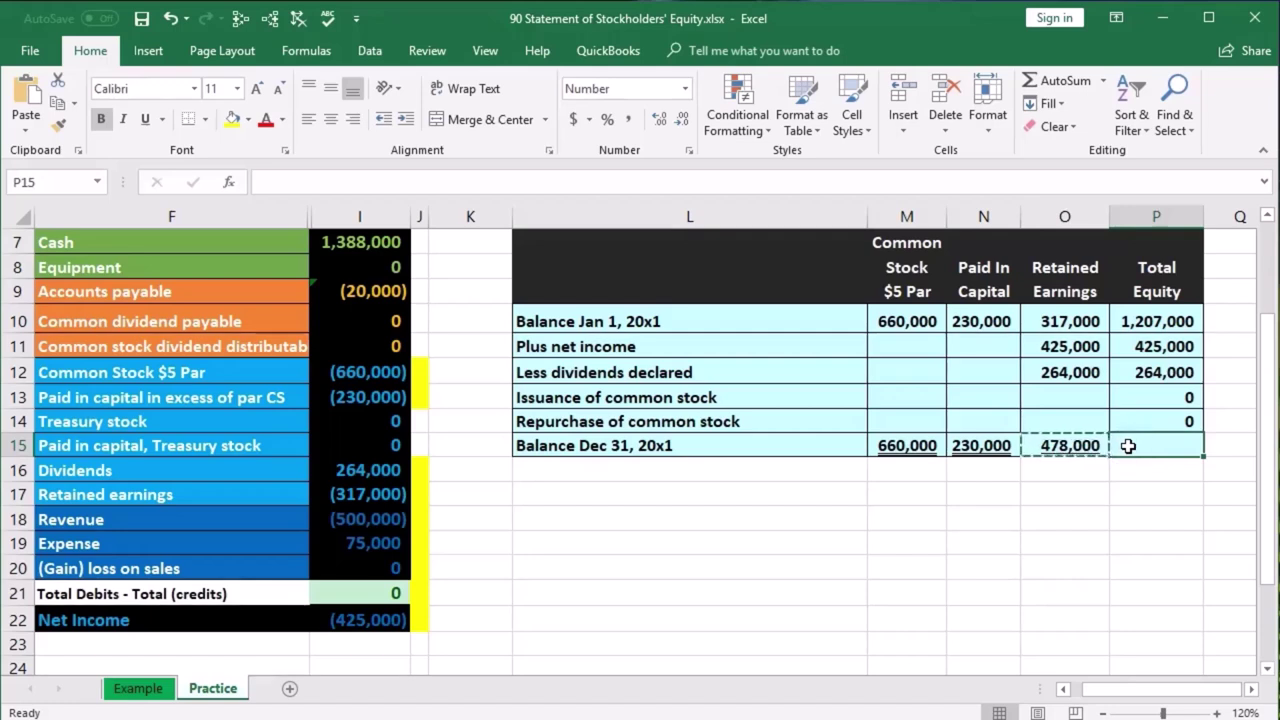
type("=")
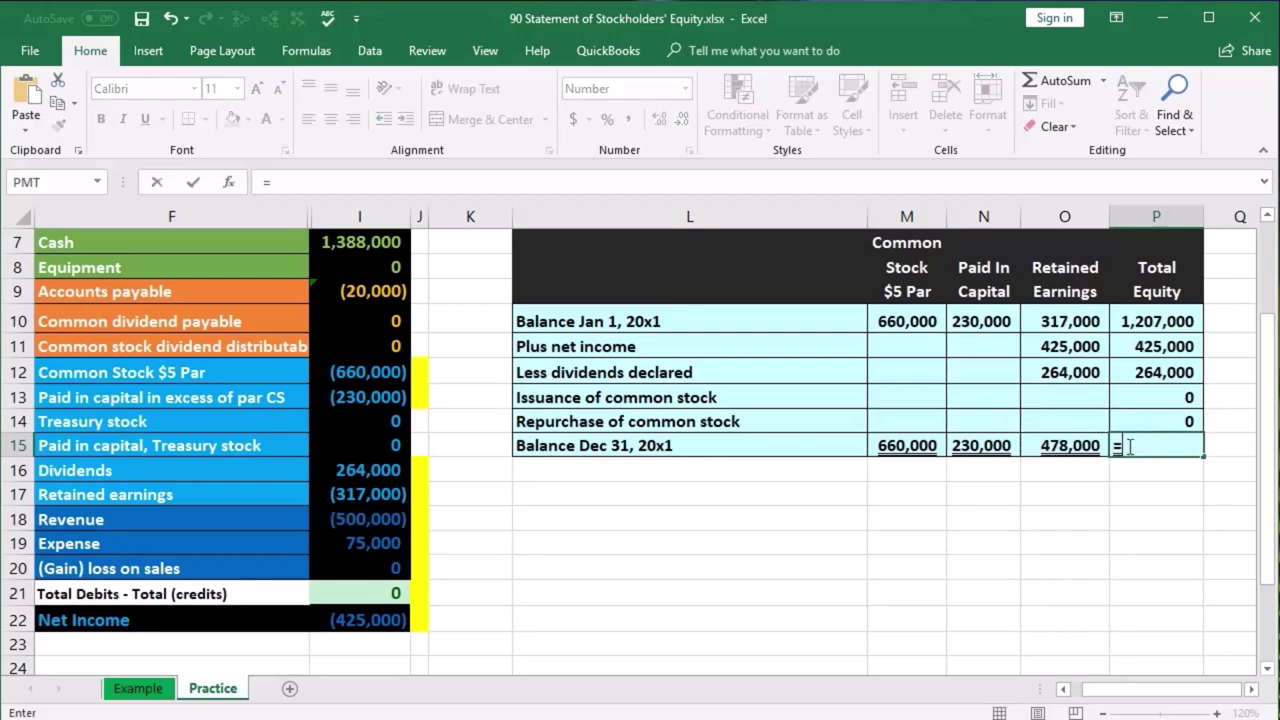
left_click(1163, 320)
type("+")
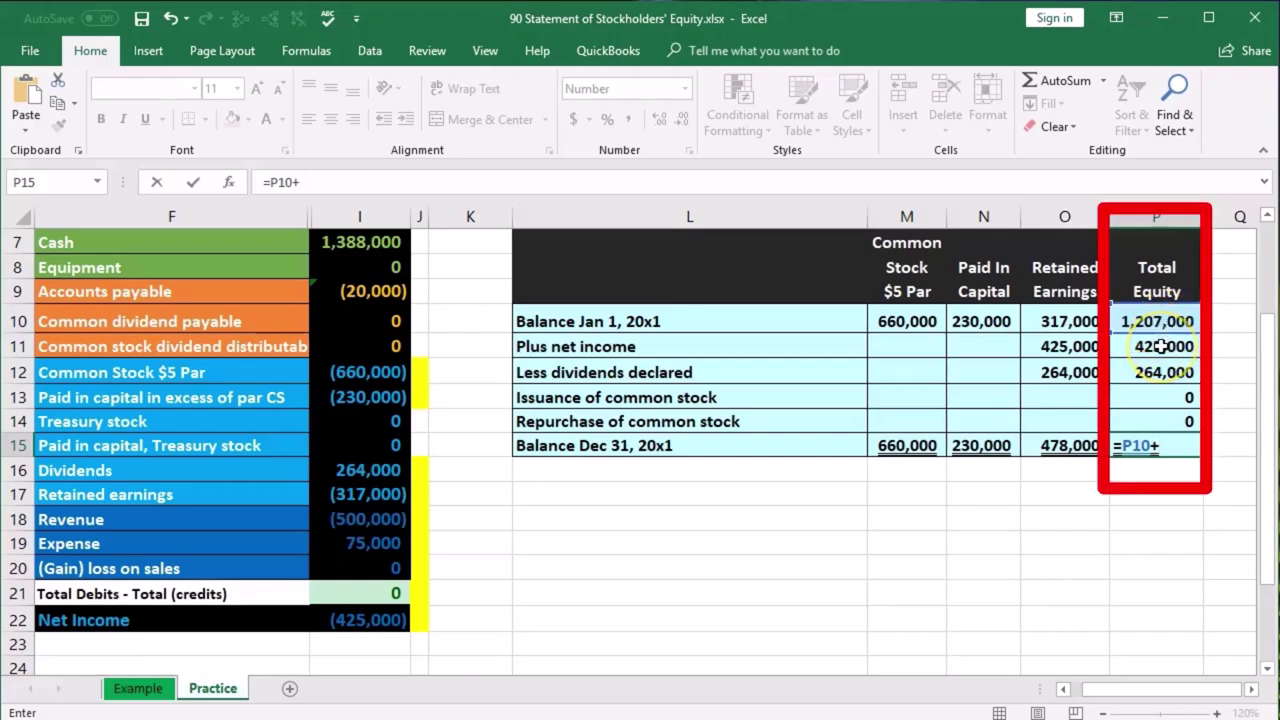
left_click(1160, 346)
type("-")
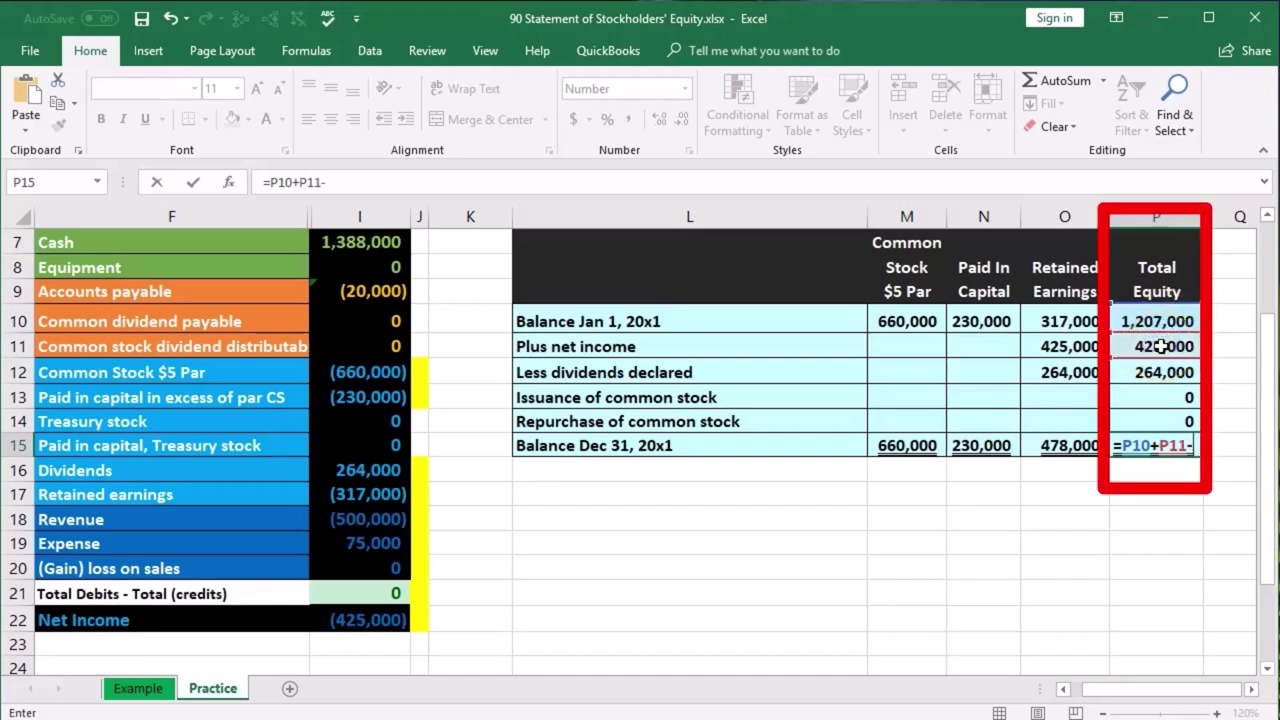
left_click(1152, 372)
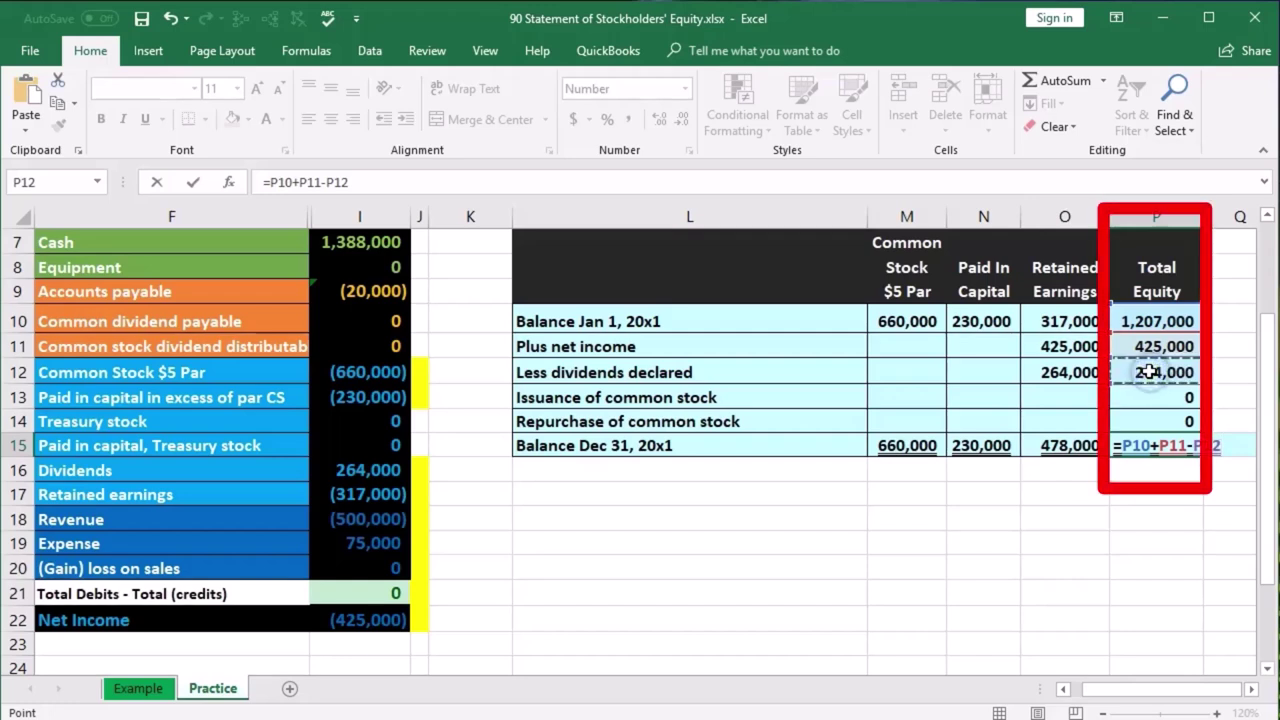
type("+")
left_click(1148, 398)
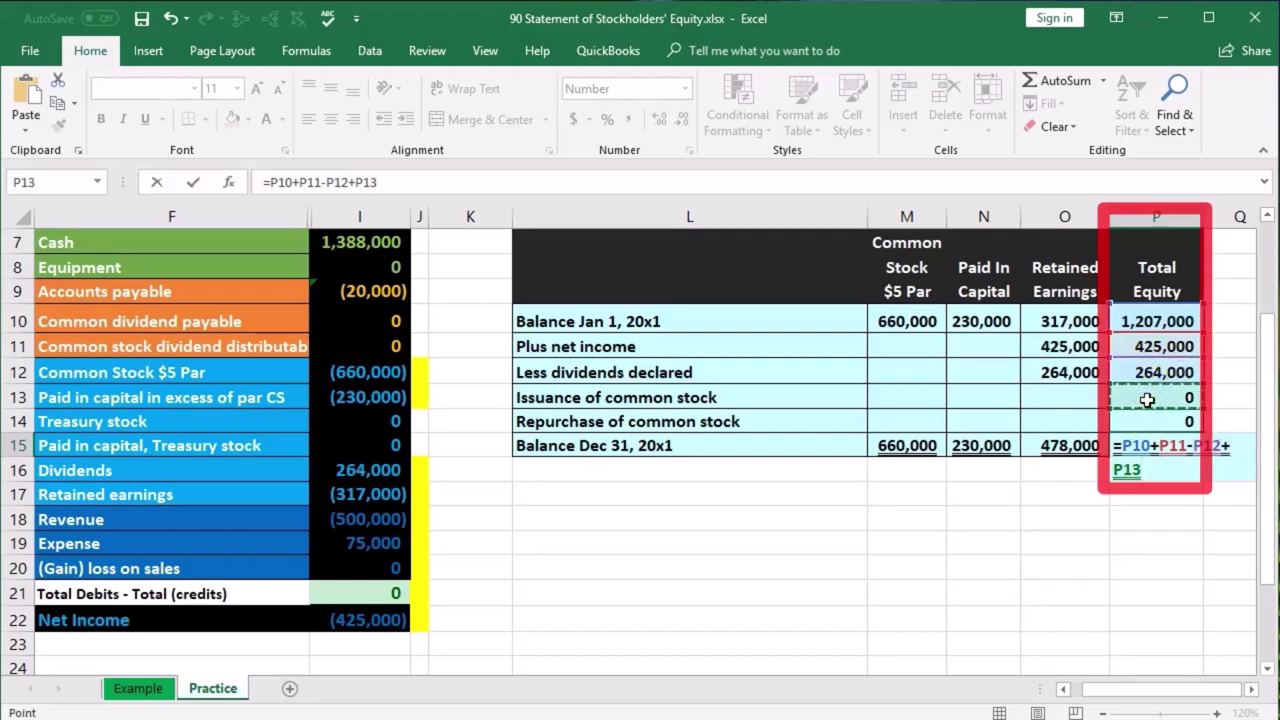
type("-")
left_click(1146, 420)
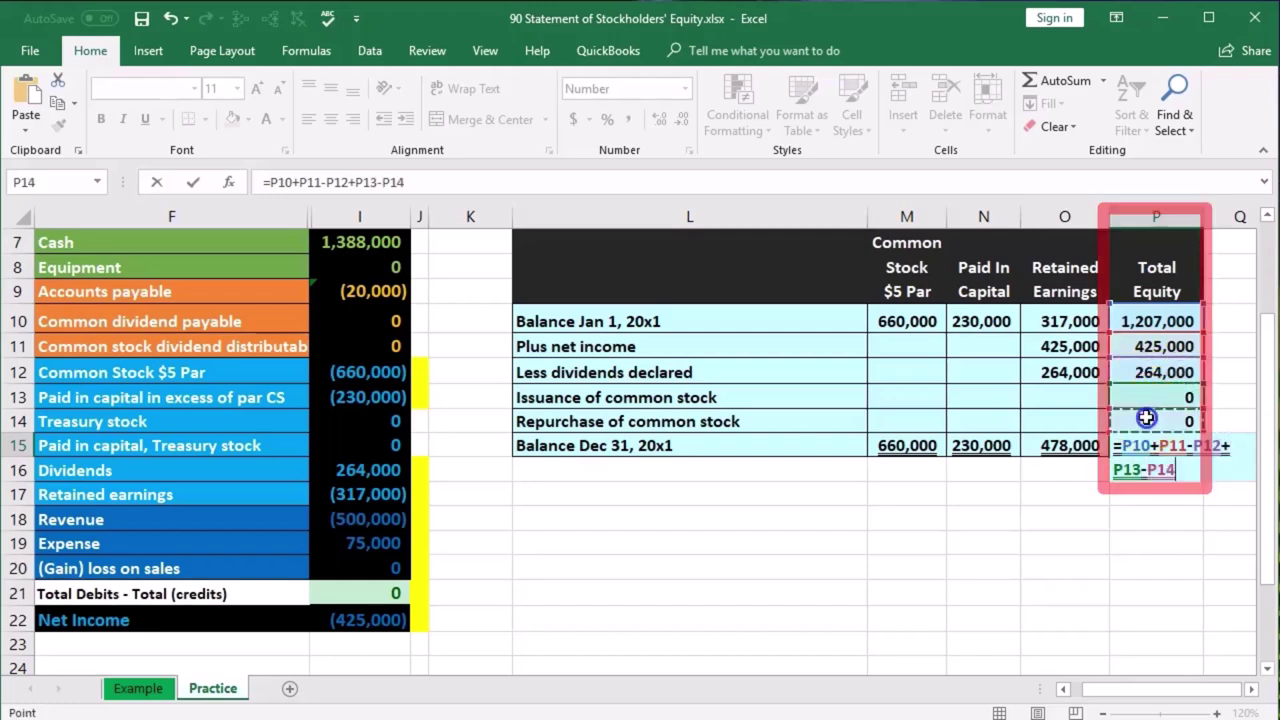
key("Return")
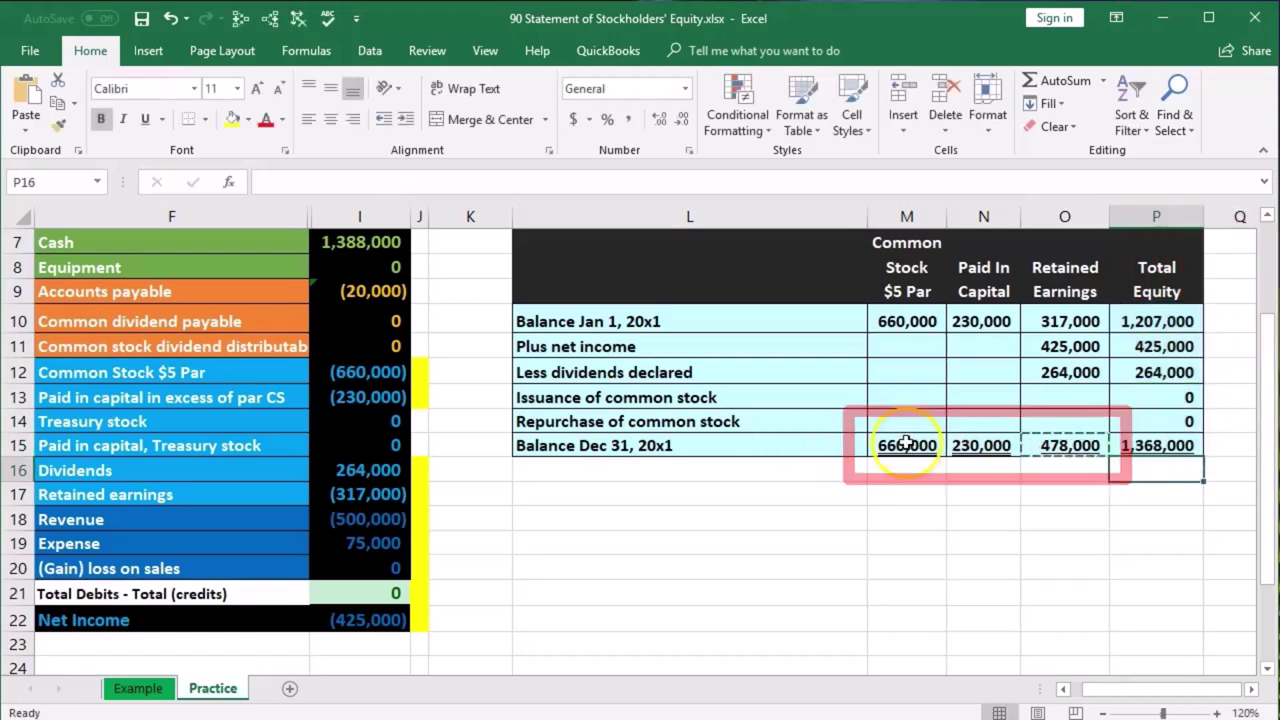
- Check the sum of the December 31 balances in M15:O15 and add a cross-check SUM formula for that range in P17
left_click_drag(890, 445, 1066, 445)
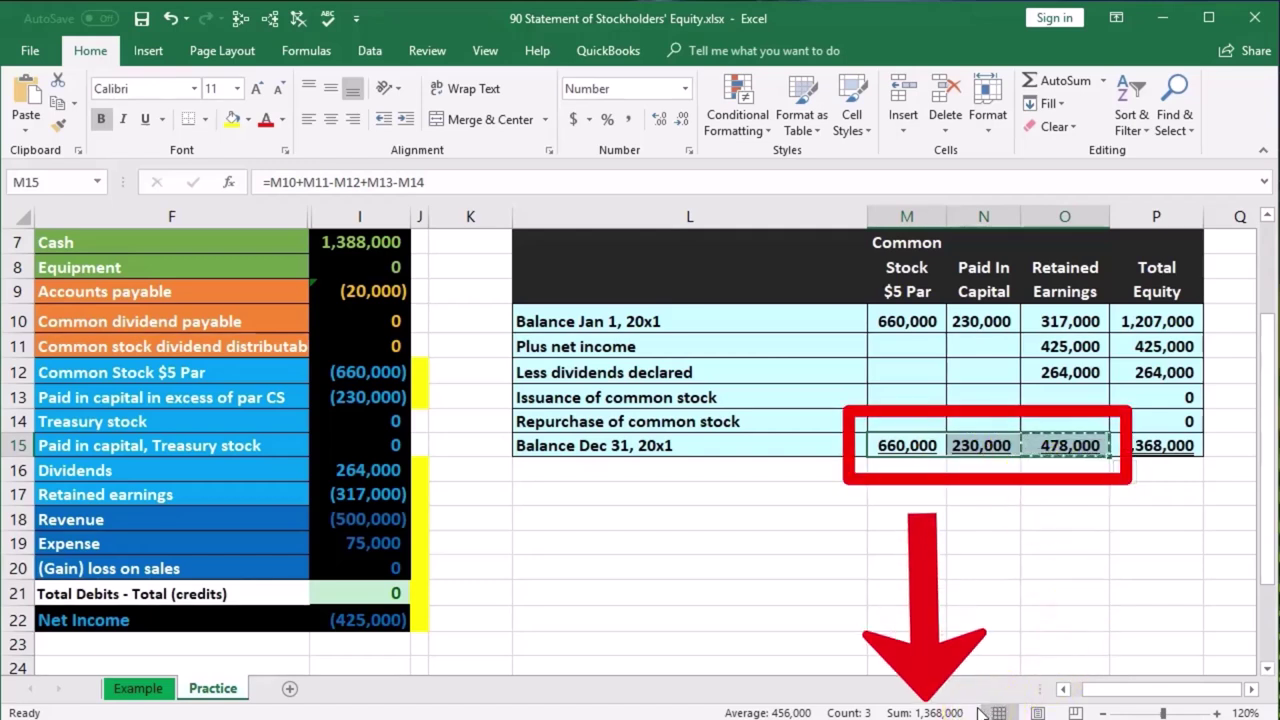
left_click(1178, 447)
double_click(1178, 447)
key("Return")
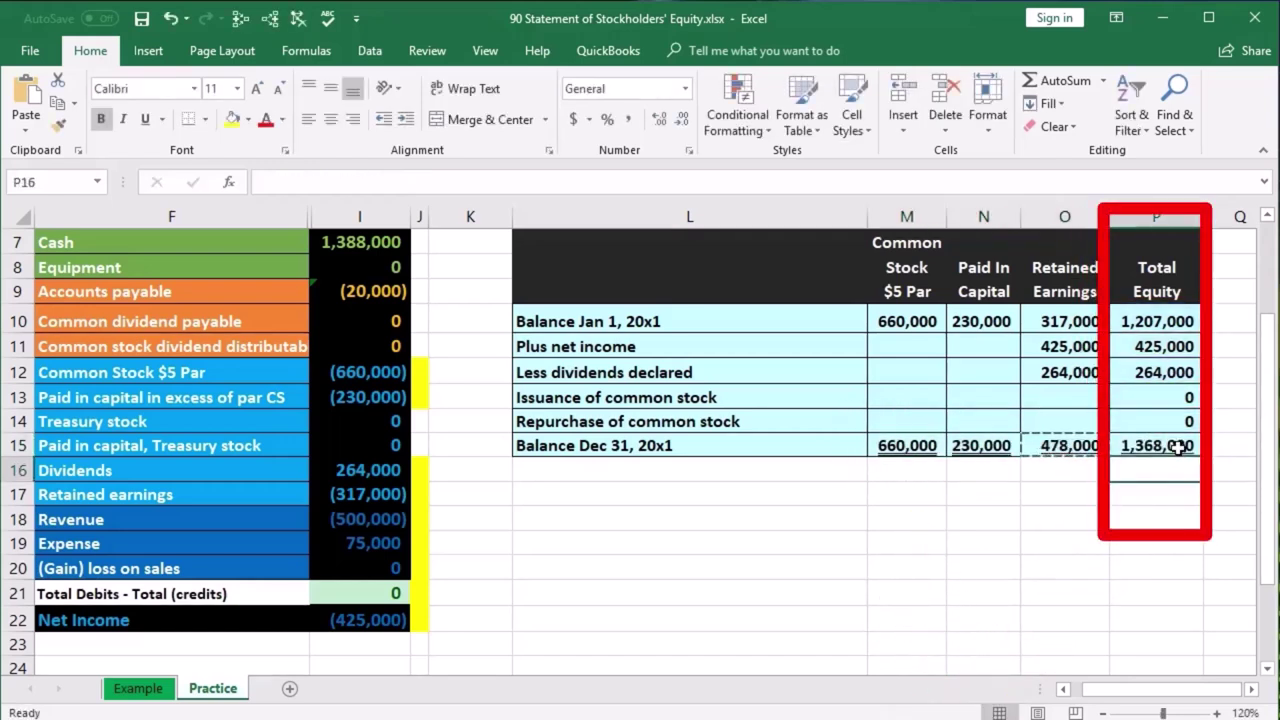
type("=sum(")
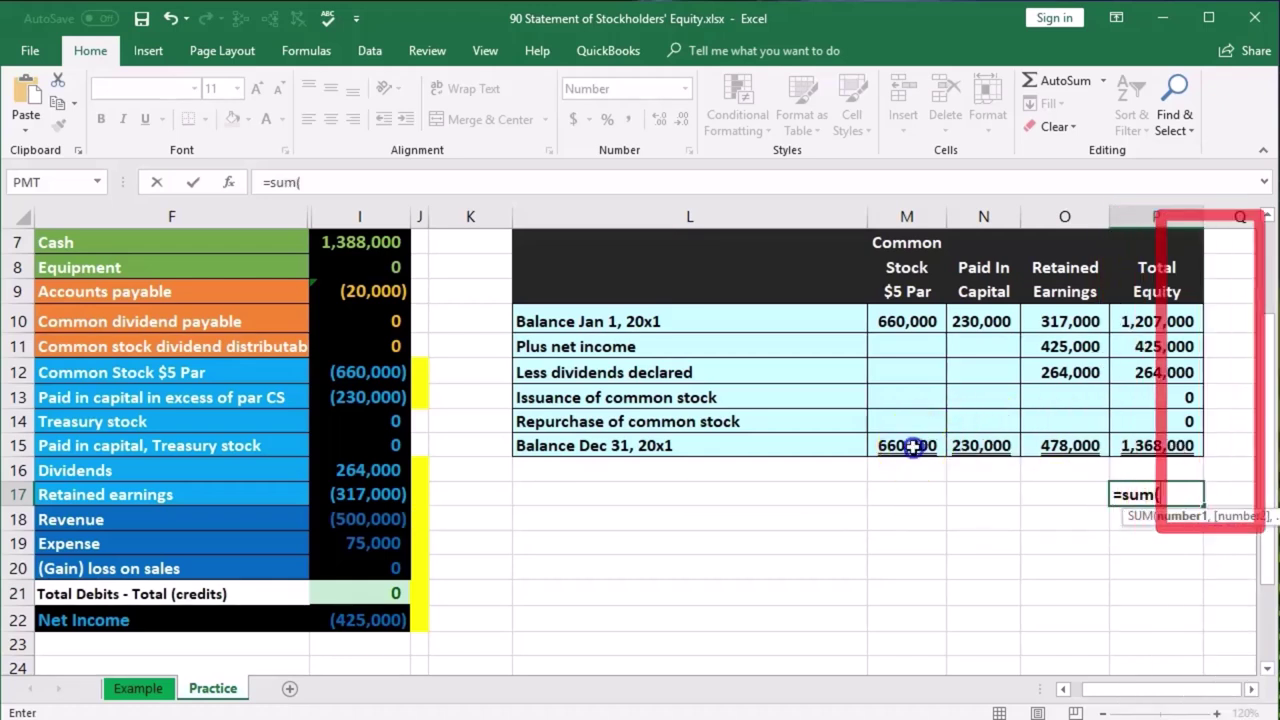
left_click_drag(905, 445, 1041, 455)
key("Return")
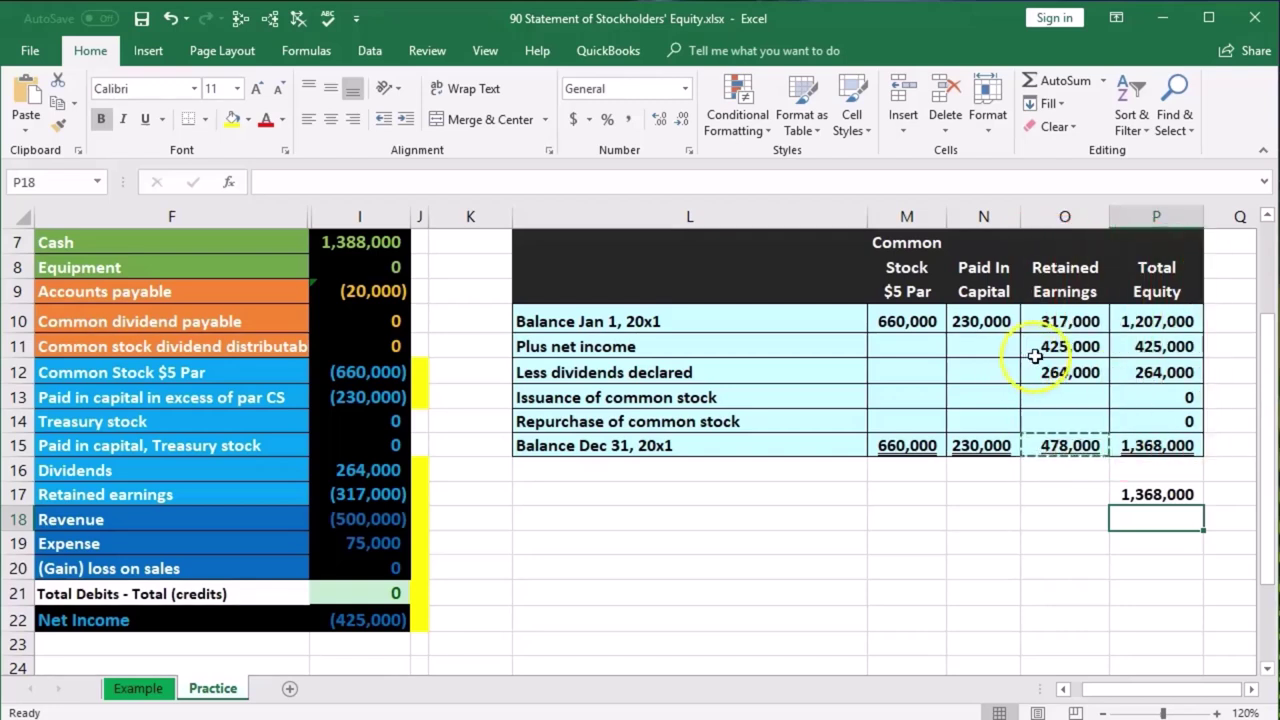
- Compare the statement's balances with the trial balance sums for retained earnings I16:I20, assets and liabilities I7:I11, and equity accounts I12:I20
left_click(1157, 322)
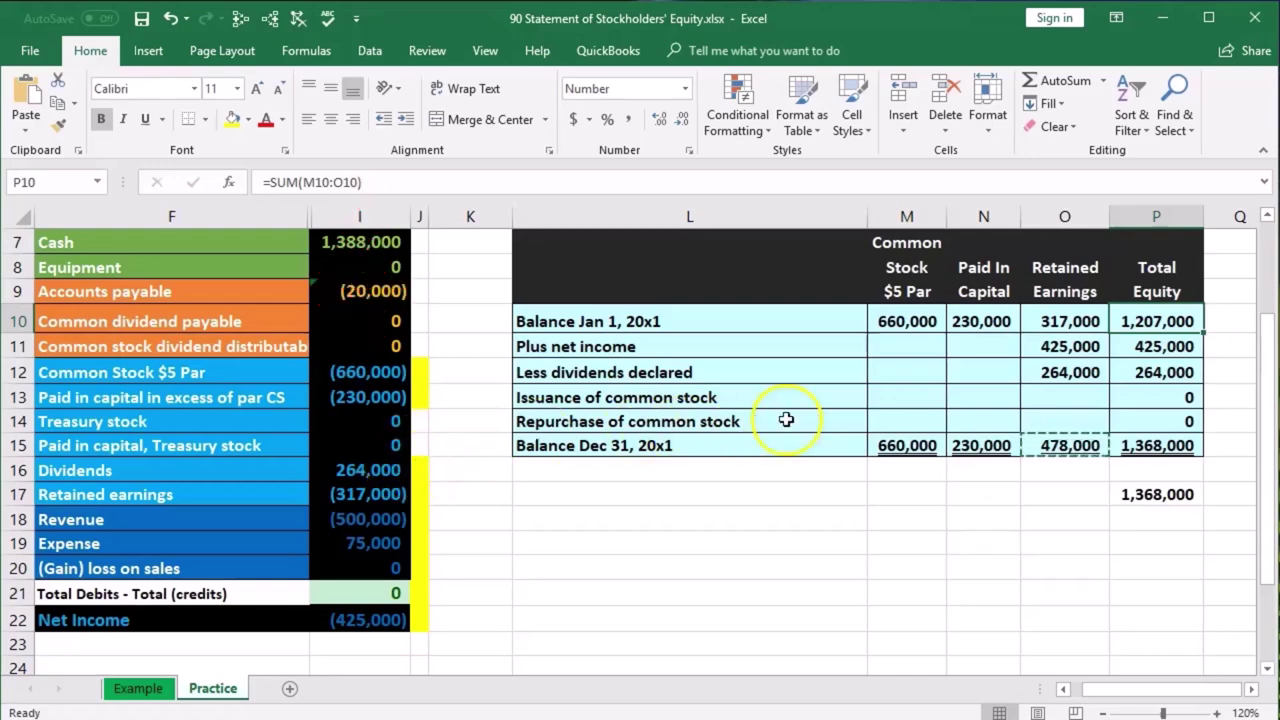
scroll(786, 419, "up", 1)
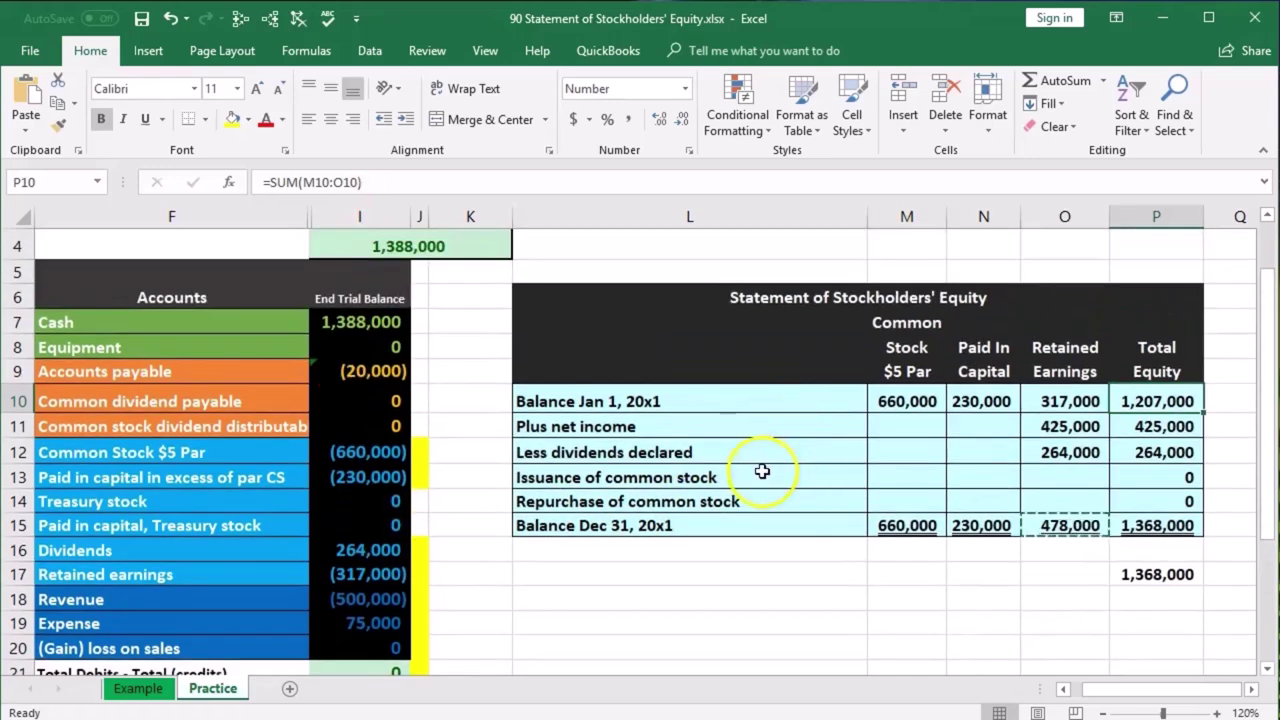
left_click_drag(885, 402, 952, 398)
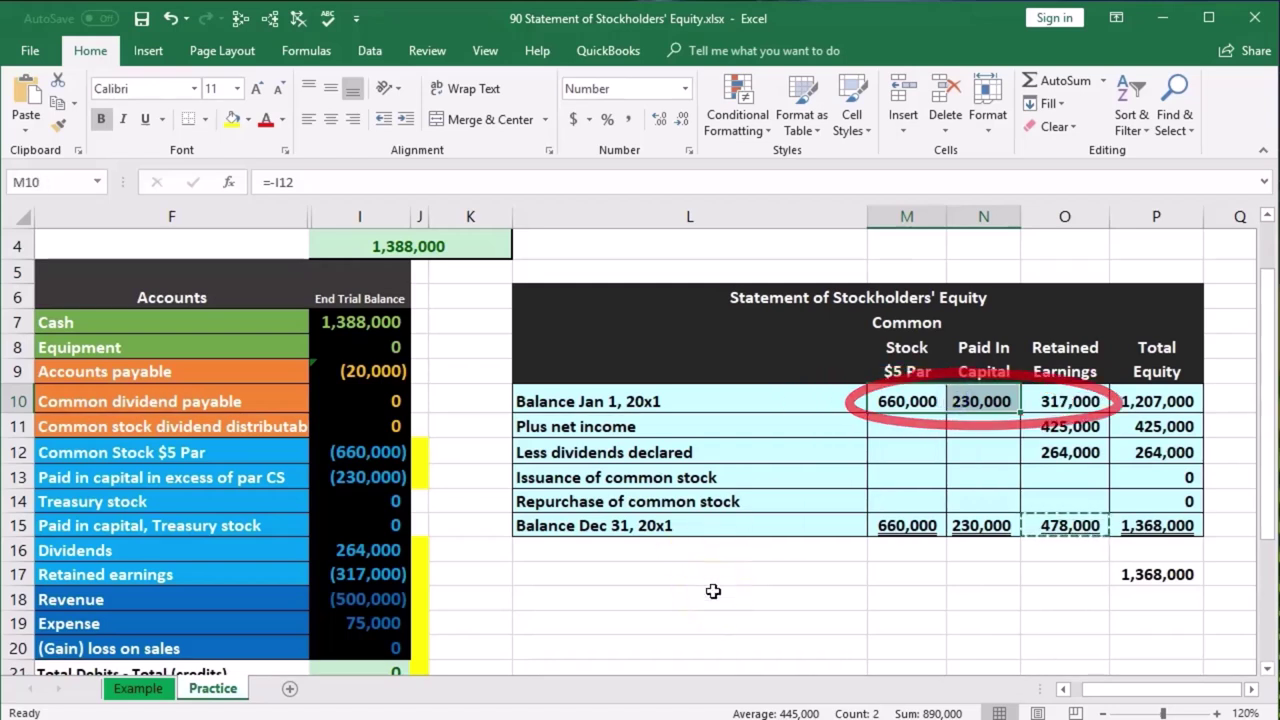
scroll(713, 591, "down", 1)
scroll(713, 591, "down", 1)
left_click_drag(370, 470, 381, 566)
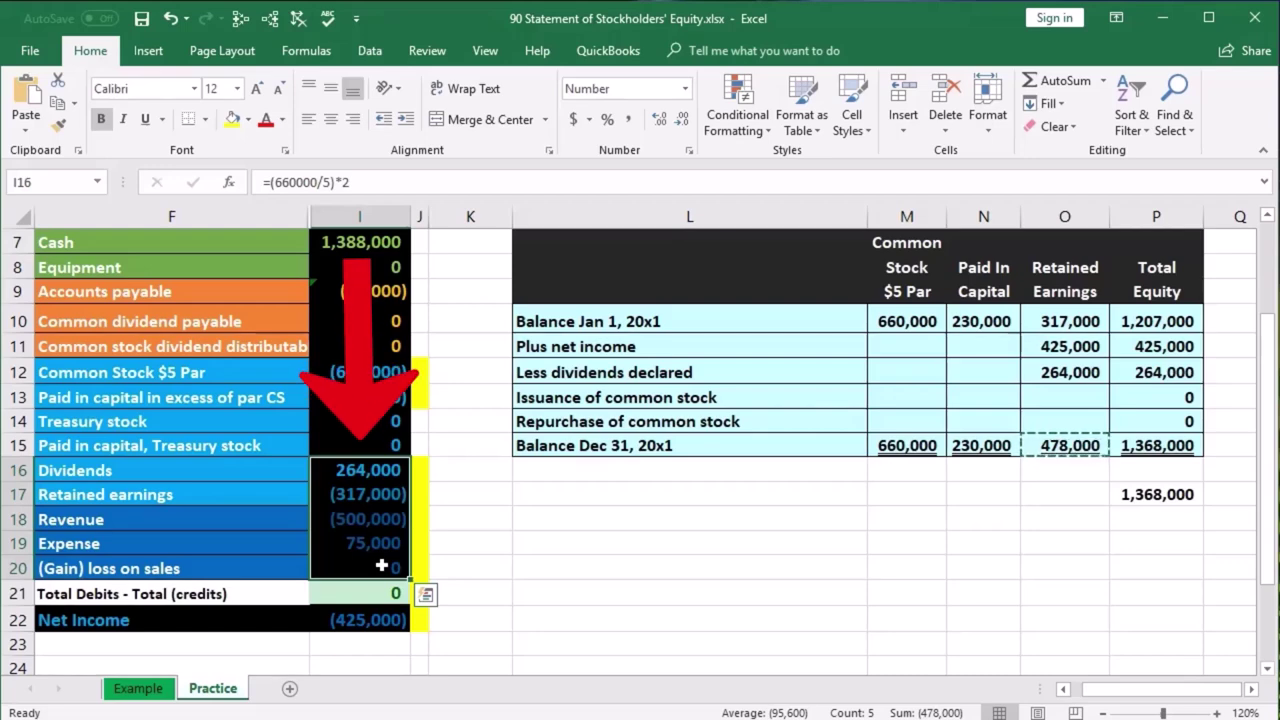
scroll(374, 347, "up", 1)
left_click_drag(360, 322, 360, 426)
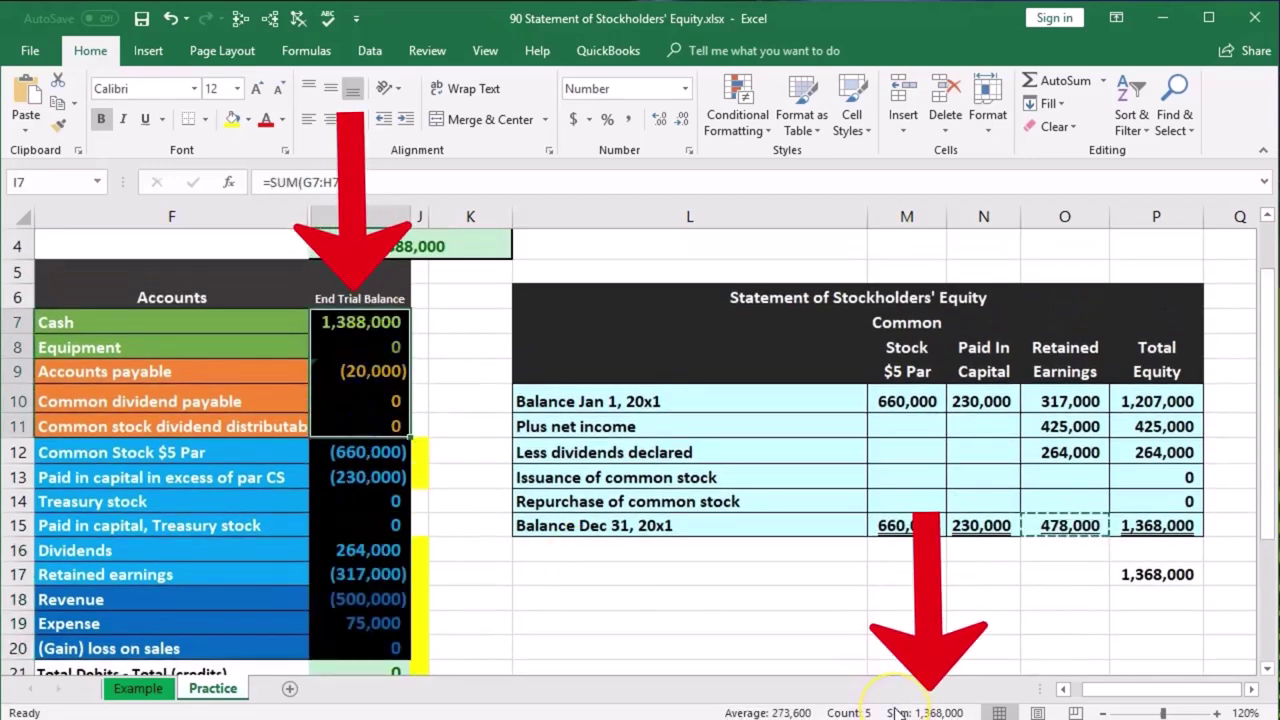
scroll(580, 590, "down", 1)
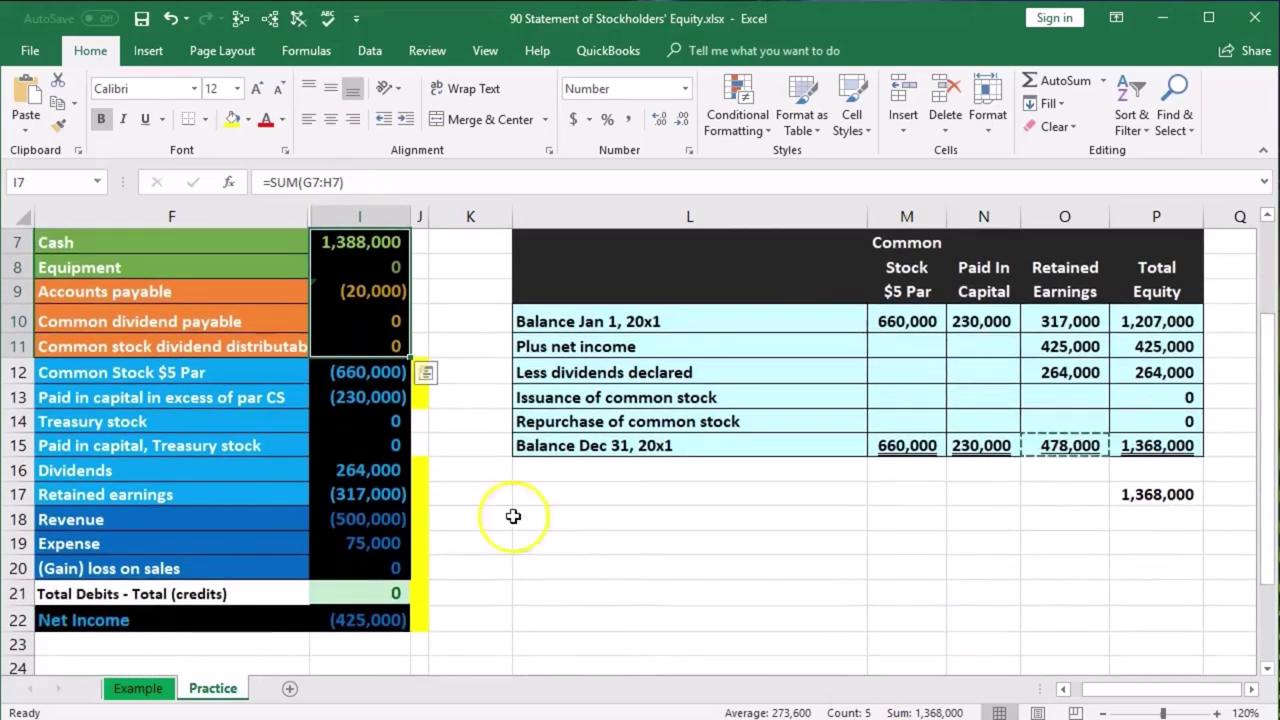
left_click_drag(366, 372, 361, 571)
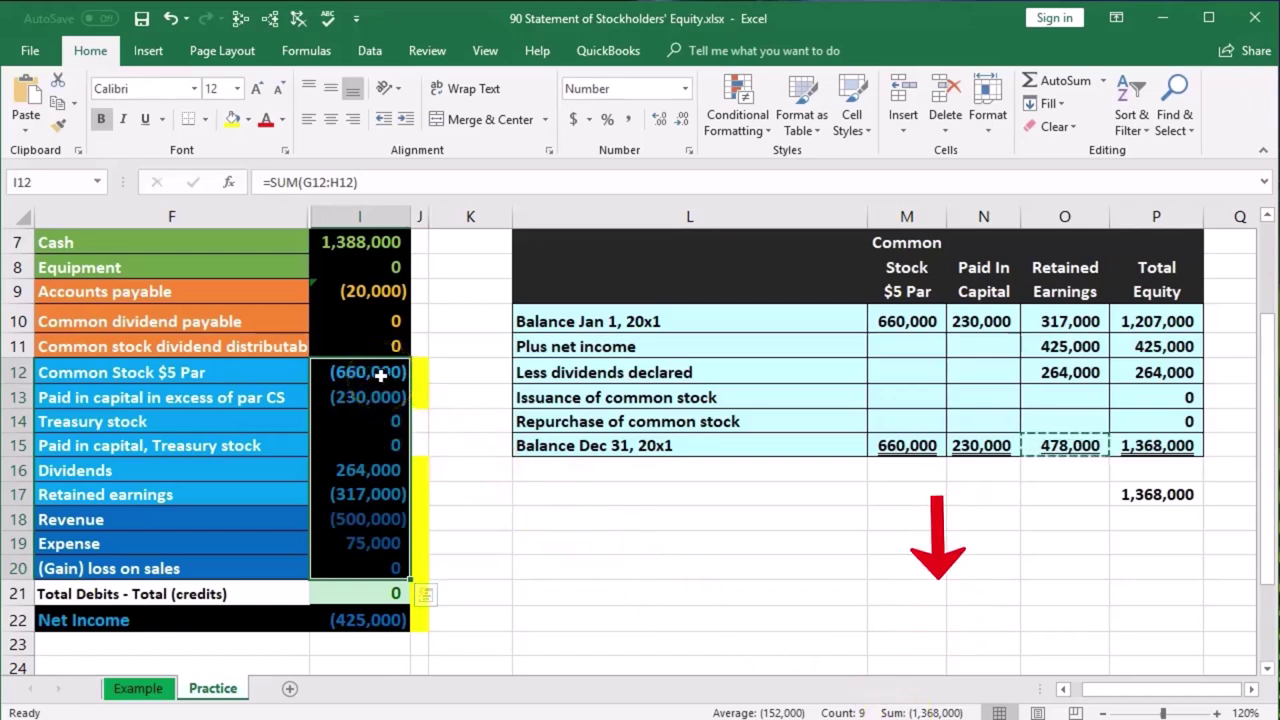
left_click_drag(381, 374, 381, 393)
scroll(586, 563, "up", 1)
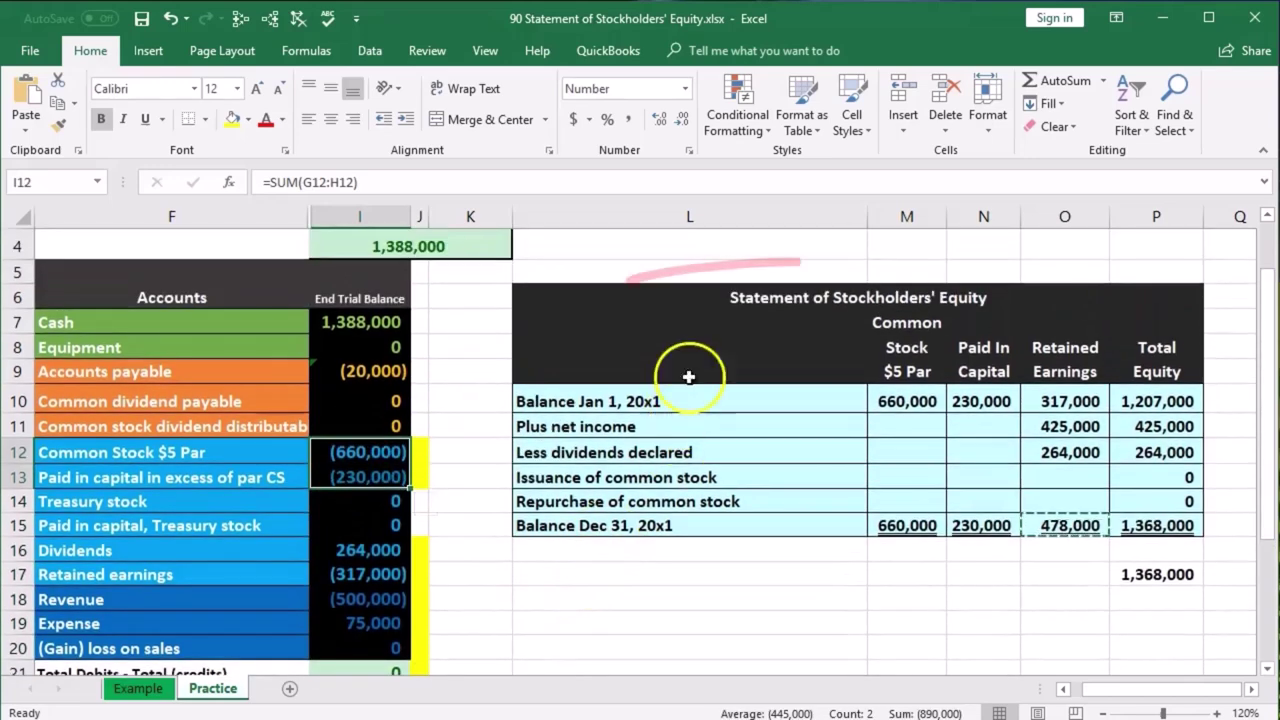